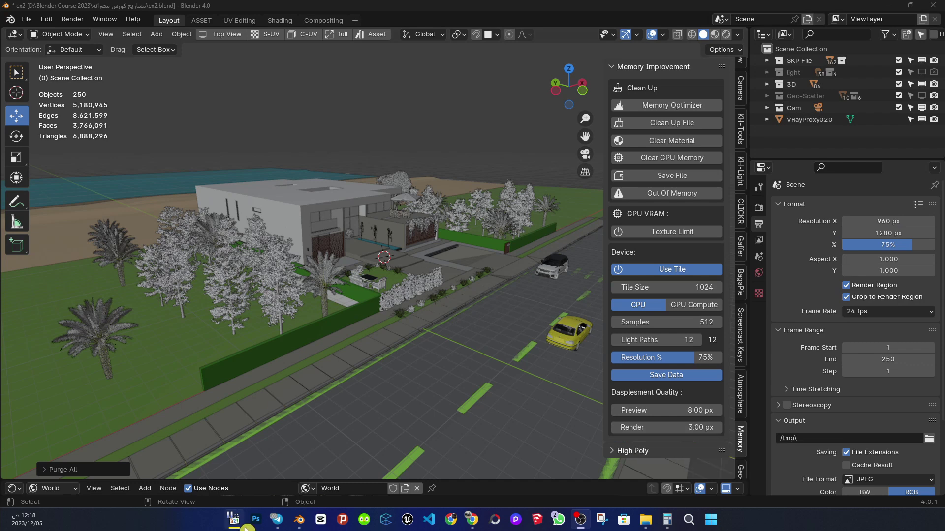
Bring up the Telegram channel post offering the KH-Memory1.96.zip add-on (4.3 MB).
click(277, 517)
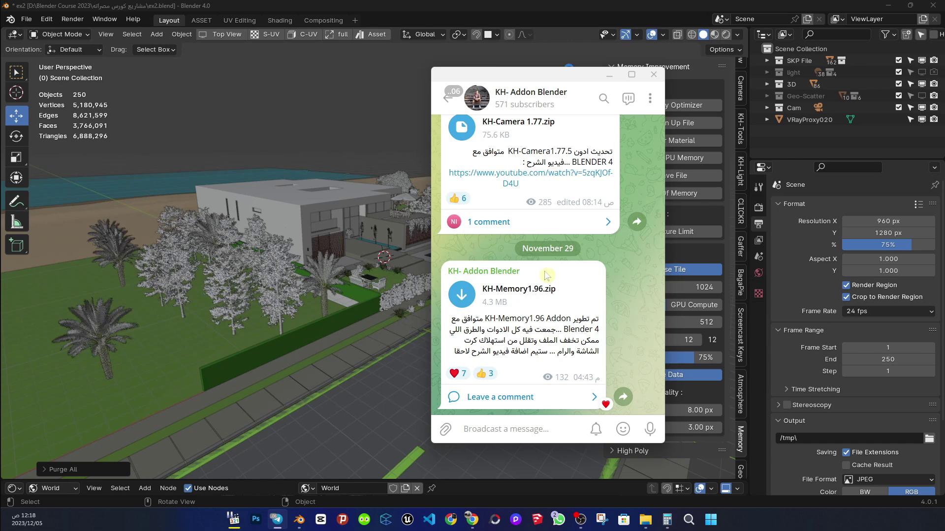
Hide the Telegram window so the Blender scene and Memory add-on panel show.
click(608, 79)
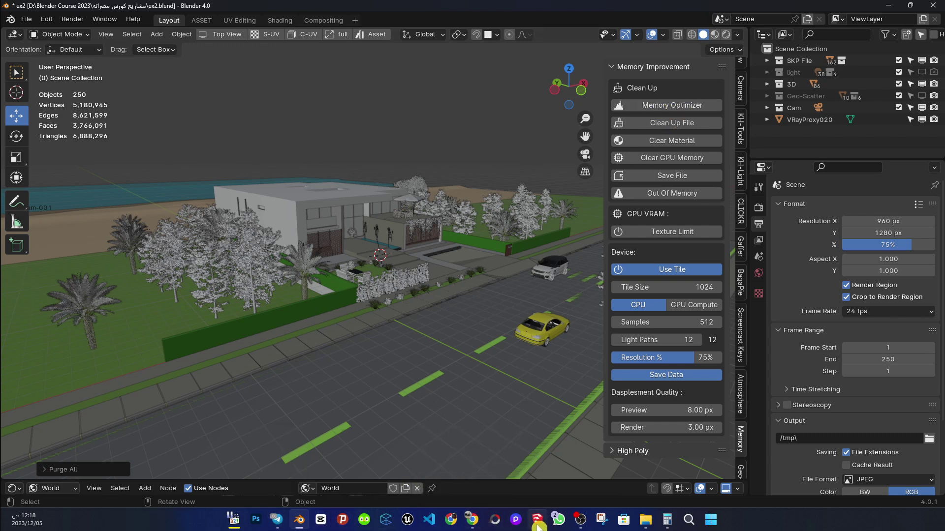
Open Task Manager's memory page (20/128 GB) with Wise Memory Optimizer placed beside it.
right_click(197, 523)
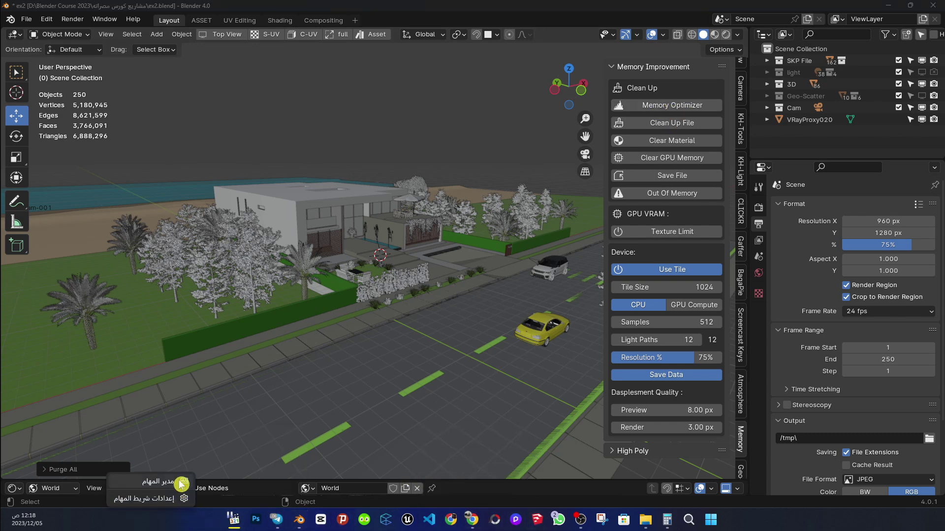
click(181, 485)
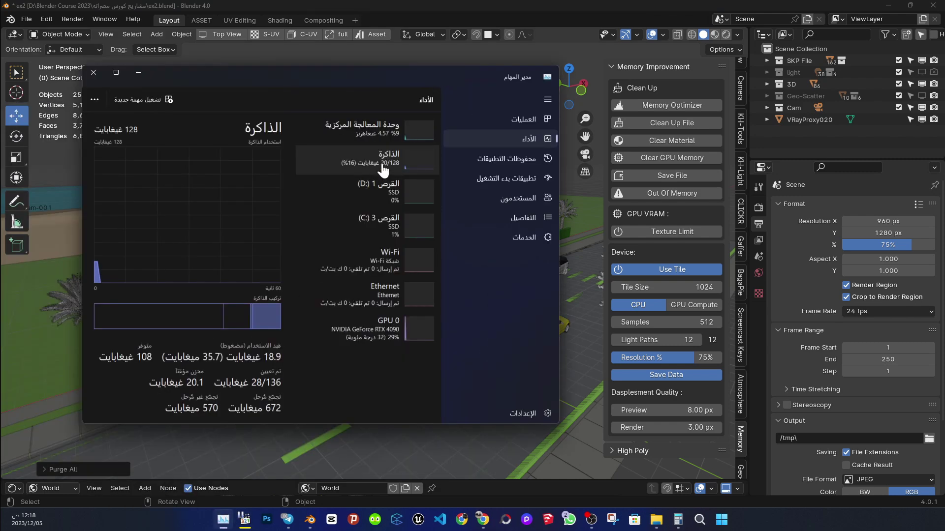
drag(432, 74, 400, 91)
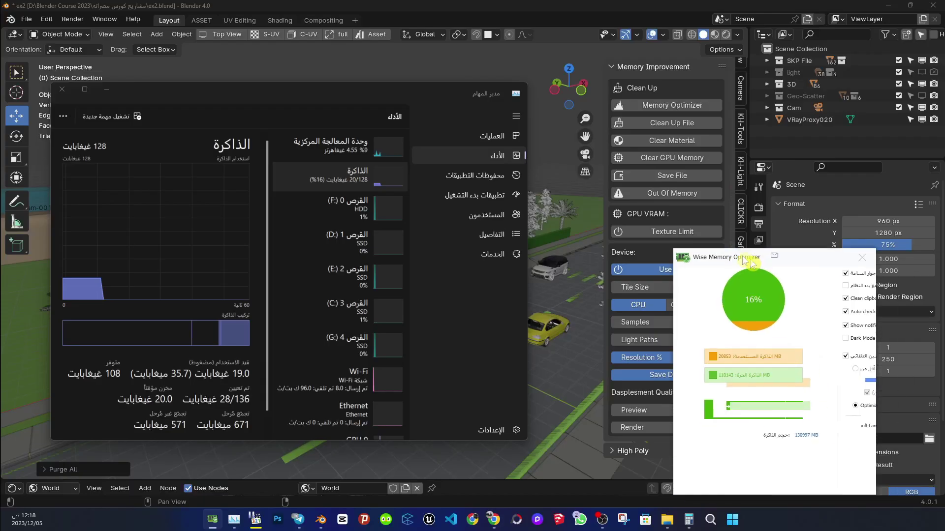
mouse_move(755, 260)
mouse_down()
mouse_move(541, 116)
mouse_move(705, 115)
mouse_up()
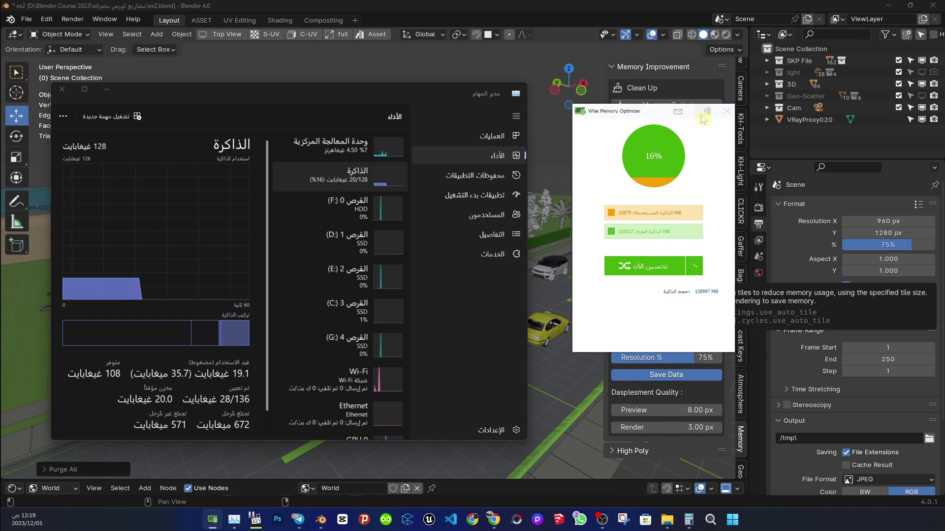
Expand Wise Memory Optimizer's settings and set its interface language to English.
click(707, 117)
drag(654, 116, 673, 96)
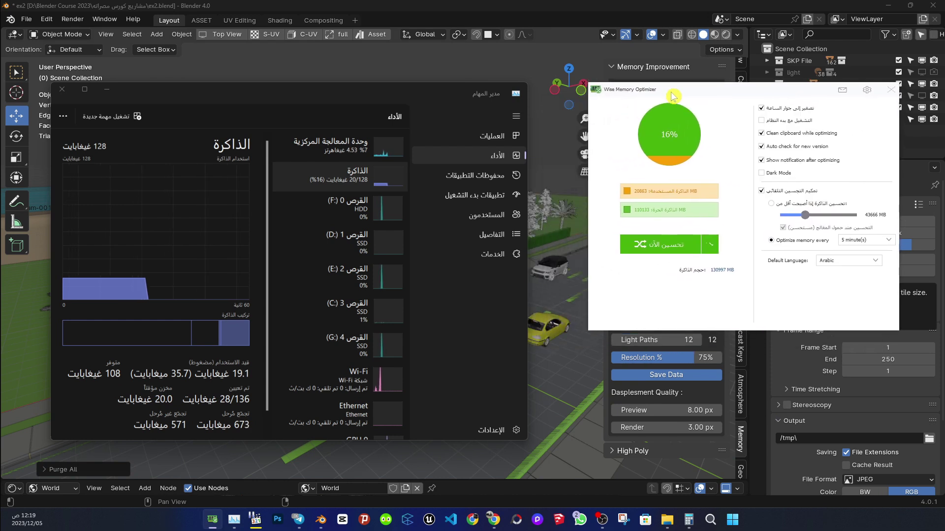
click(859, 264)
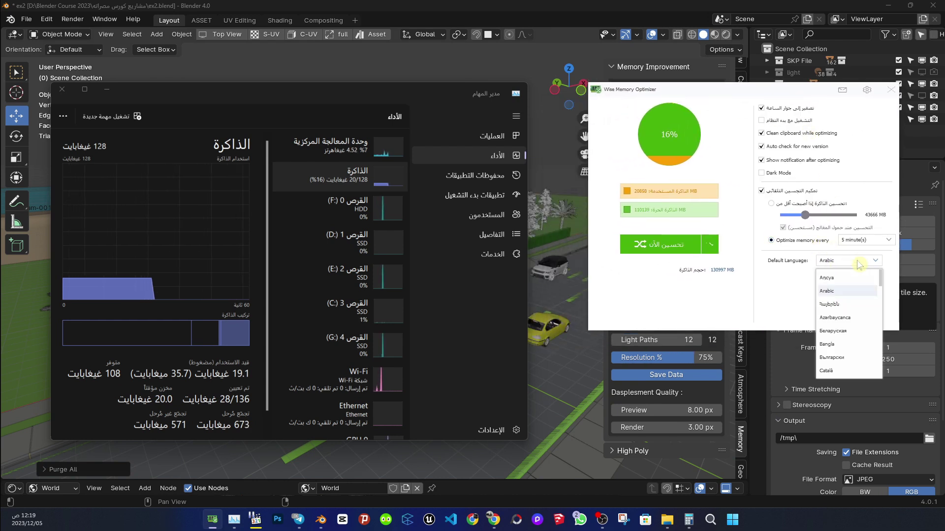
click(855, 332)
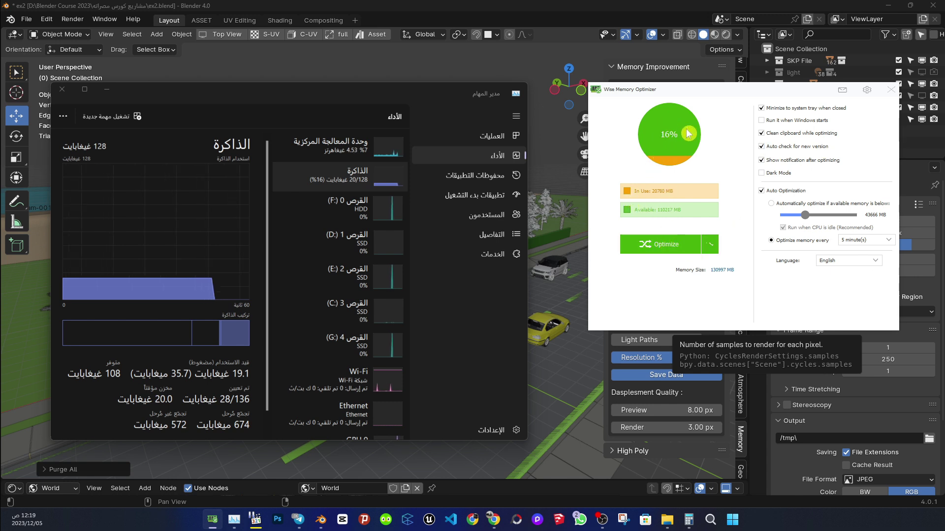
Optimize RAM down to 10% usage, review the Optimize options, and close the optimizer.
click(671, 247)
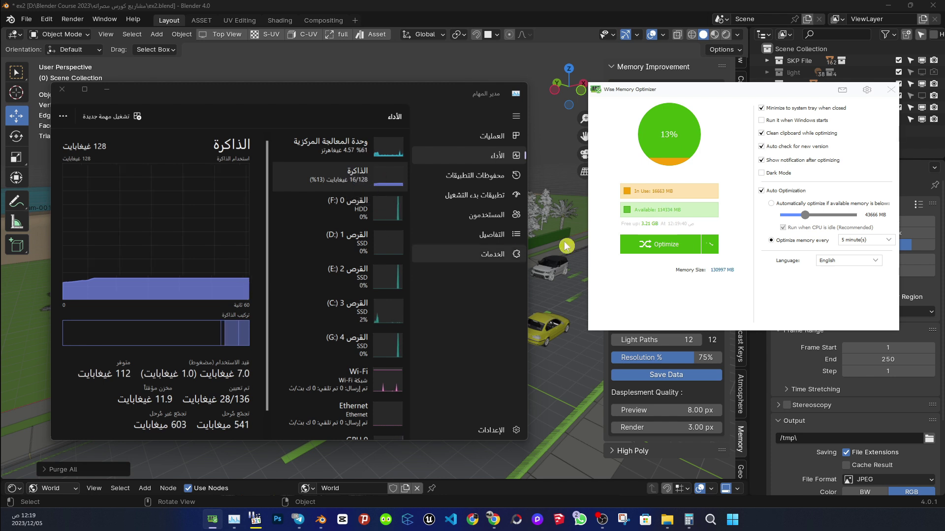
click(712, 248)
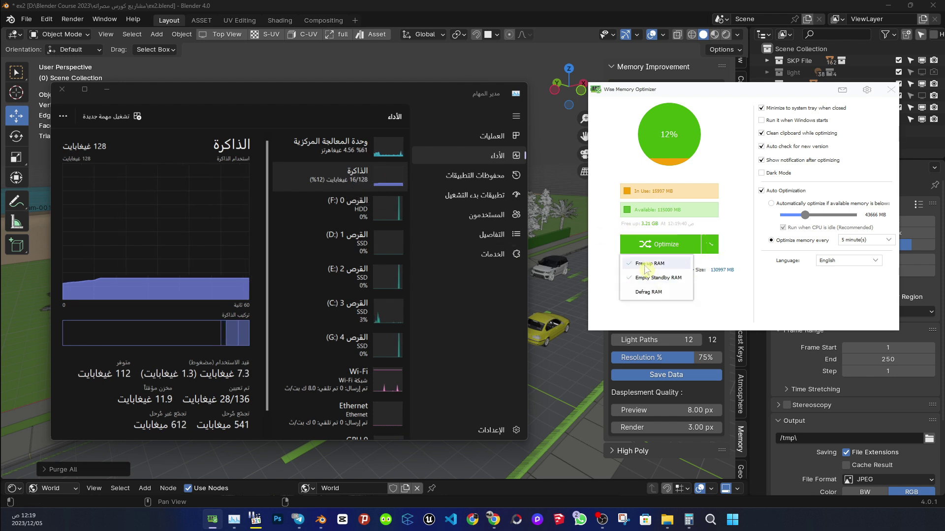
click(642, 277)
click(709, 246)
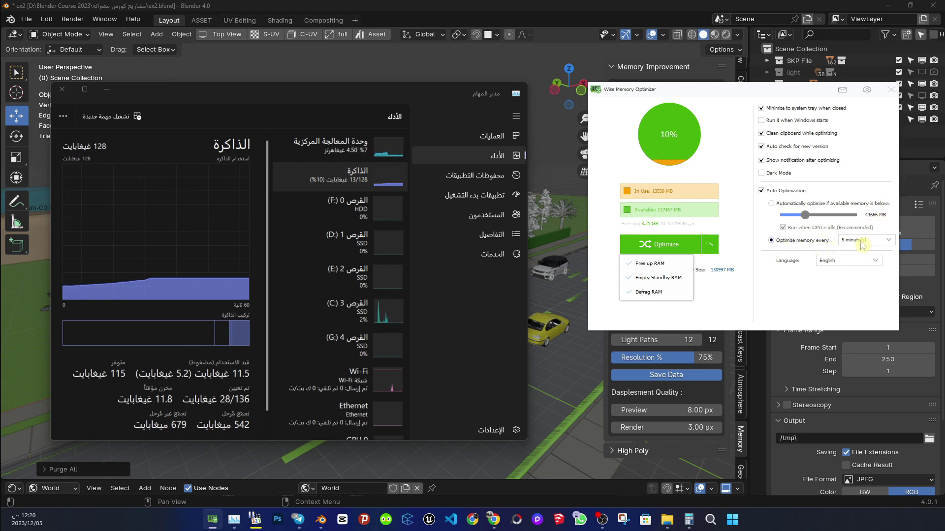
click(744, 154)
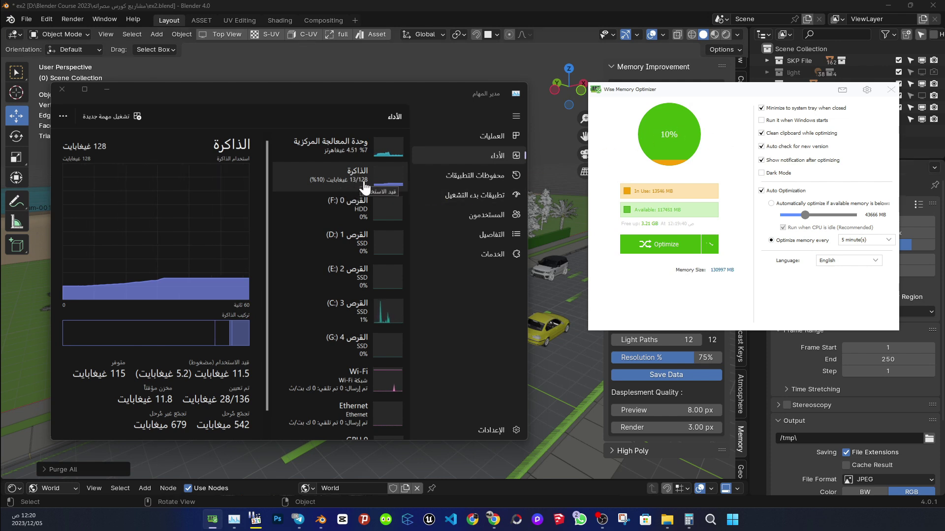
click(891, 89)
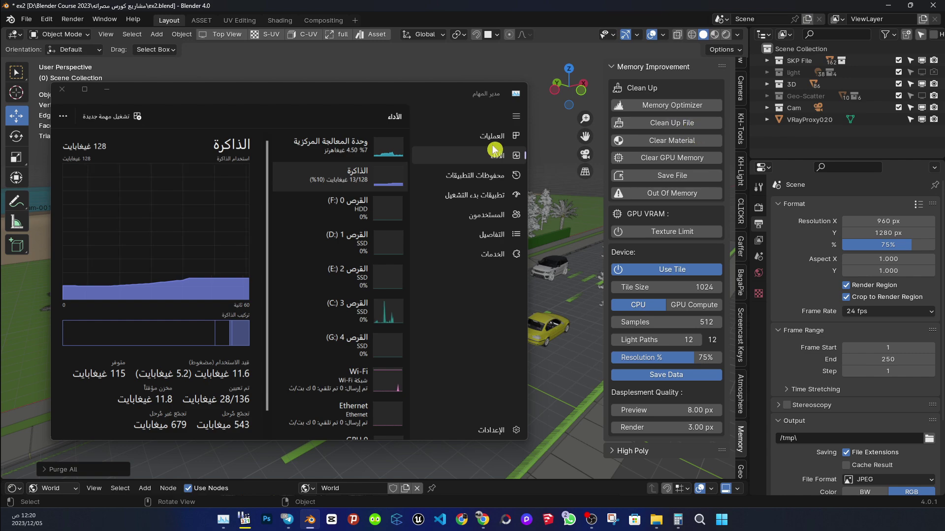
Duplicate a maple tree onto the road, then delete the copy, leaving 250 objects.
click(107, 90)
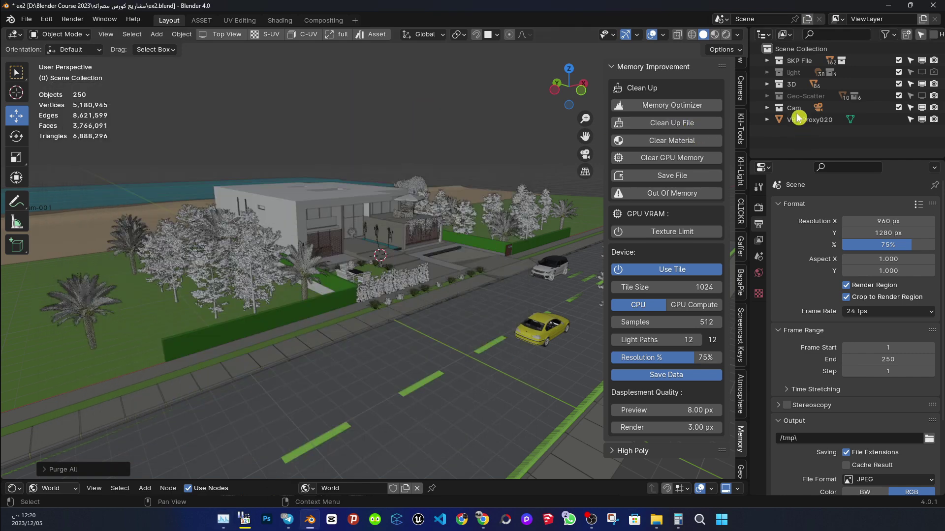
middle_drag(338, 302, 307, 272)
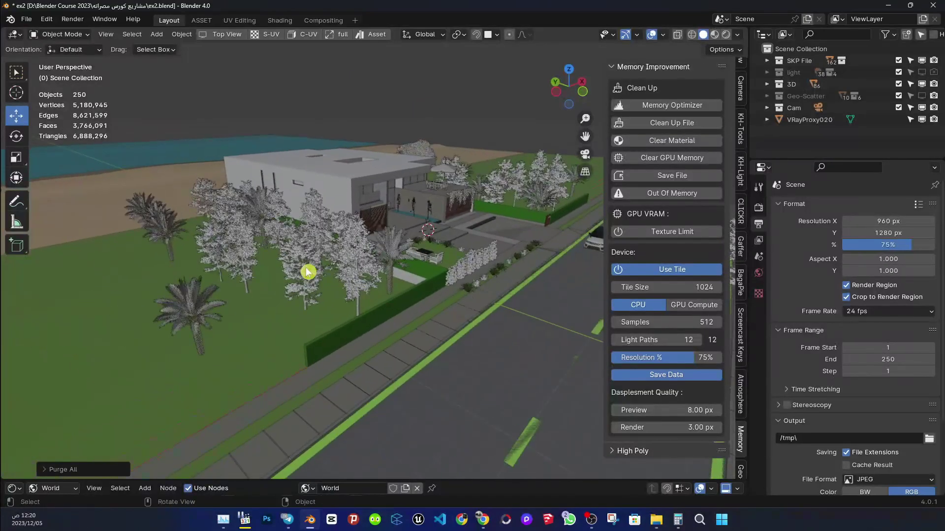
click(306, 273)
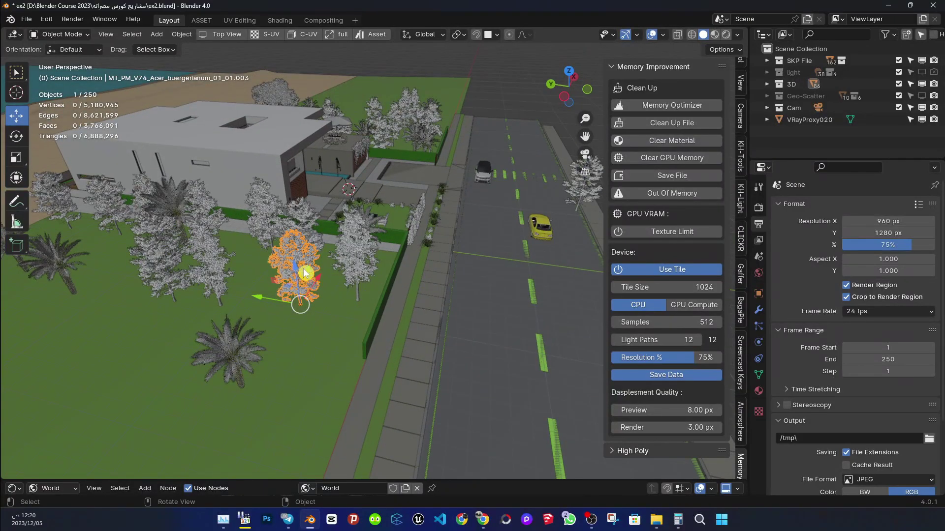
key(shift+d)
click(495, 290)
mouse_move(495, 290)
middle_down()
mouse_move(512, 290)
mouse_move(500, 270)
mouse_move(416, 270)
mouse_move(380, 236)
middle_up()
key(Delete)
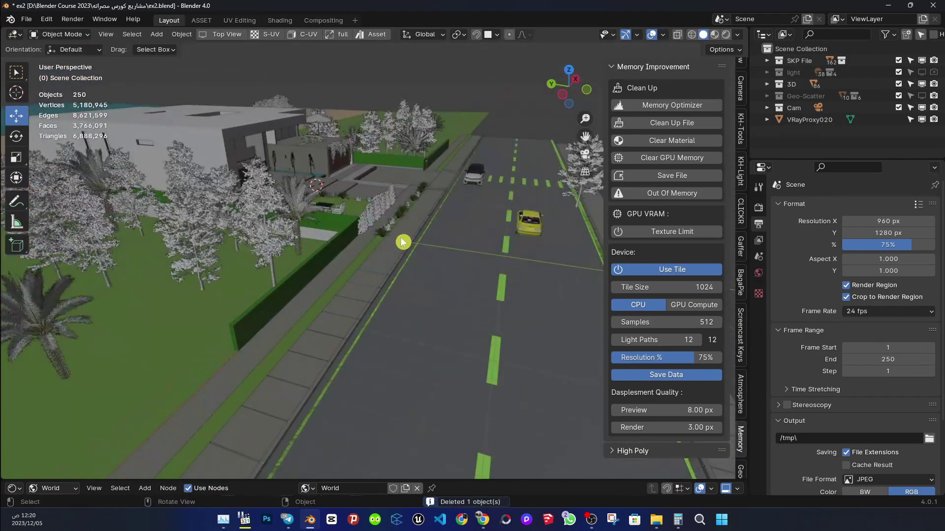
mouse_move(541, 192)
middle_down()
mouse_move(228, 289)
mouse_move(300, 289)
mouse_move(432, 200)
middle_up()
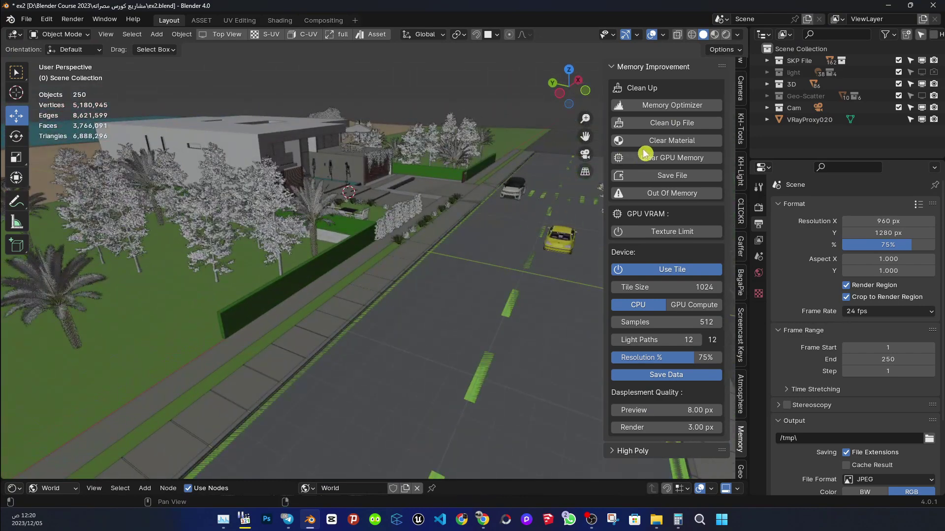
Run Clean Up File and confirm purging the unused mesh data-block.
click(666, 124)
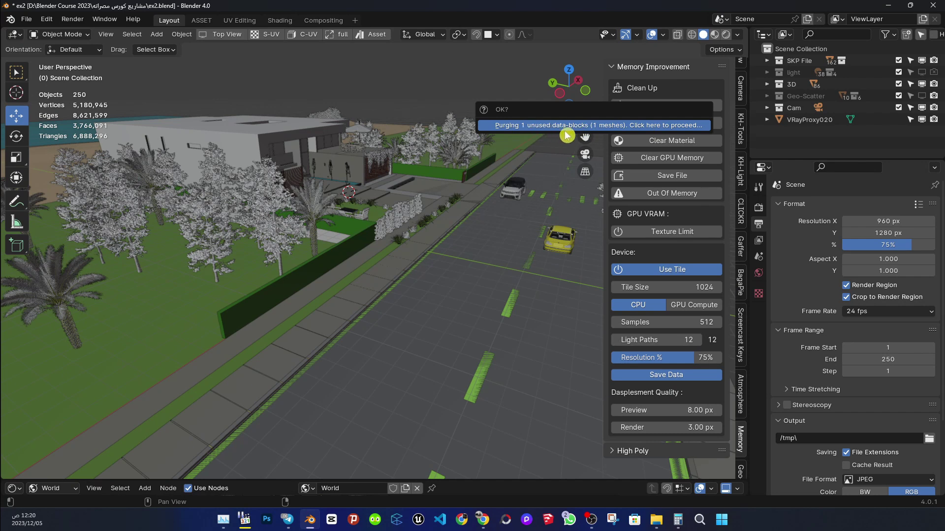
click(589, 127)
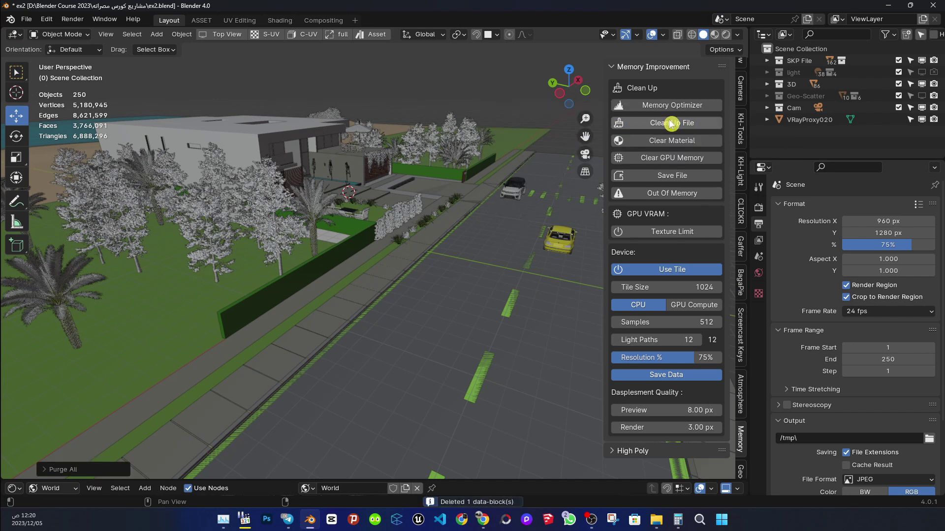
click(655, 126)
middle_drag(468, 203, 433, 197)
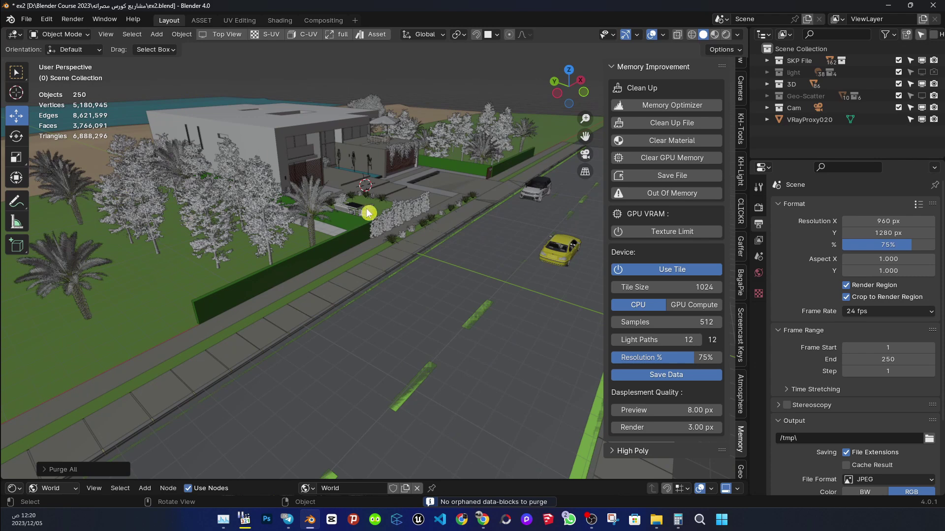
Purge from the Outliner's Orphan Data view, then return it to View Layer.
click(783, 34)
click(813, 140)
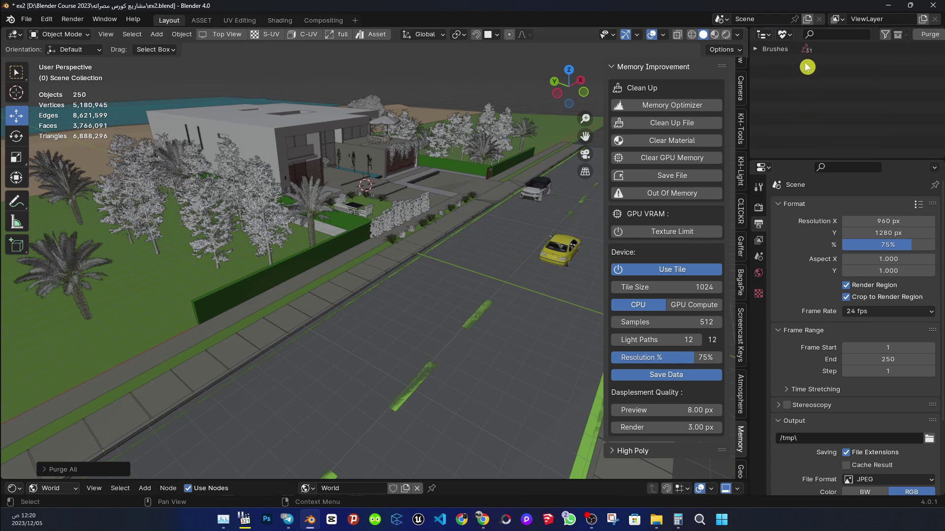
click(929, 36)
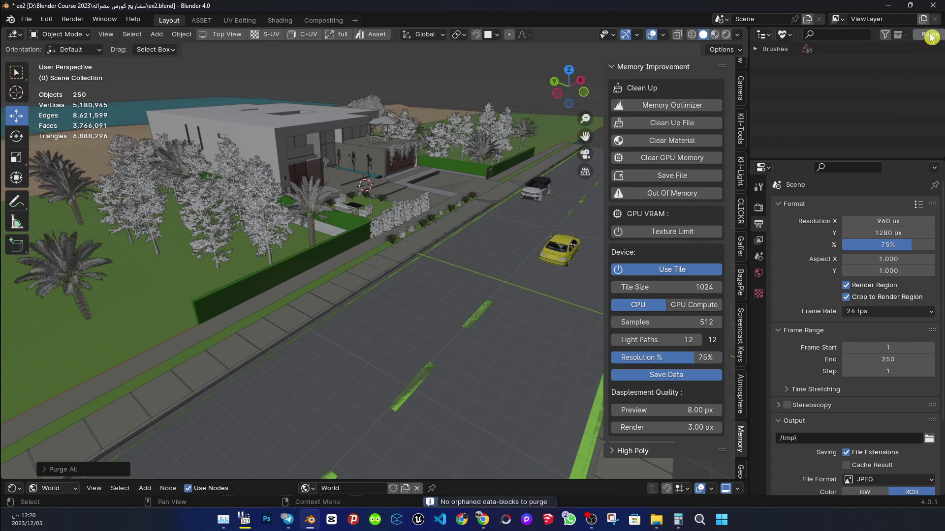
click(784, 33)
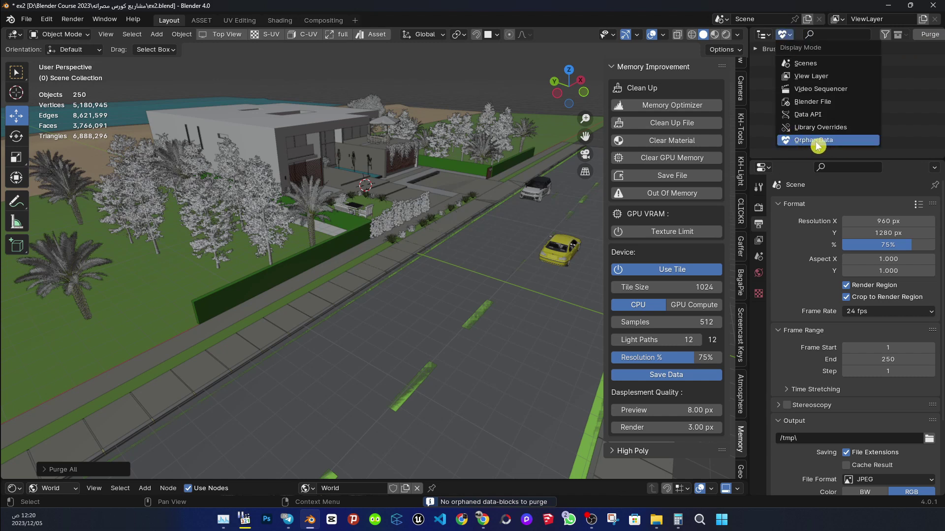
click(810, 75)
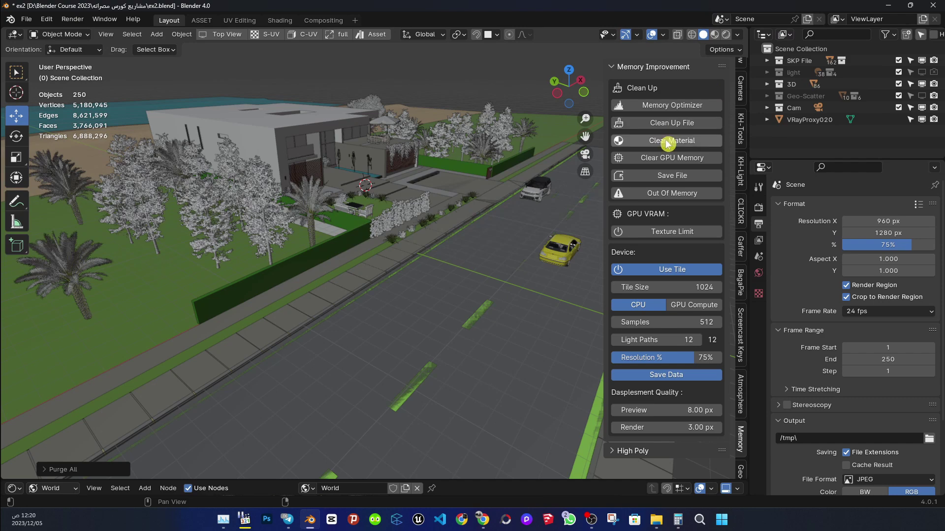
Select the patio furniture set and browse its material slots.
scroll(443, 207, up, 3)
scroll(359, 211, up, 2)
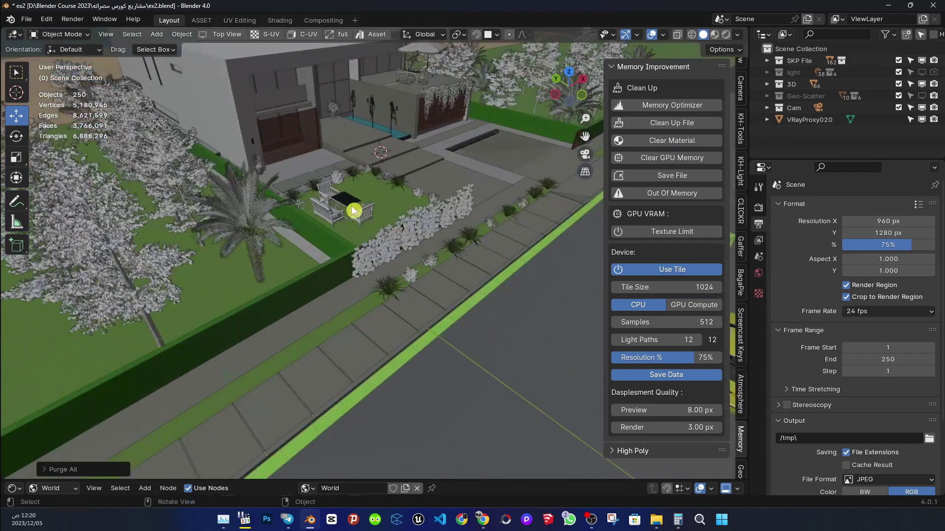
click(355, 211)
click(758, 391)
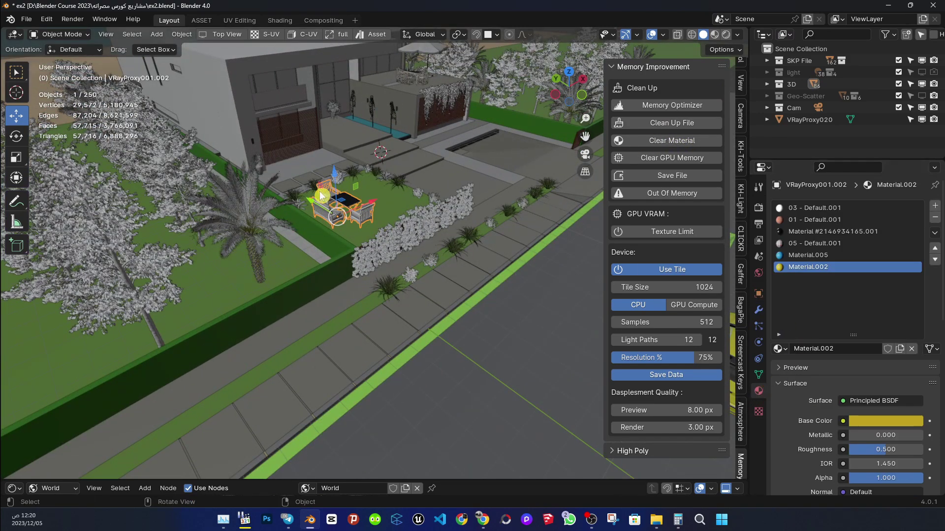
middle_drag(322, 199, 393, 237)
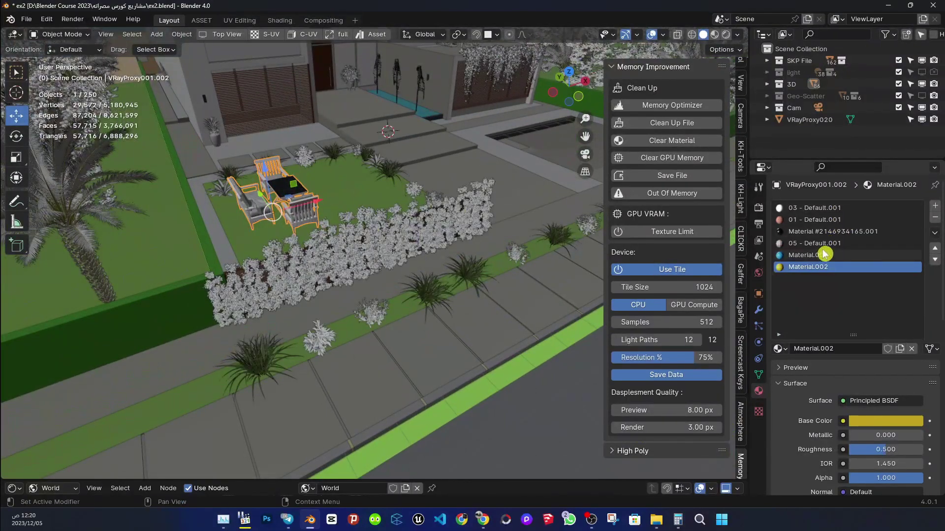
click(797, 255)
click(802, 254)
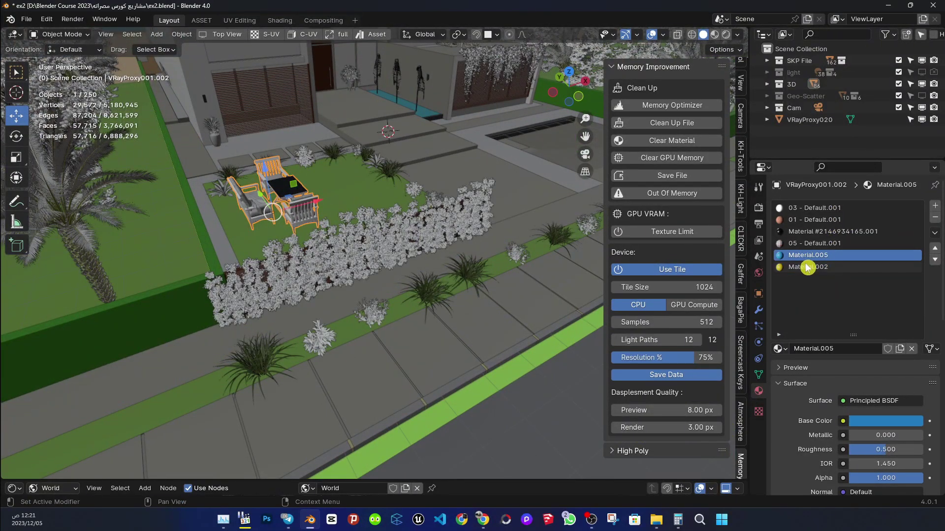
scroll(317, 246, down, 5)
Select the front-garden palm tree and check its Phoenix hanceana materials from several angles.
click(205, 233)
middle_drag(204, 232, 255, 231)
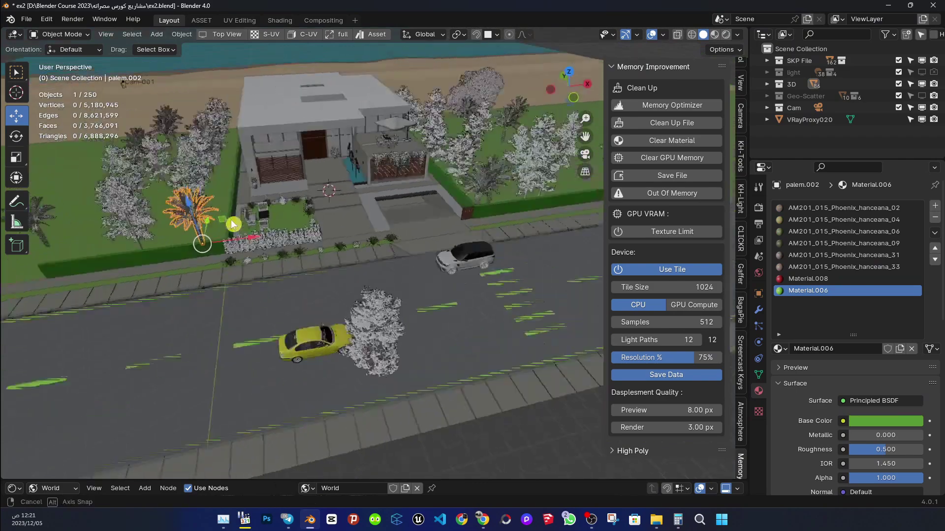
click(799, 279)
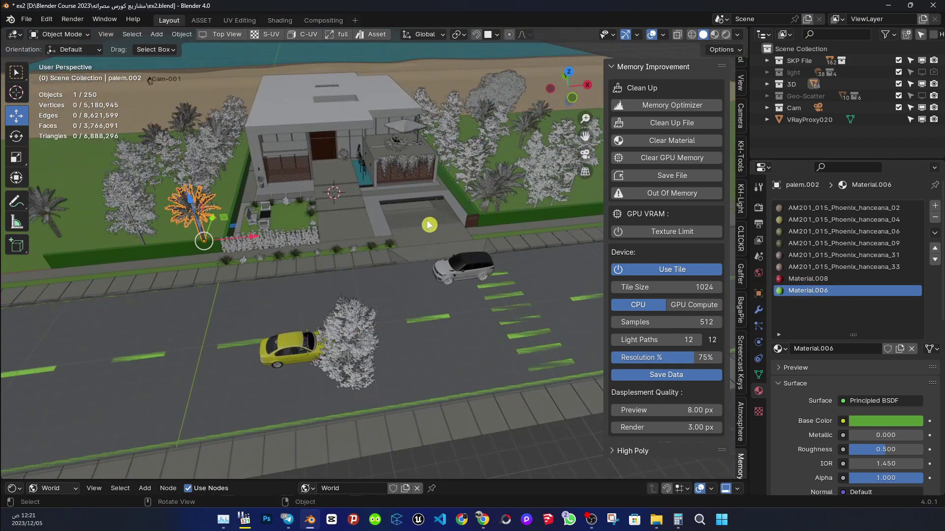
middle_drag(428, 224, 501, 225)
mouse_move(514, 294)
middle_down()
mouse_move(394, 367)
mouse_move(264, 210)
middle_up()
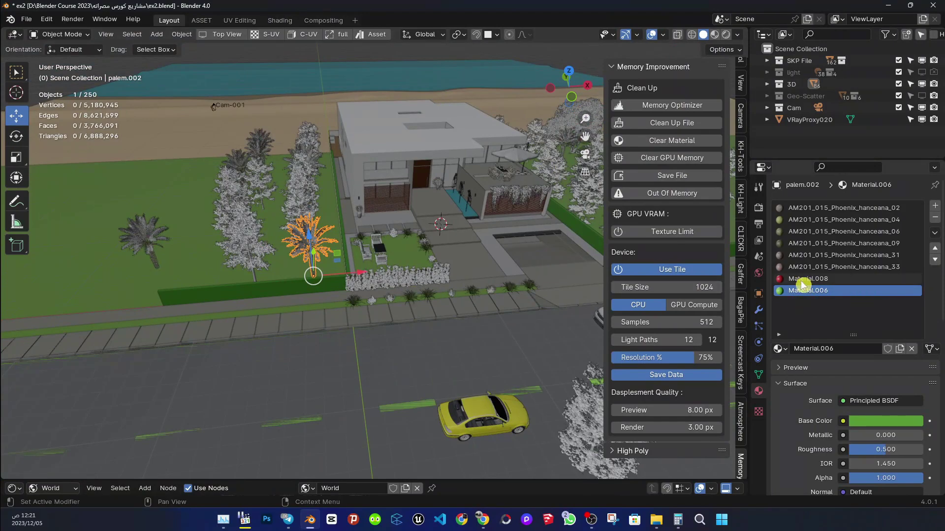
mouse_move(279, 266)
middle_down()
mouse_move(364, 271)
mouse_move(482, 194)
middle_up()
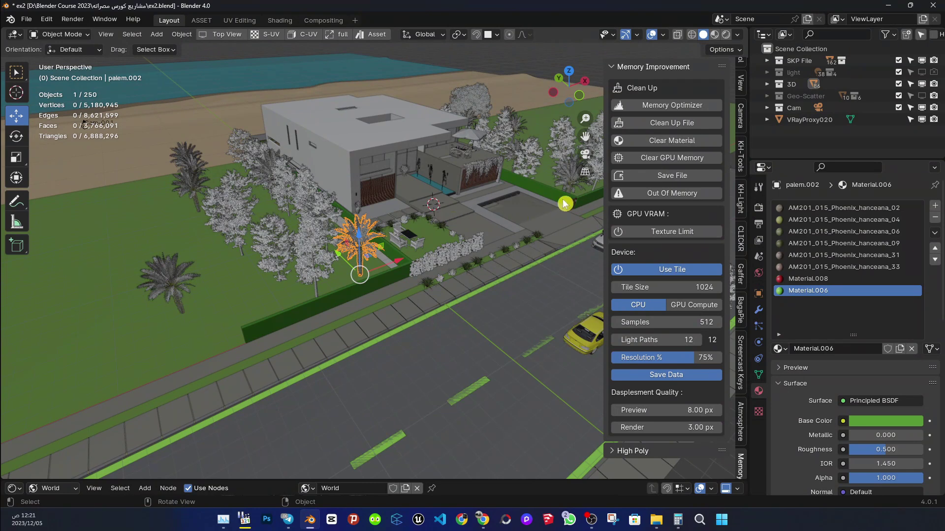
middle_drag(483, 199, 463, 200)
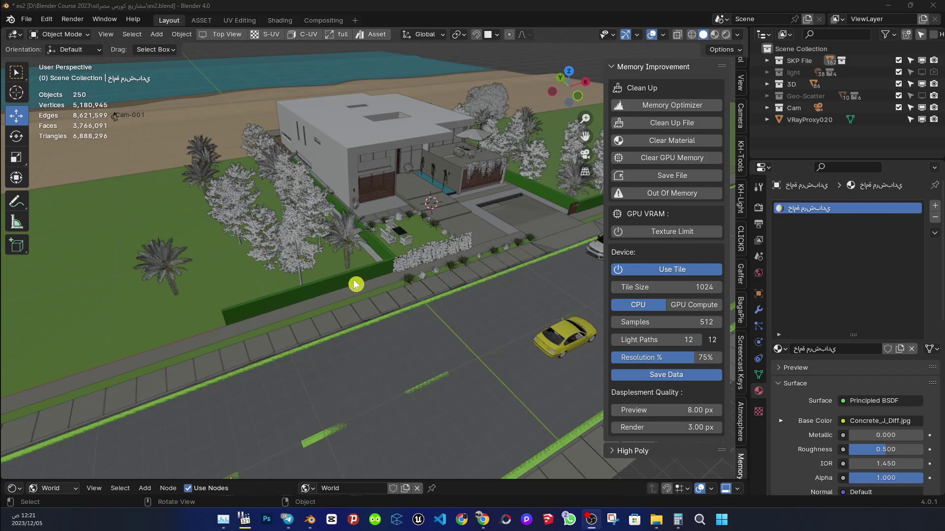
scroll(412, 249, up, 2)
scroll(411, 249, up, 4)
Reselect the palm tree instead of the chairs, orbit around it, and bring Task Manager back.
click(403, 228)
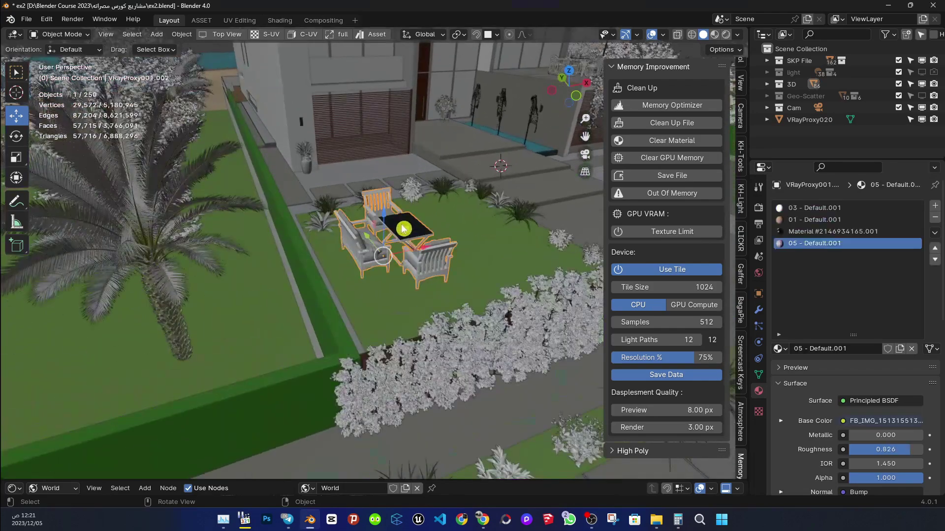
click(156, 214)
scroll(255, 249, down, 4)
mouse_move(517, 290)
middle_down()
mouse_move(311, 274)
mouse_move(400, 264)
middle_up()
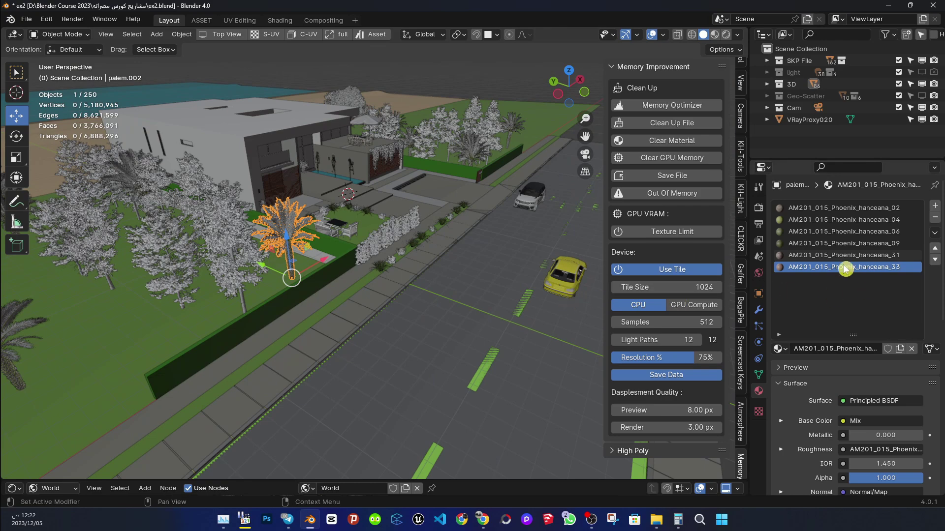
mouse_move(566, 236)
middle_down()
mouse_move(551, 222)
mouse_move(594, 205)
middle_up()
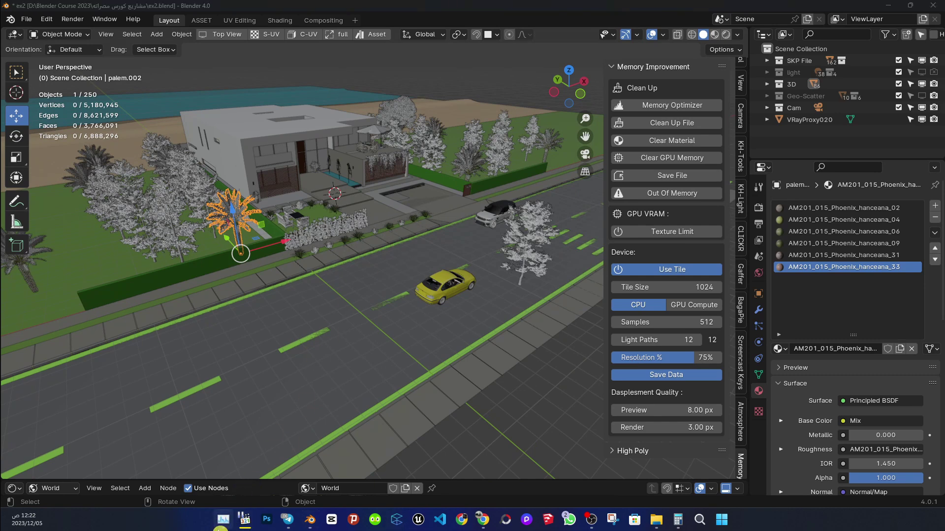
click(223, 521)
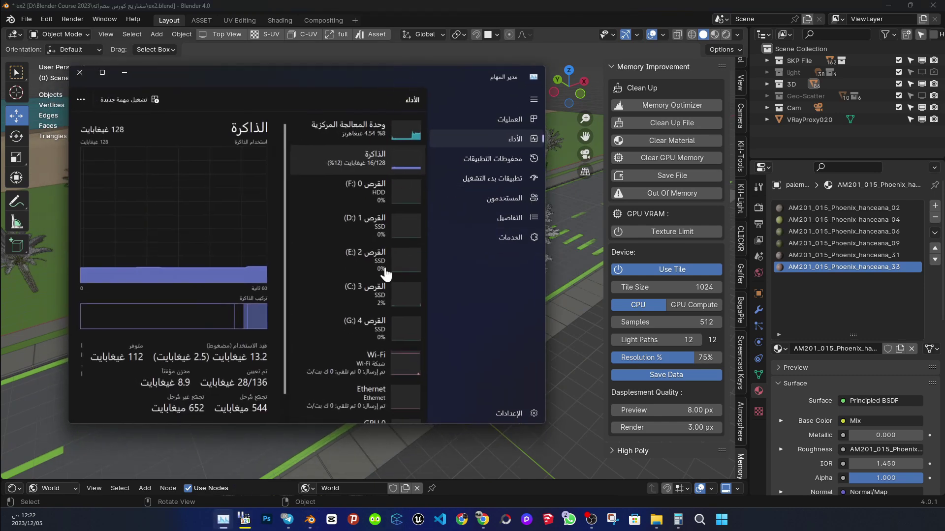
Show Task Manager's GPU 0 performance page positioned beside Blender.
scroll(385, 381, down, 1)
click(377, 411)
click(124, 375)
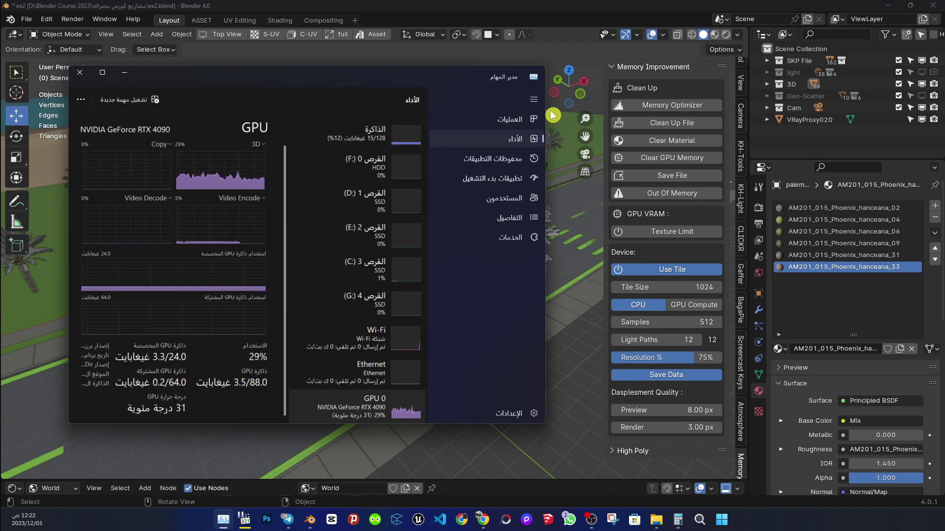
click(715, 39)
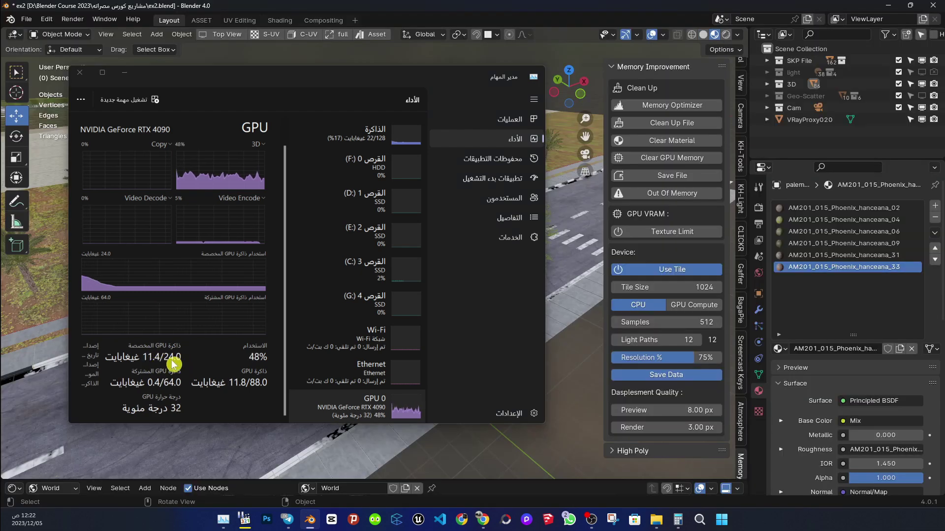
drag(457, 75, 460, 42)
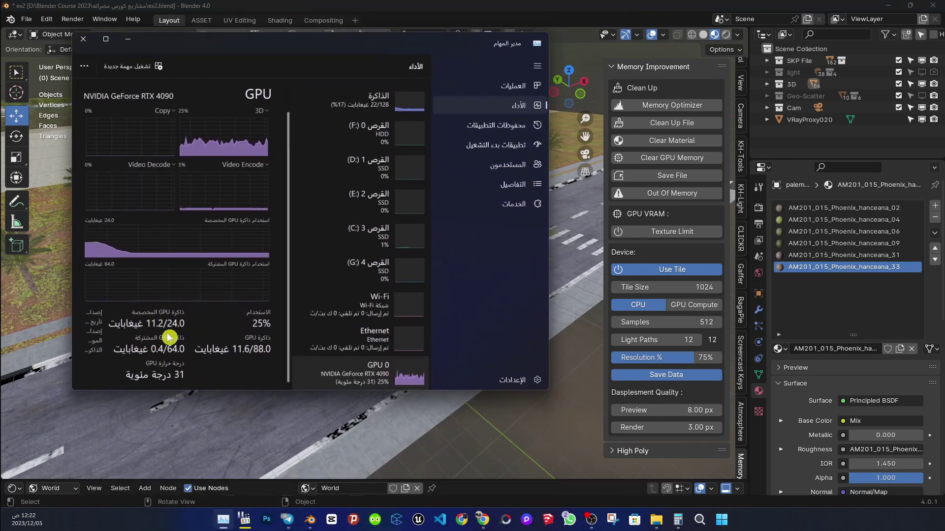
drag(412, 47, 329, 103)
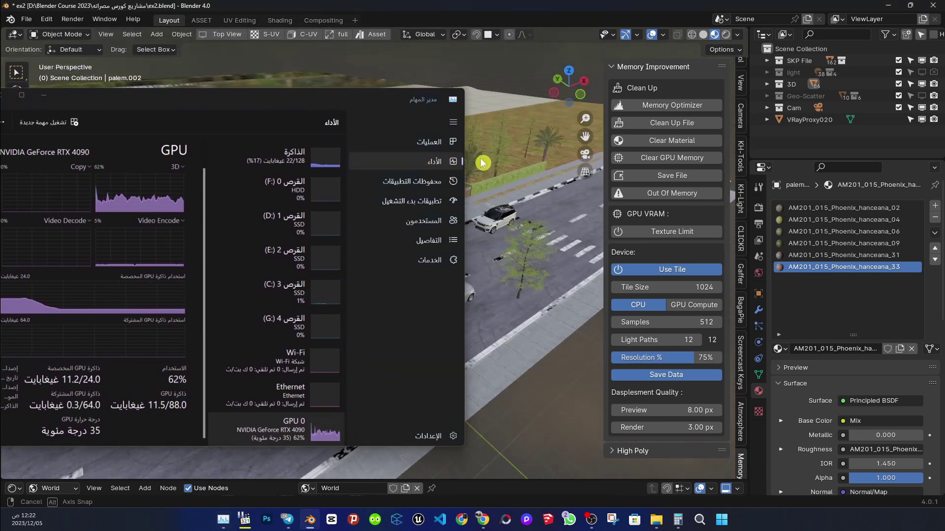
click(503, 162)
drag(386, 101, 443, 95)
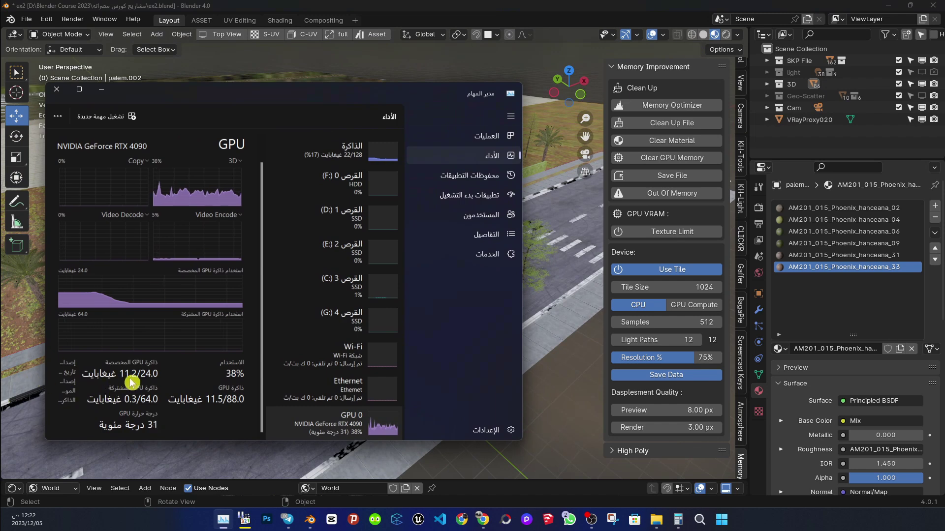
Toggle Solid then Material Preview shading and clear GPU memory to 3.5/24 GB.
click(703, 35)
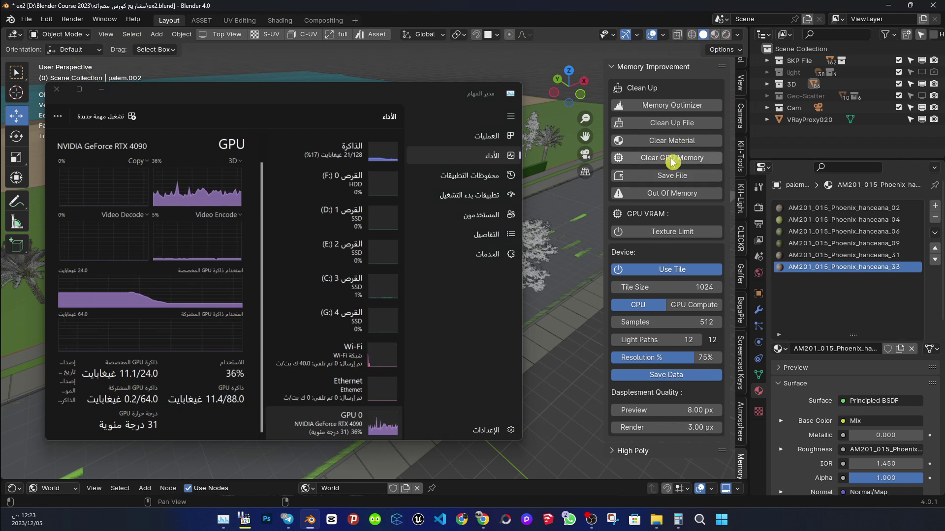
click(714, 34)
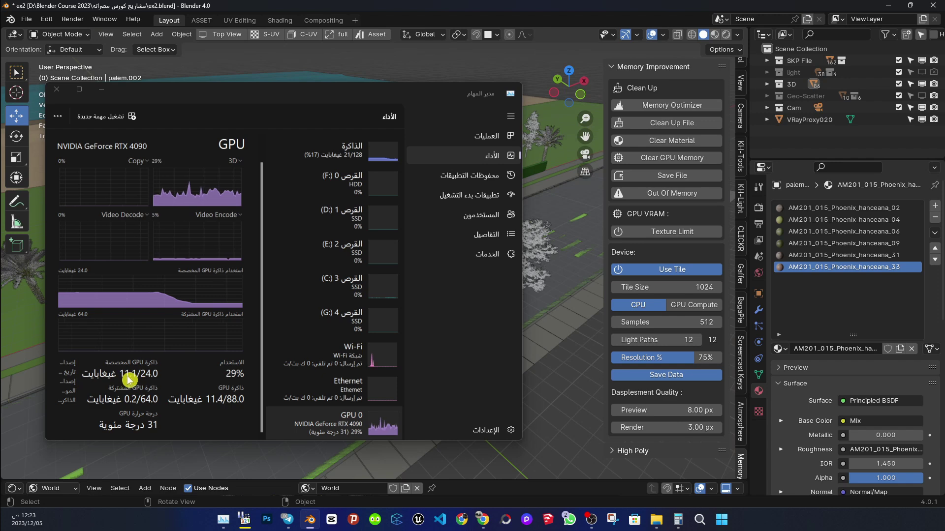
click(687, 158)
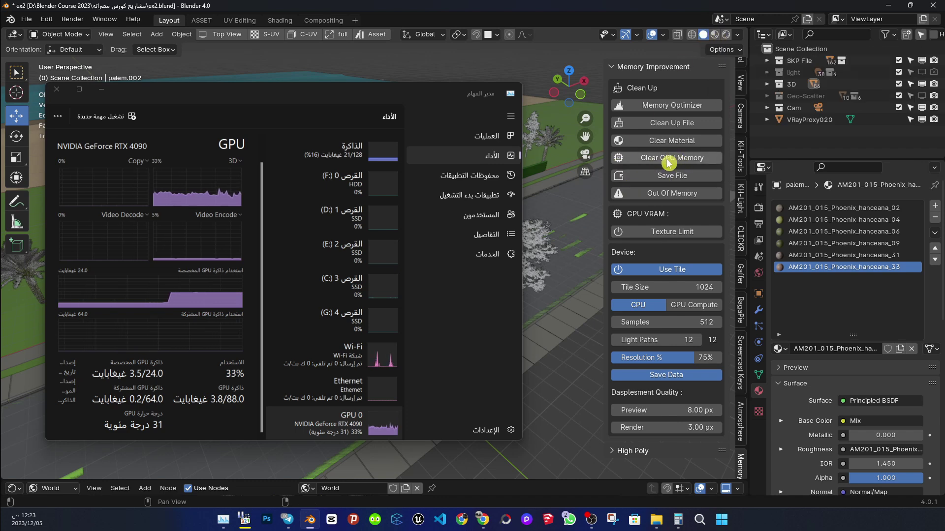
Save the file and render on the GPU, which fails out of GPU memory.
click(670, 176)
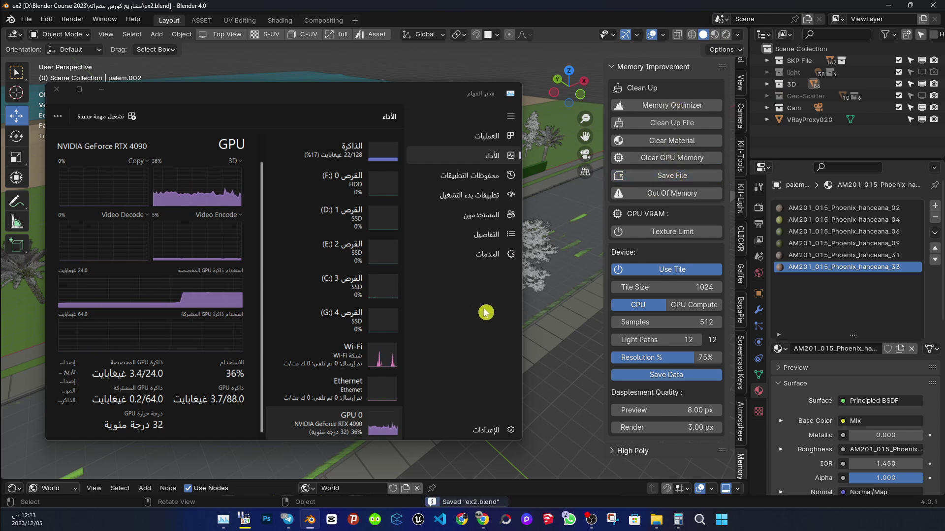
mouse_move(546, 271)
middle_down()
mouse_move(518, 269)
mouse_move(542, 266)
middle_up()
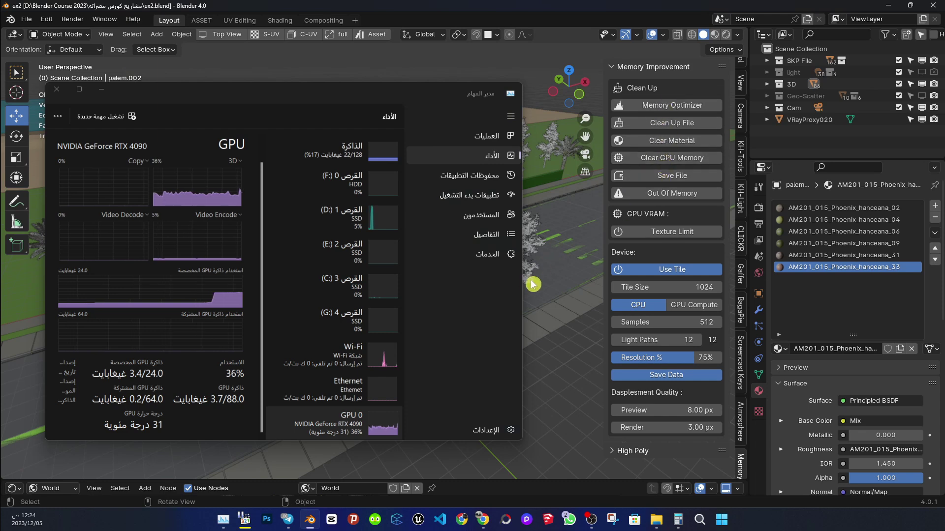
click(657, 193)
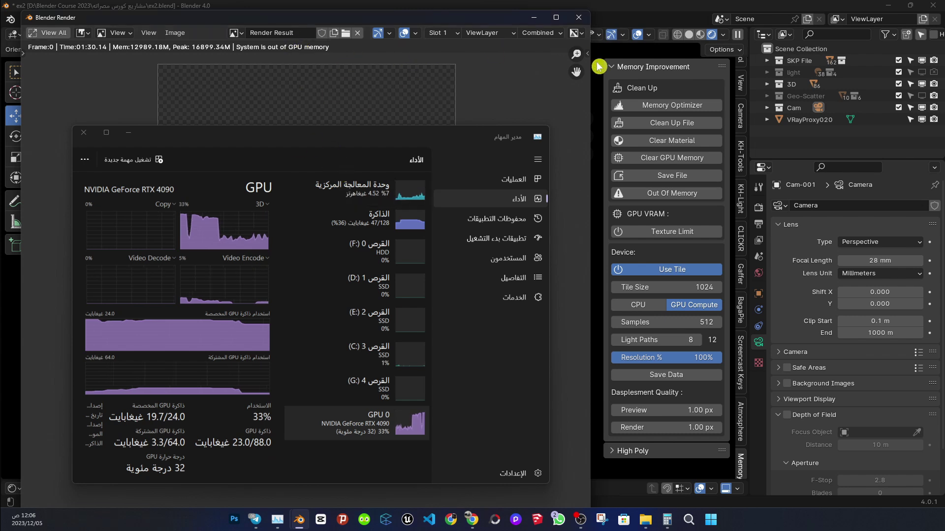
Enable the texture limit (1024 preview, 2048 render) and render the image again.
click(675, 197)
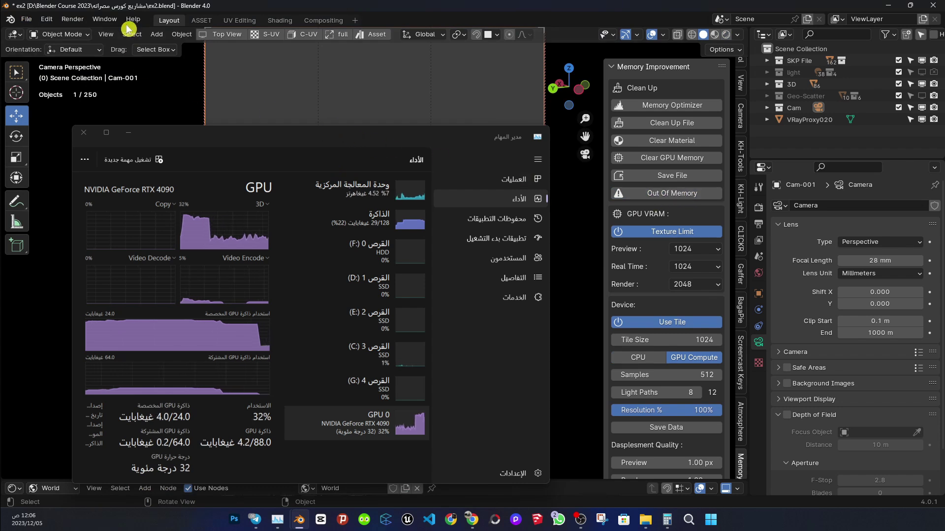
click(72, 19)
click(82, 30)
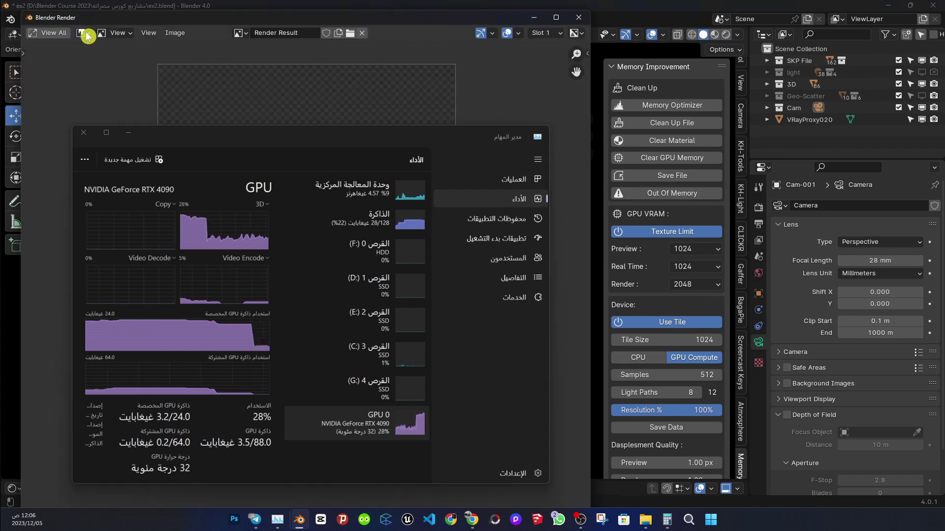
drag(350, 144, 354, 136)
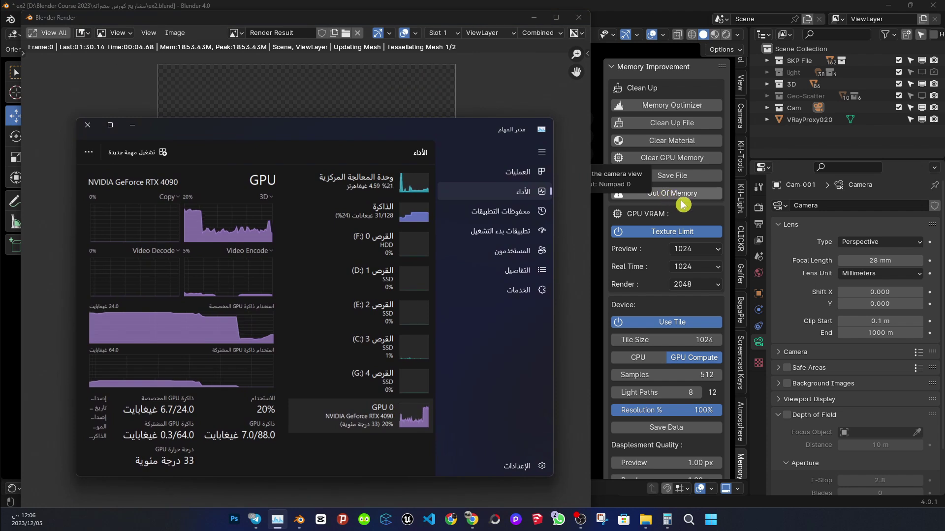
click(660, 200)
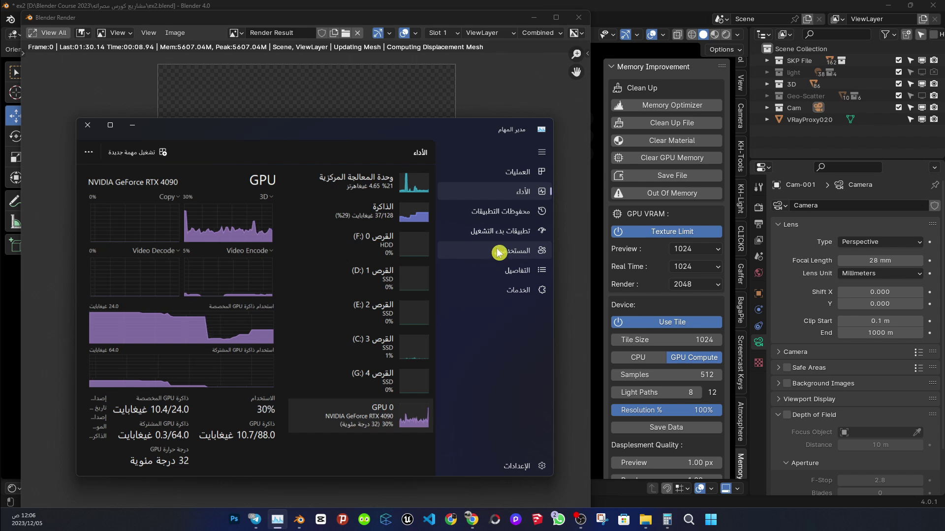
Move Task Manager aside to reveal the completed 00:25.92 house render.
drag(449, 136, 444, 129)
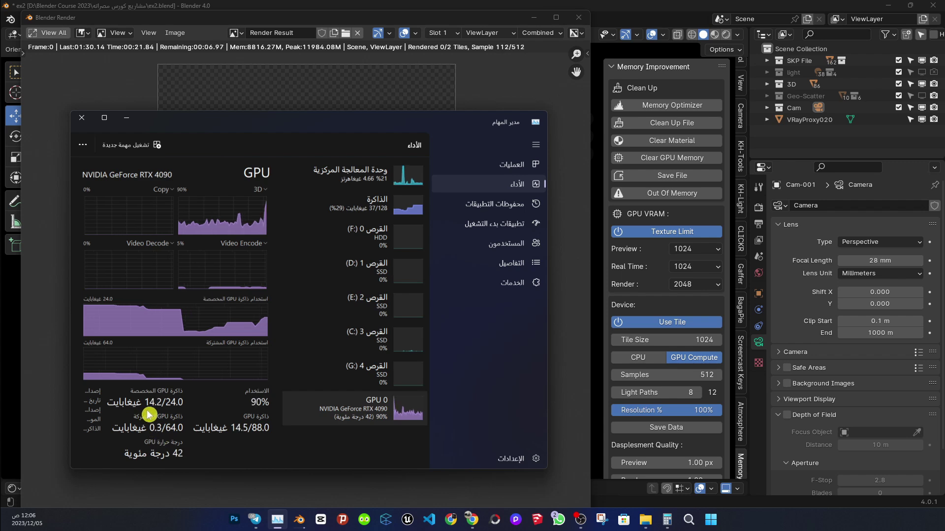
mouse_move(373, 125)
mouse_down()
mouse_move(705, 96)
mouse_move(597, 100)
mouse_move(312, 317)
mouse_move(334, 369)
mouse_move(333, 126)
mouse_move(282, 315)
mouse_move(312, 430)
mouse_move(337, 110)
mouse_up()
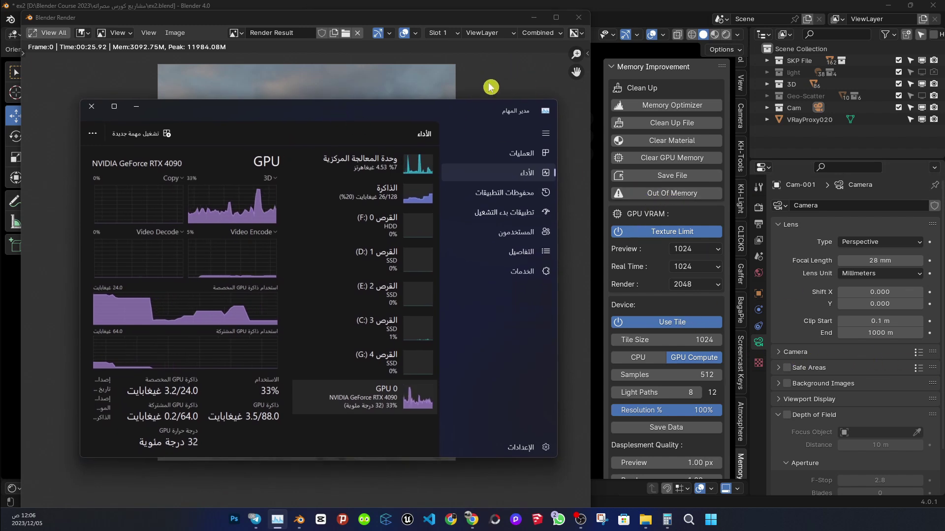
scroll(666, 310, down, 2)
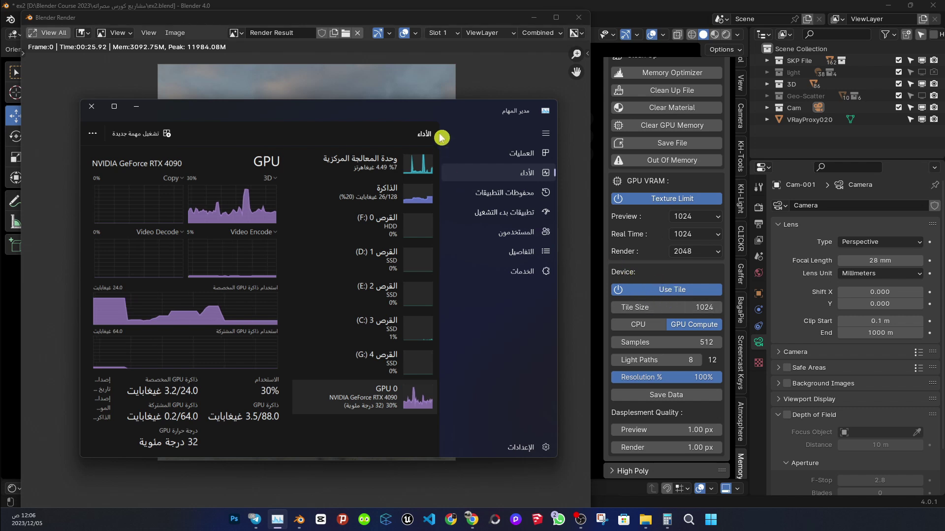
mouse_move(445, 110)
mouse_down()
mouse_move(373, 203)
mouse_move(352, 359)
mouse_move(385, 394)
mouse_up()
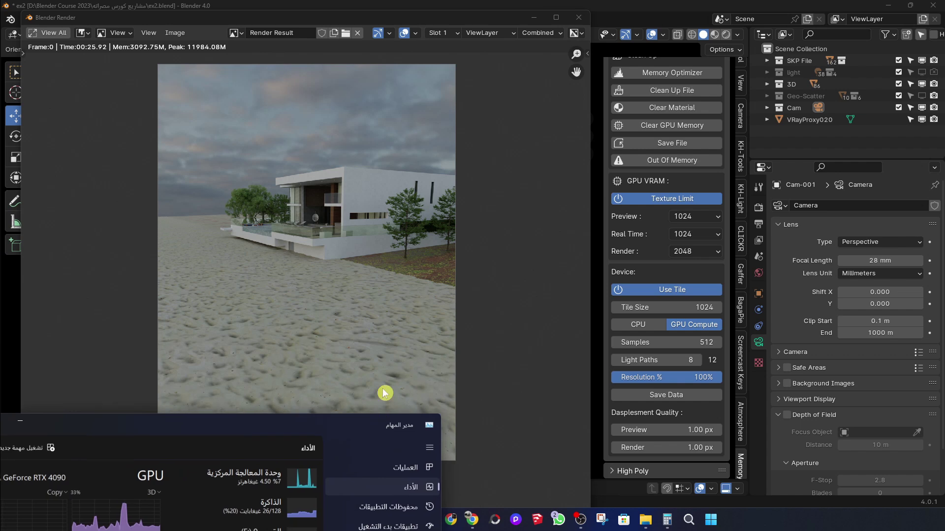
Re-render the camera view with 1024 tiling; it finishes in 00:25.97 at 11984 MB peak memory.
key(F12)
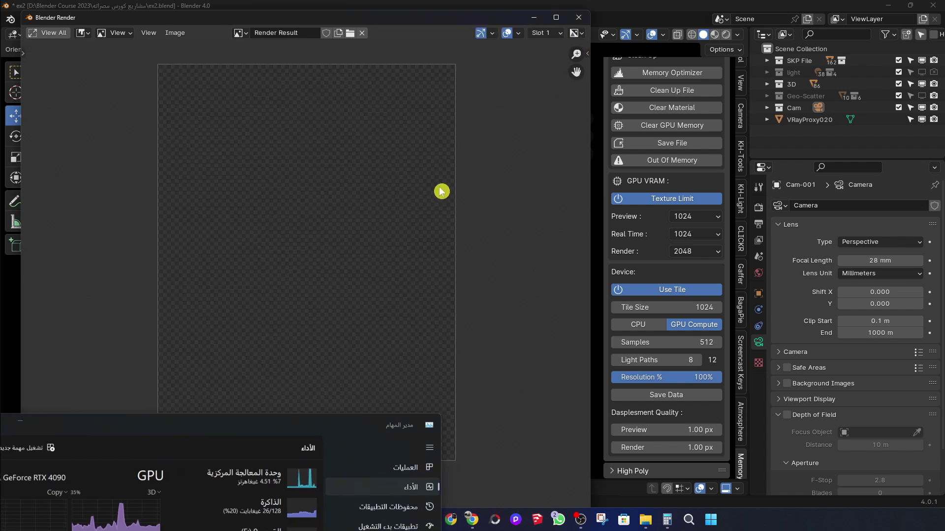
drag(338, 433, 348, 494)
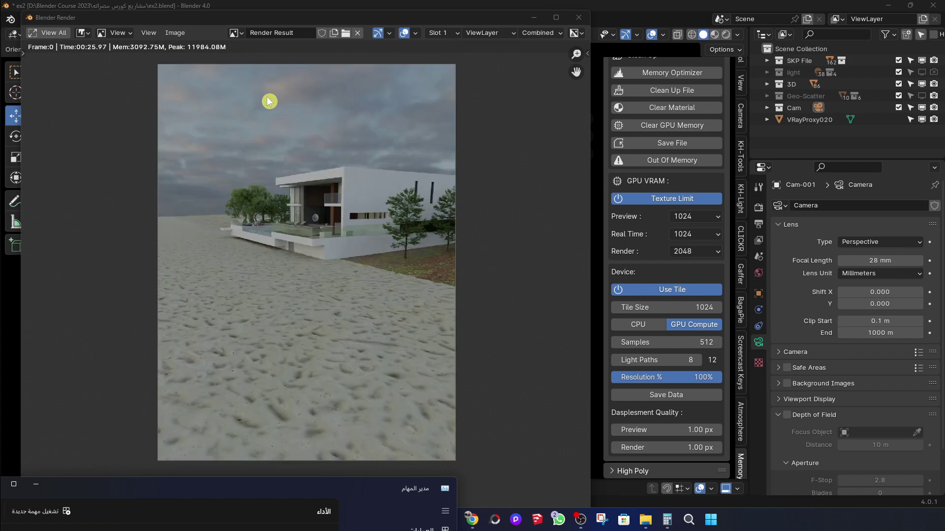
Turn off Use Tile and render a still image of the camera view.
click(669, 291)
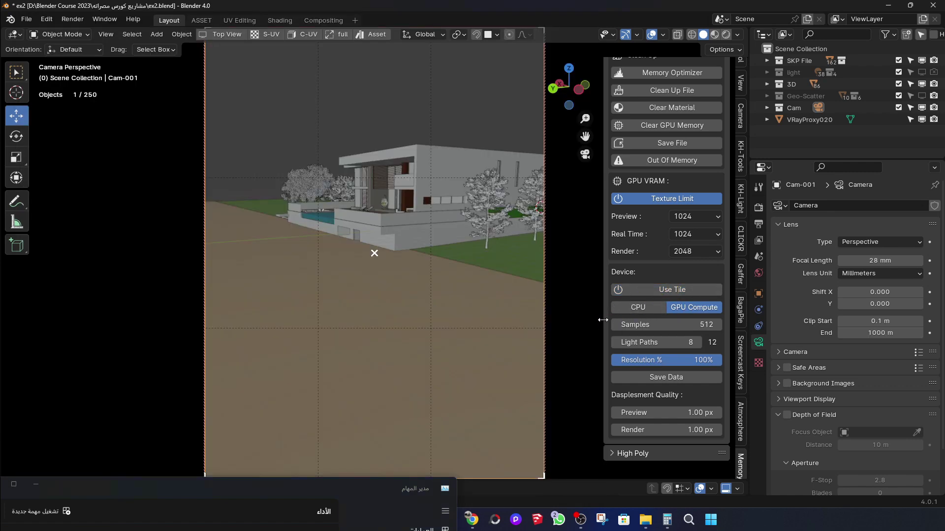
click(74, 19)
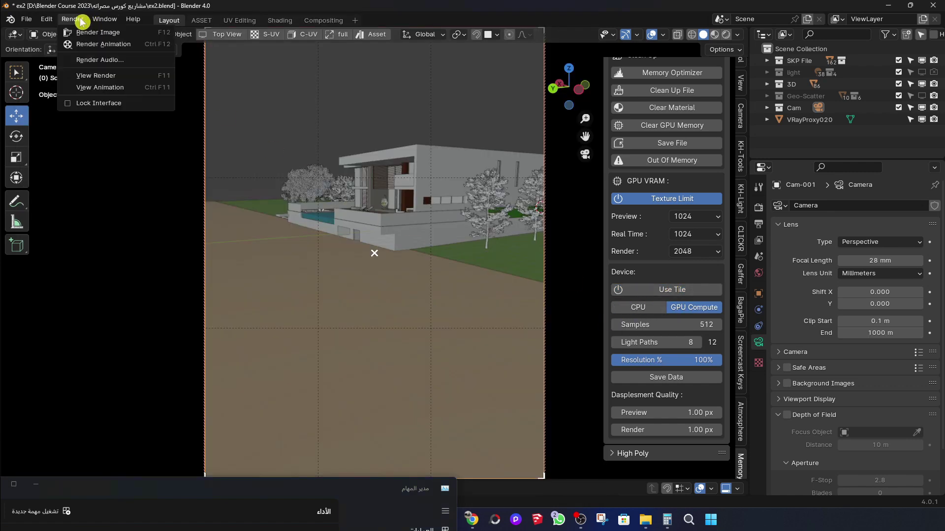
click(93, 35)
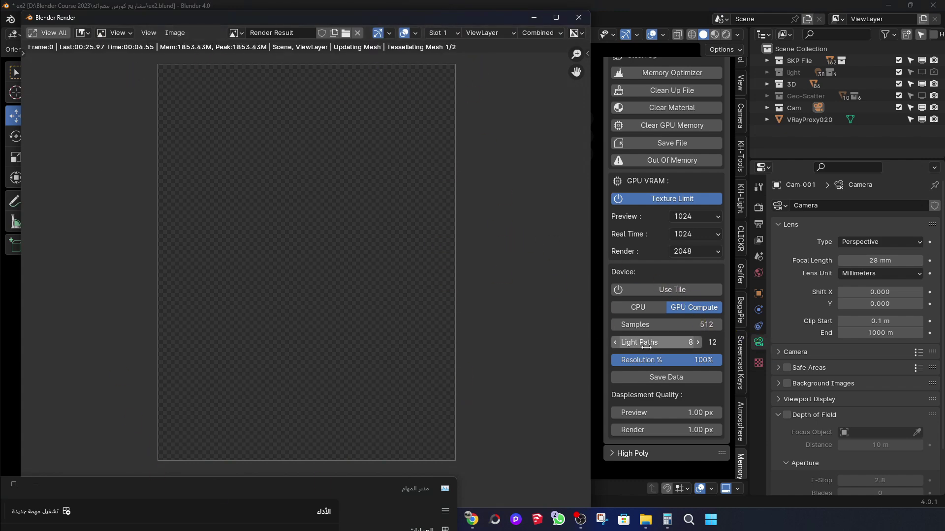
Re-enable Use Tile at 1024, switch the render device to CPU, and show Render properties.
click(681, 293)
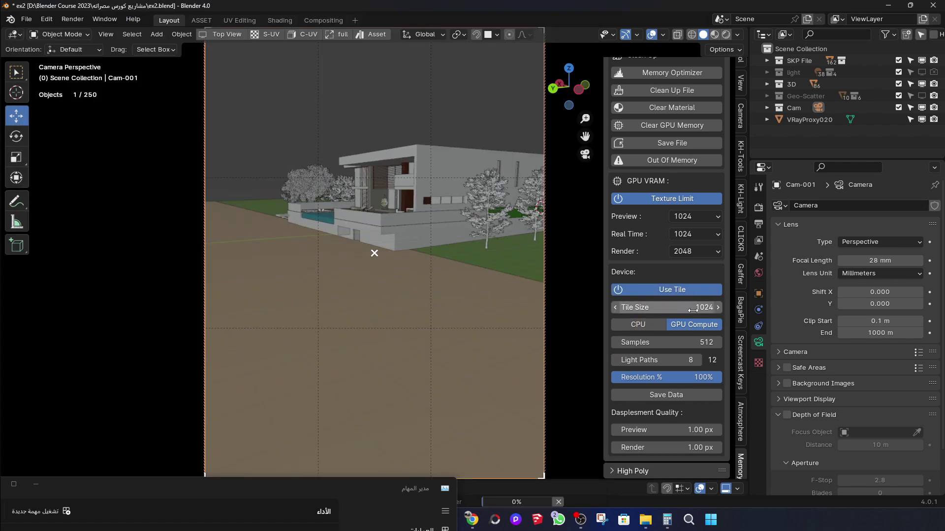
click(691, 329)
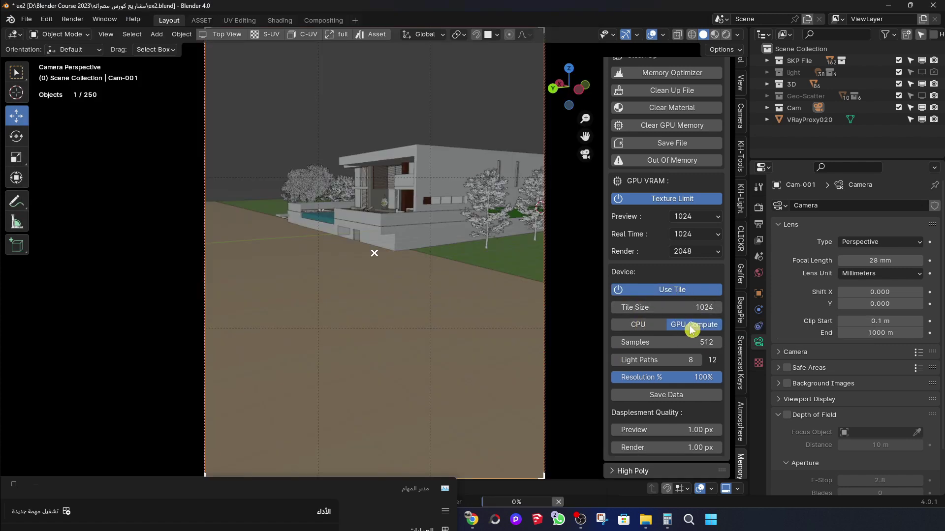
click(639, 325)
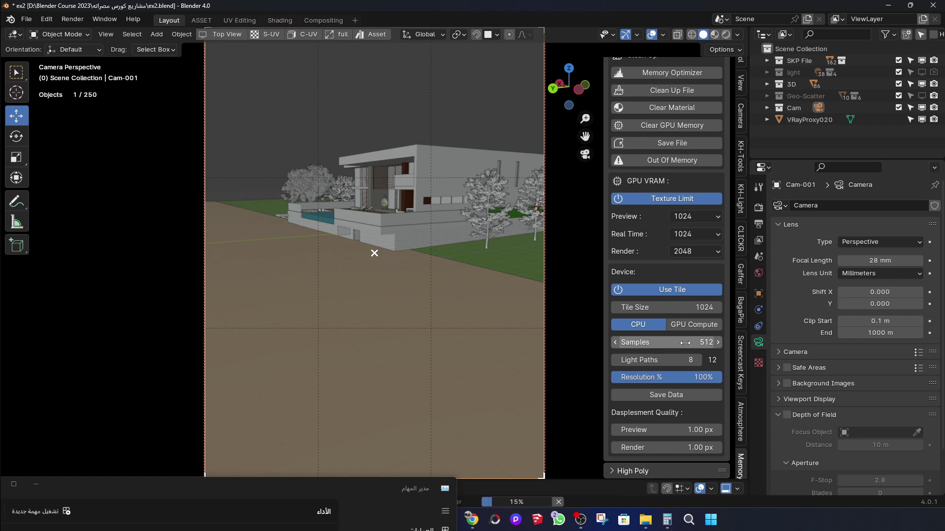
click(758, 207)
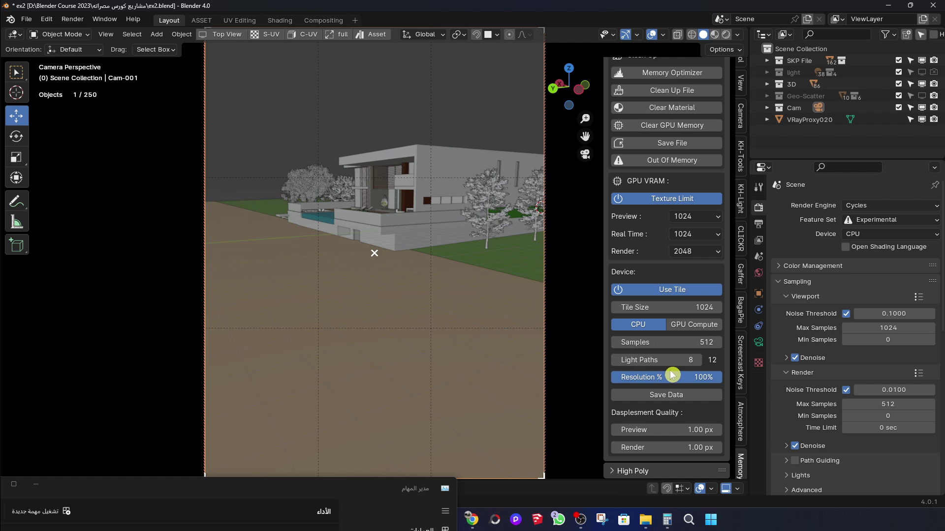
Set all Light Paths bounces to 12 and show the 960 × 1280 px output resolution settings.
click(798, 281)
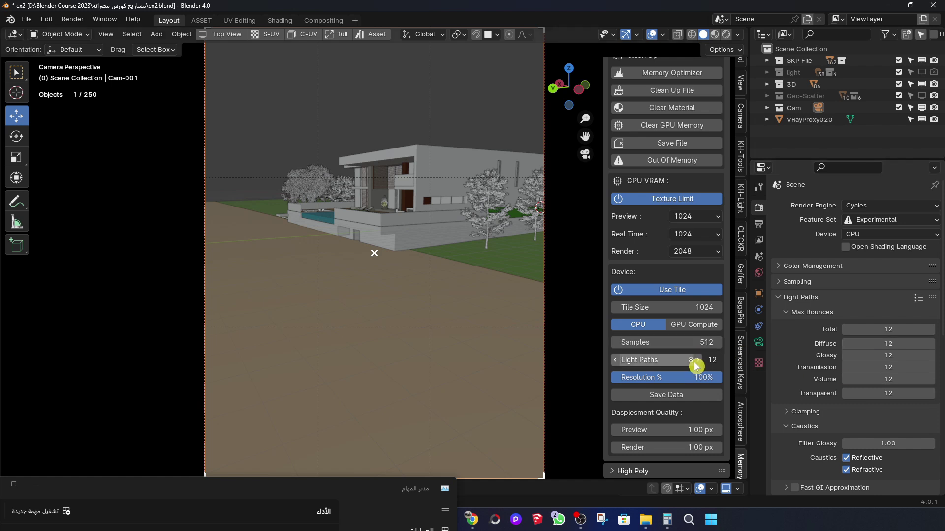
click(615, 360)
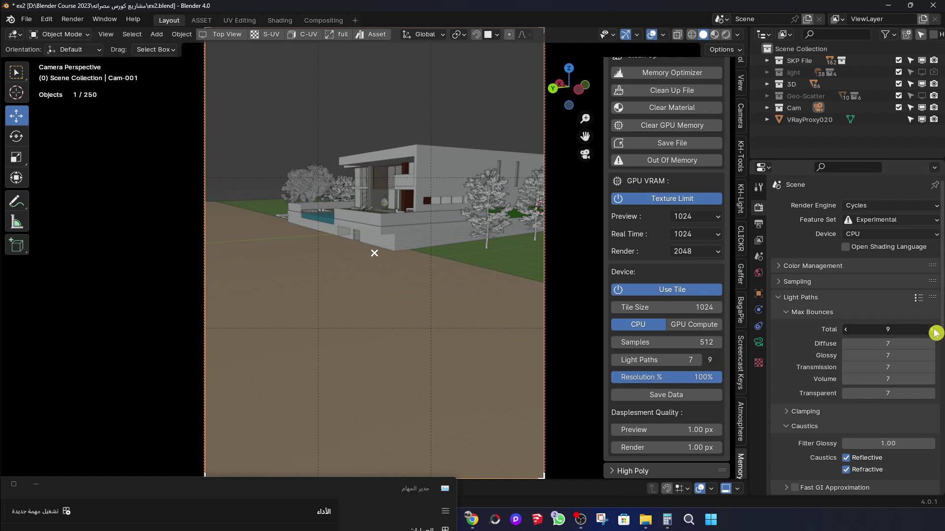
click(933, 333)
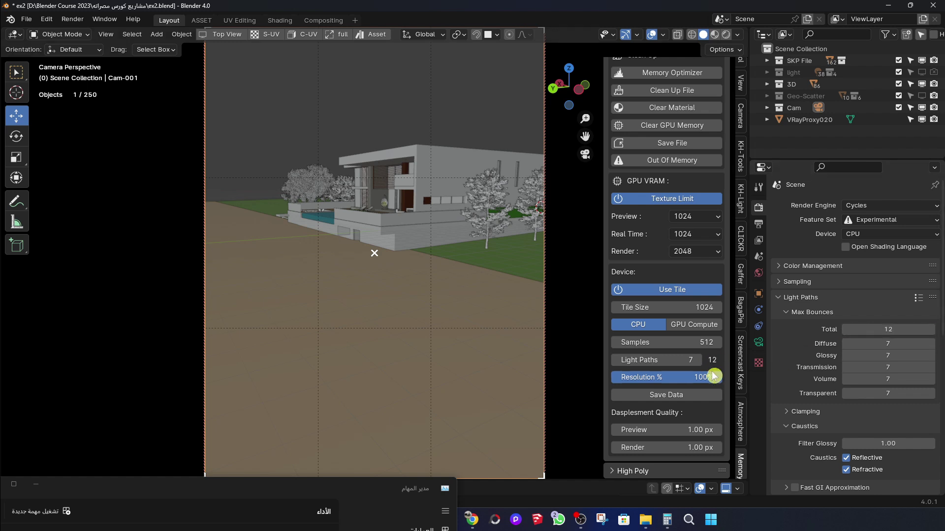
click(689, 361)
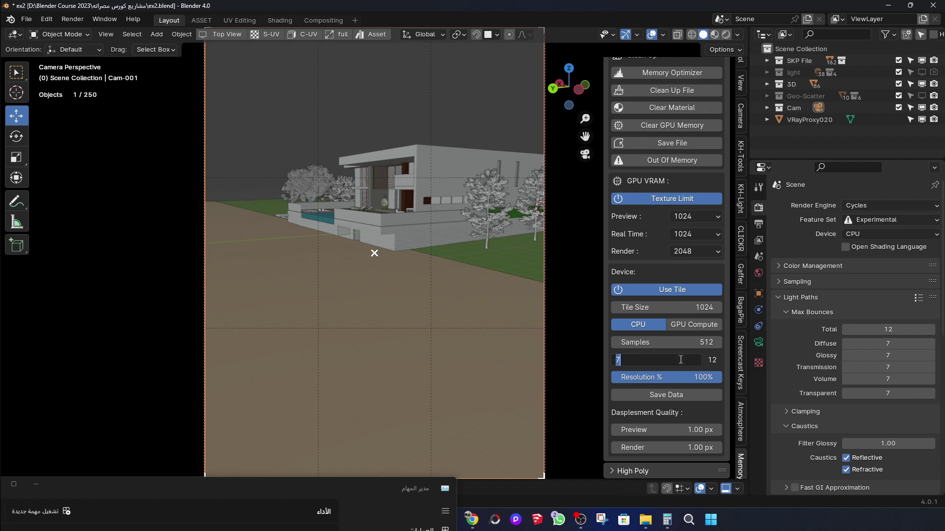
text(12)
key(Return)
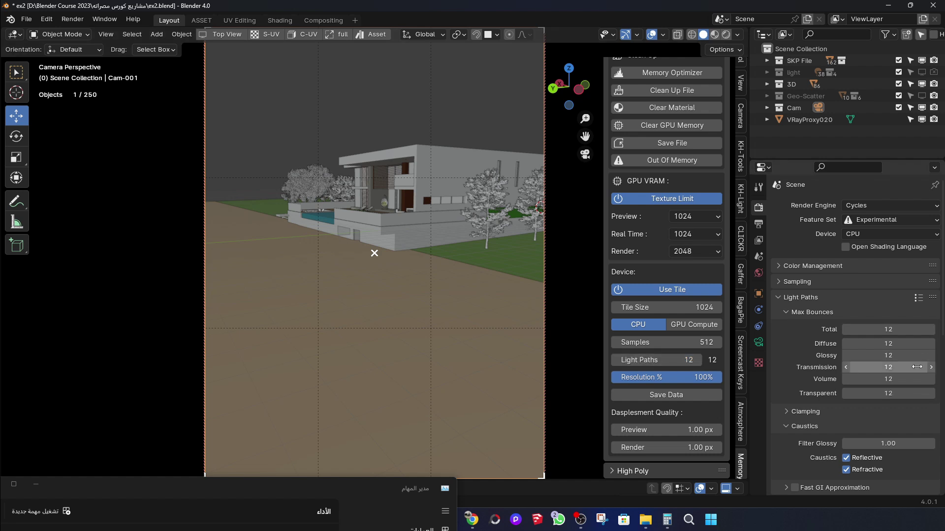
click(812, 298)
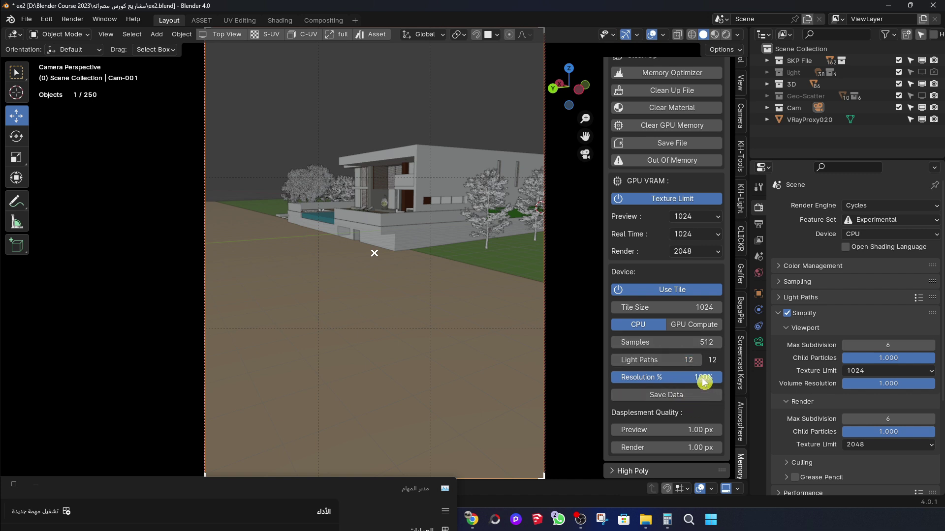
click(758, 224)
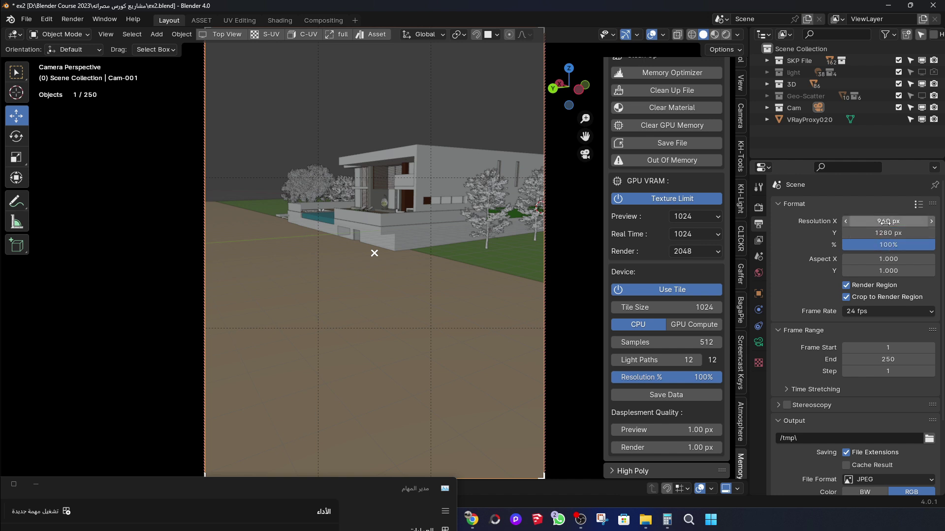
Experiment with a 200% resolution scale and confirm the 960 px width.
click(691, 378)
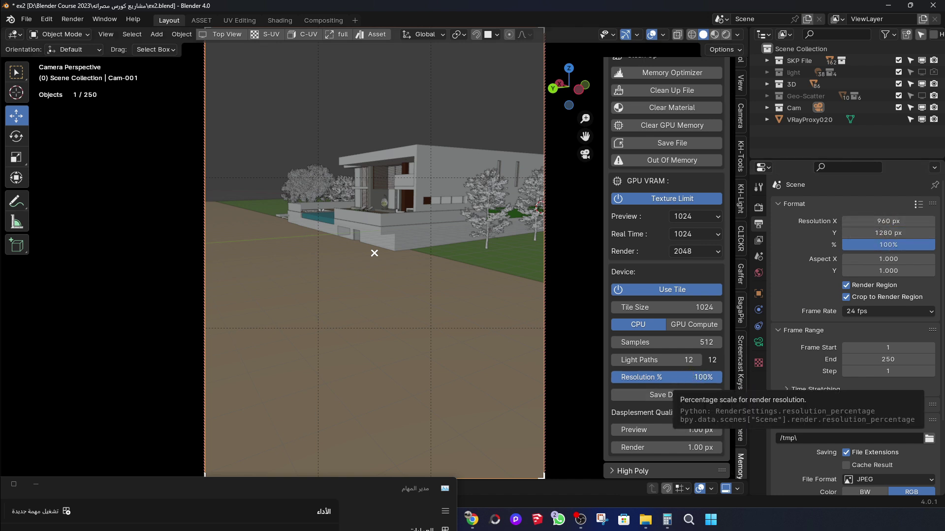
click(682, 377)
key(Return)
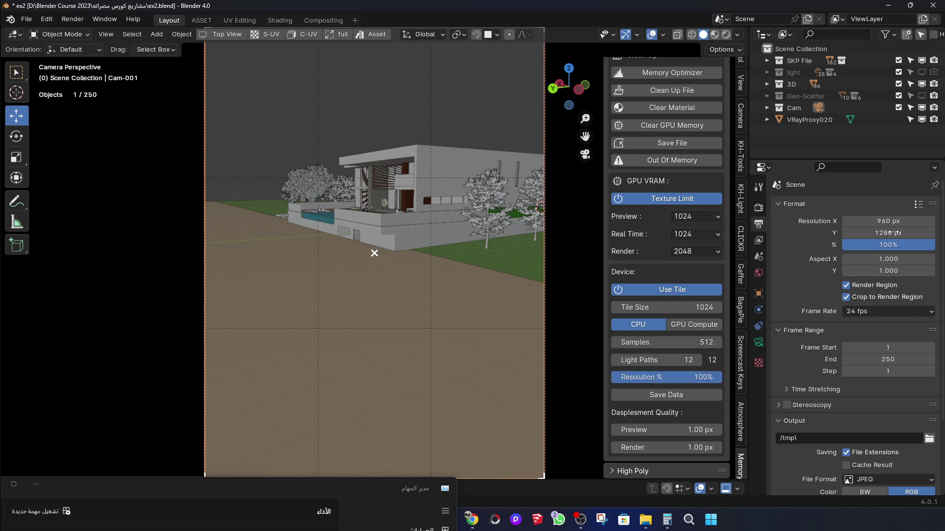
click(682, 378)
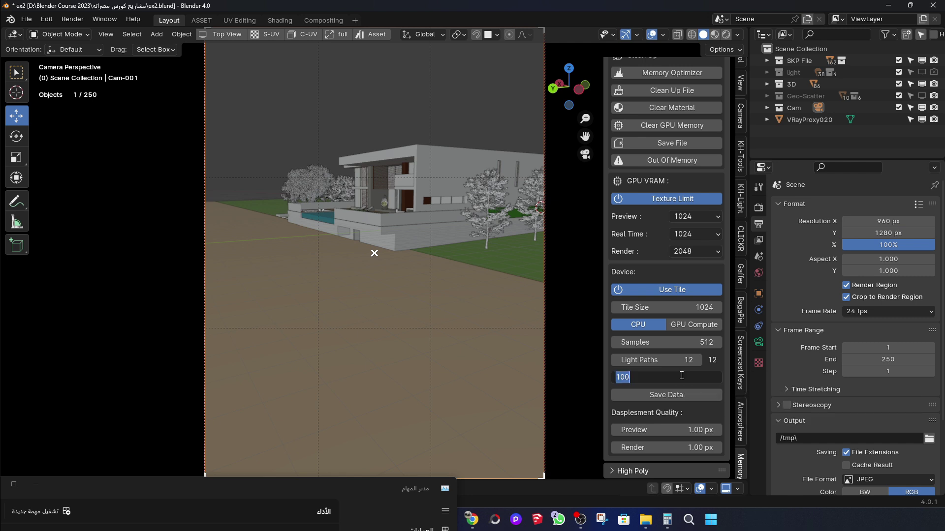
text(20)
key(Return)
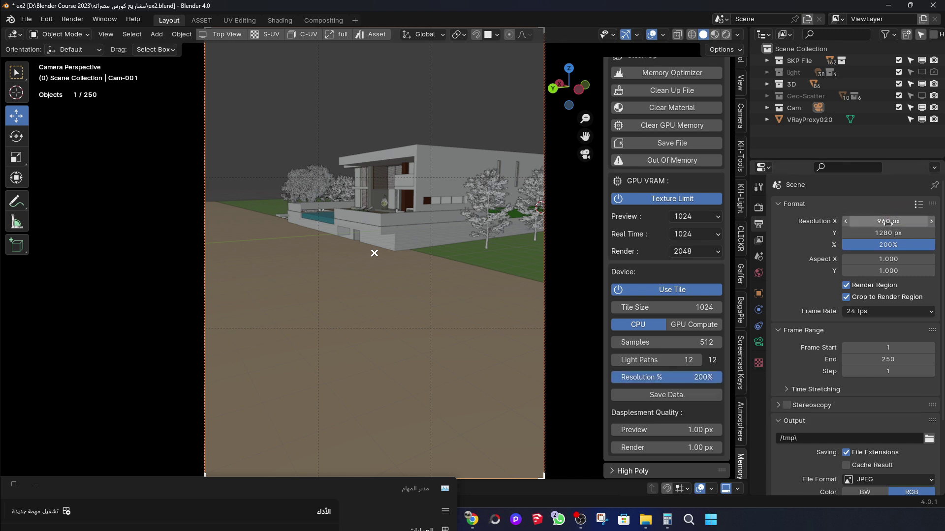
click(888, 234)
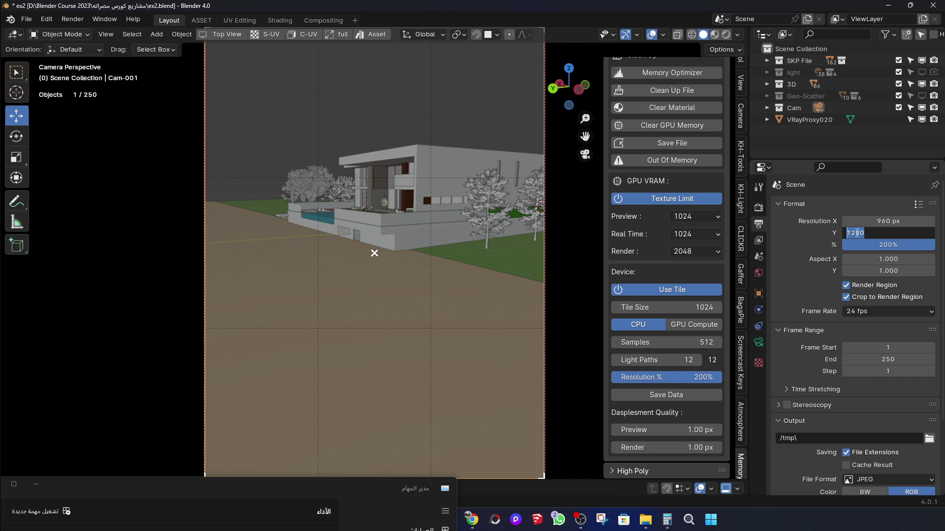
click(904, 222)
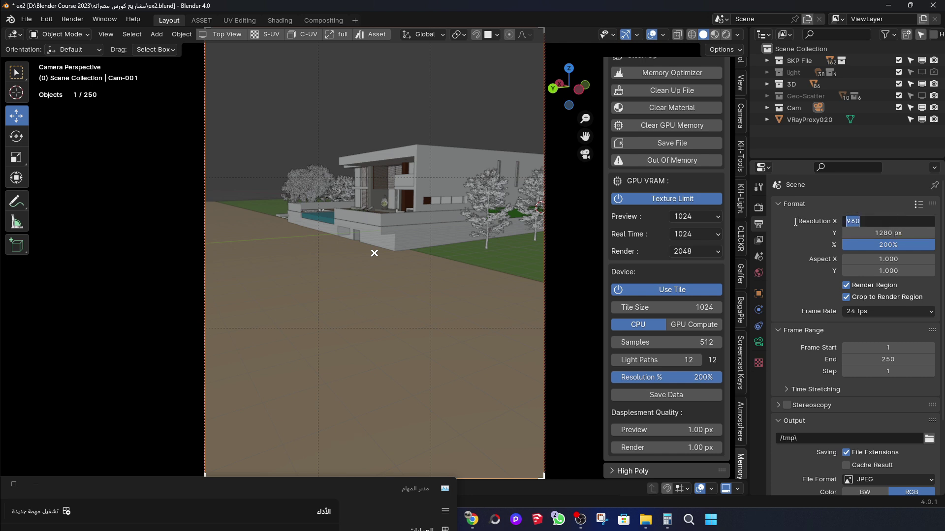
key(Return)
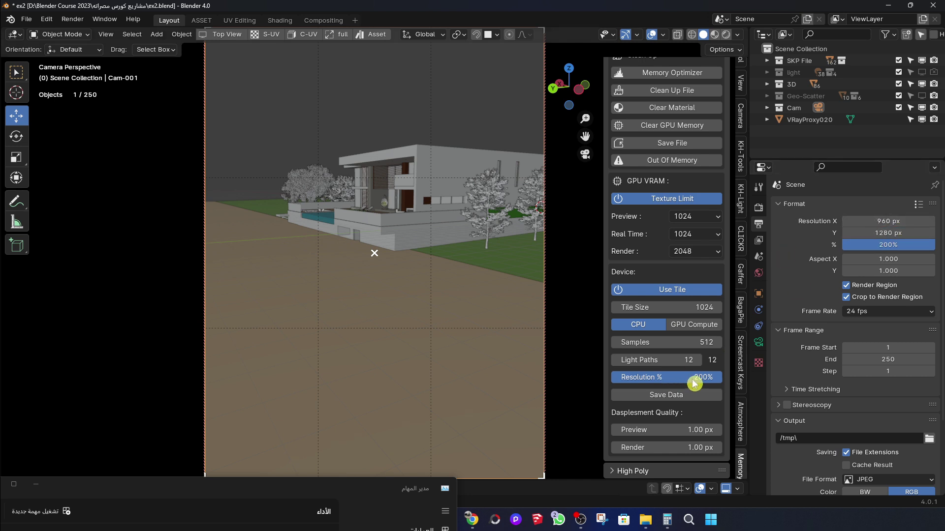
Try a 150% resolution scale, then restore the height from 1920 px to 1280 px.
click(692, 378)
text(1.5)
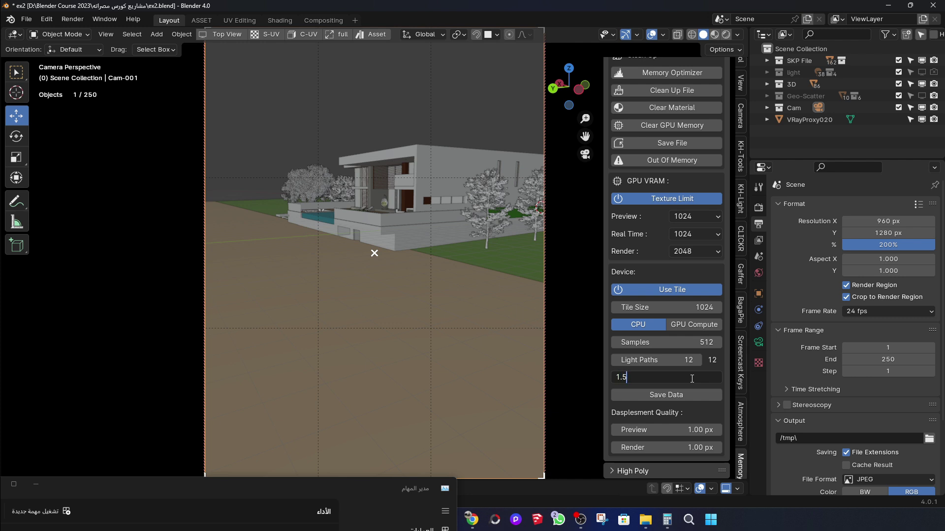
key(Return)
click(702, 382)
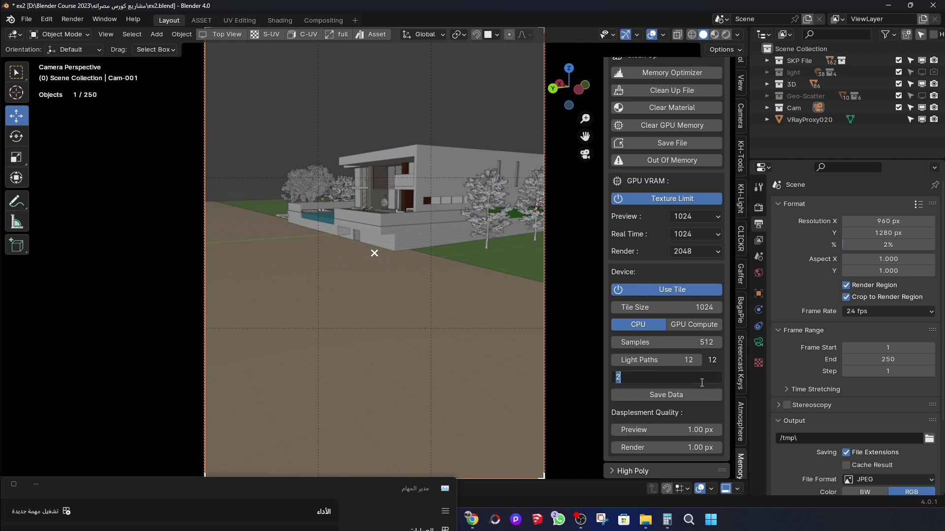
text(150)
key(Return)
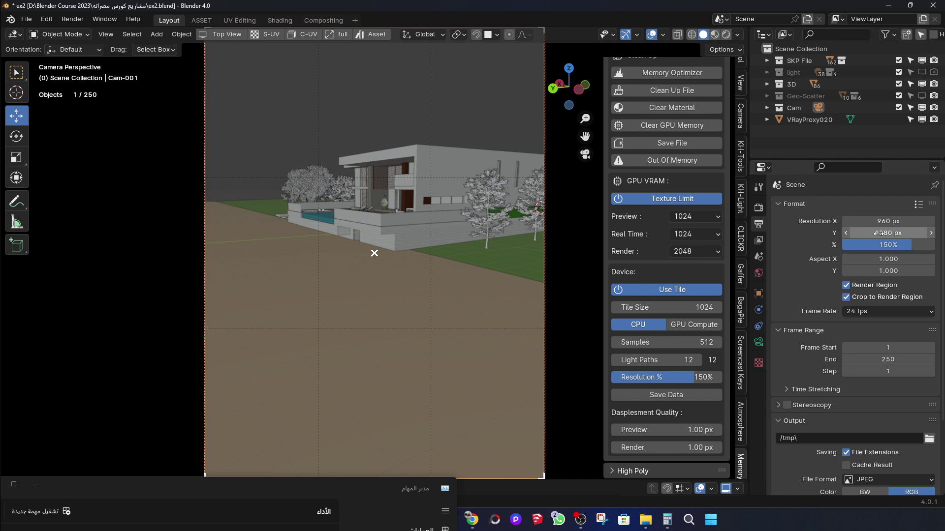
click(884, 233)
text(*1.5)
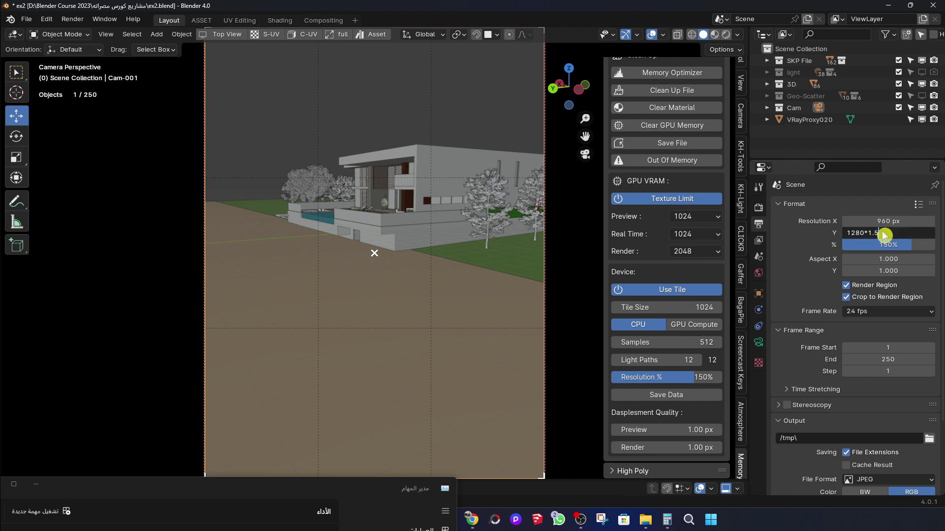
key(Return)
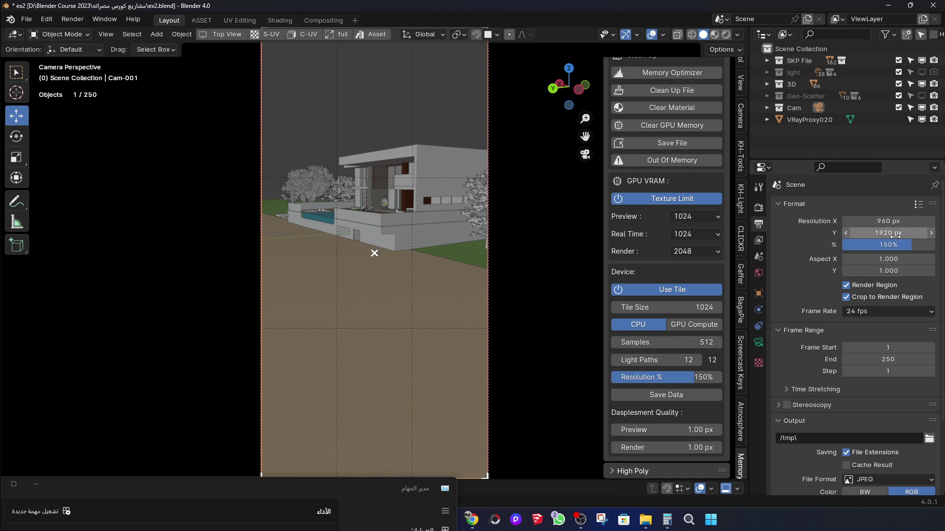
click(883, 233)
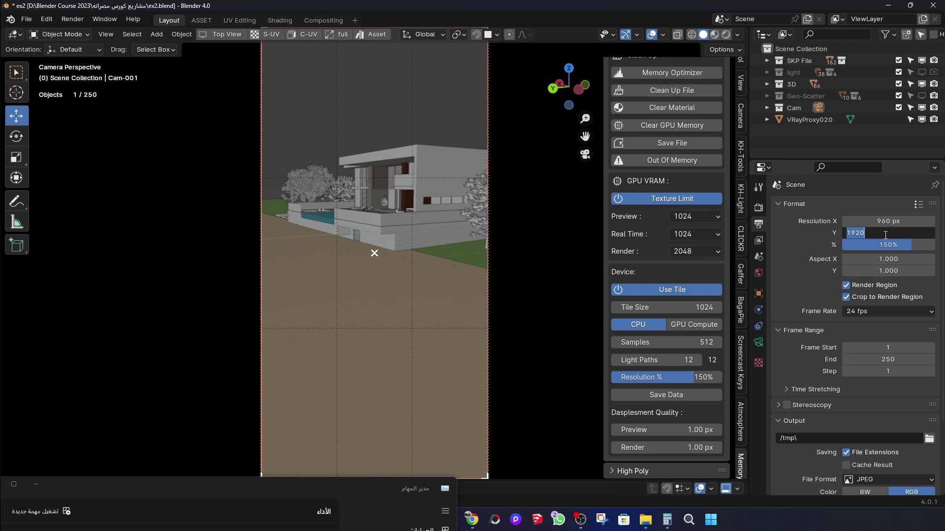
text(1280)
key(Return)
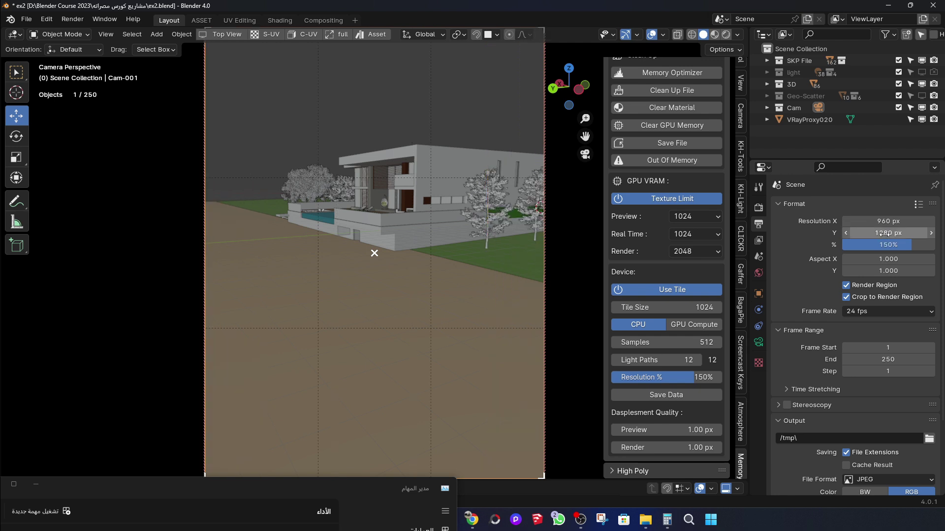
Set the render resolution scale to 75%.
drag(691, 379, 678, 378)
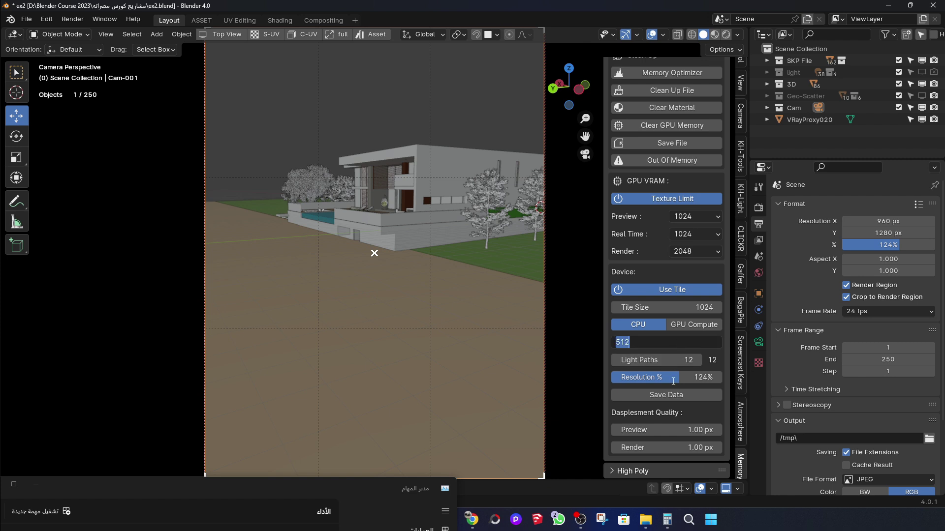
click(678, 378)
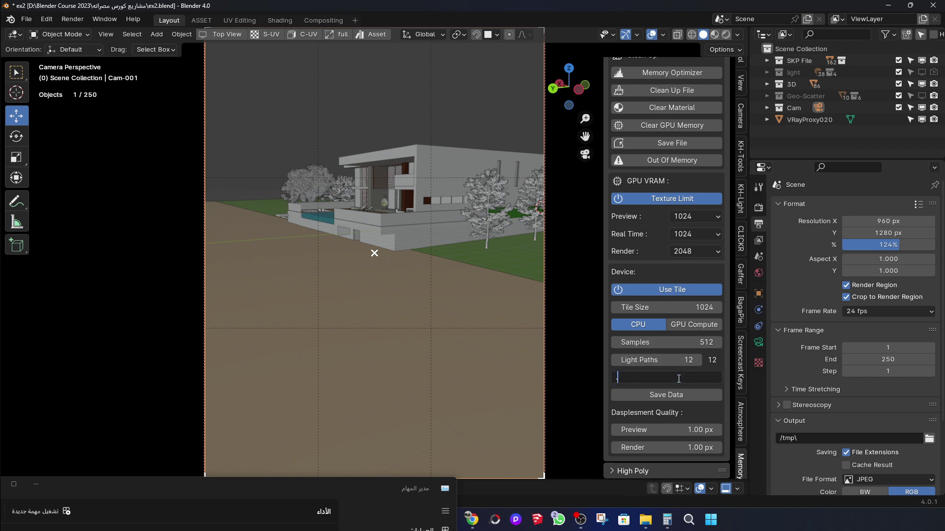
text(.75)
key(Return)
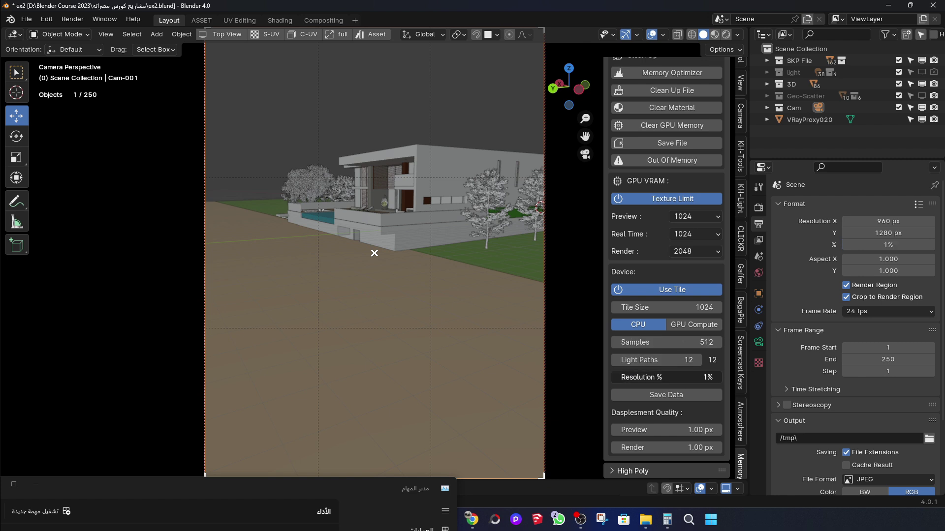
text(75)
key(Return)
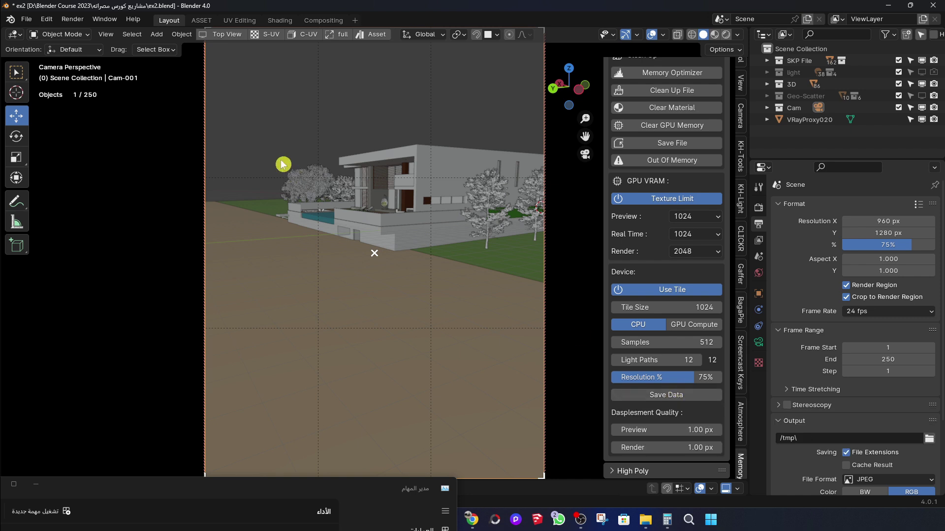
click(72, 20)
Start a still render, store the memory settings data, then close the render result window.
click(89, 34)
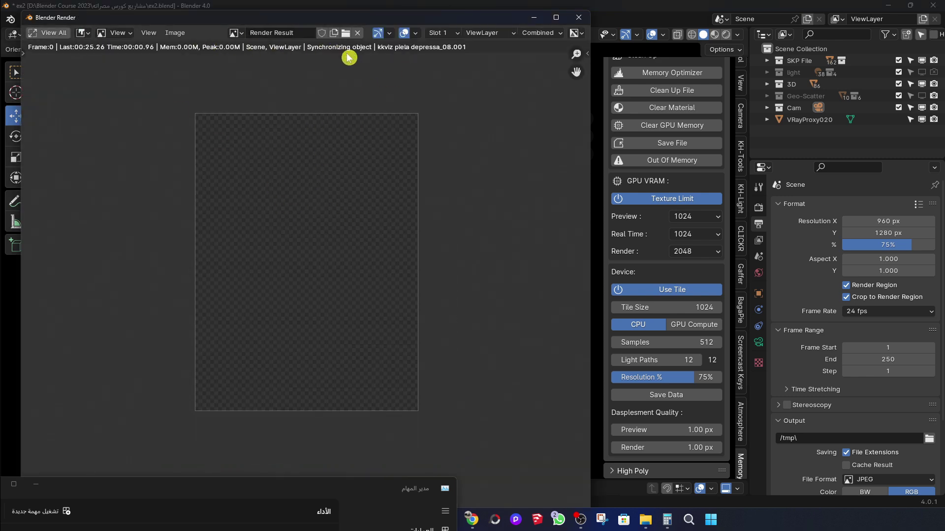
click(668, 393)
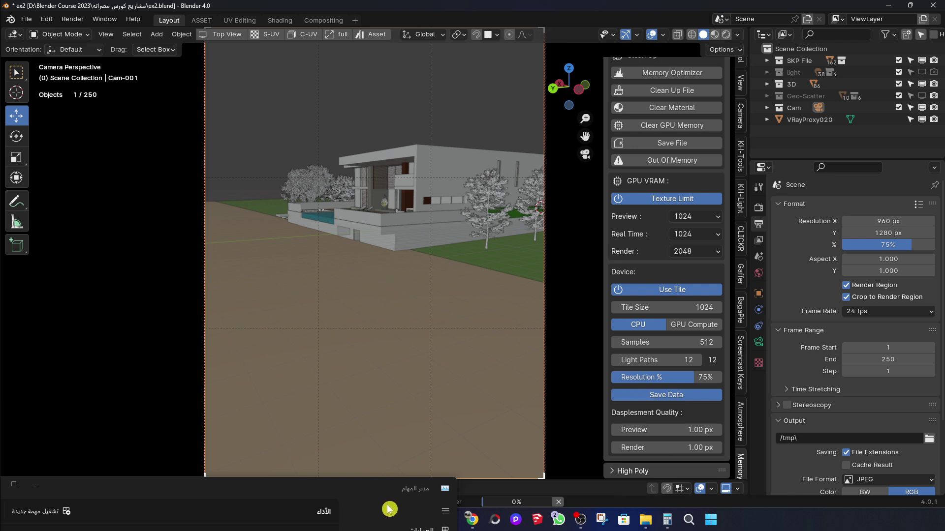
click(70, 19)
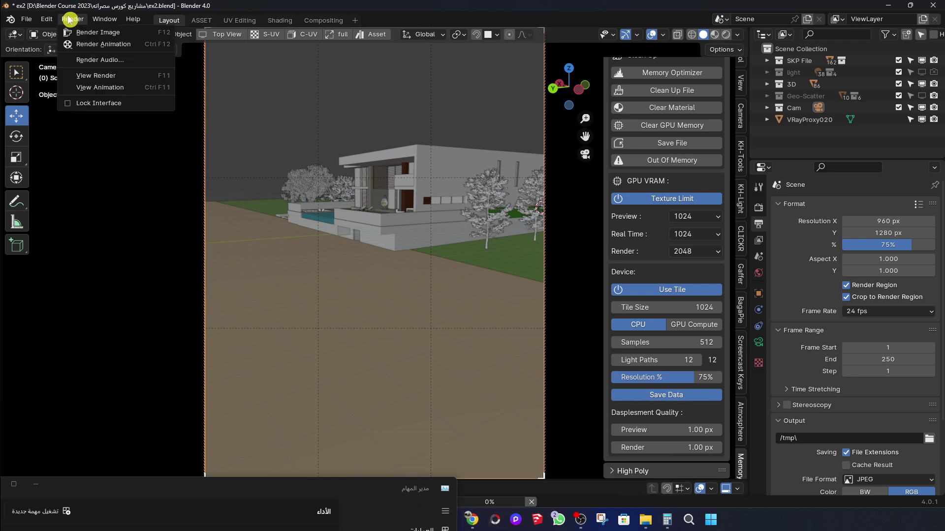
click(354, 510)
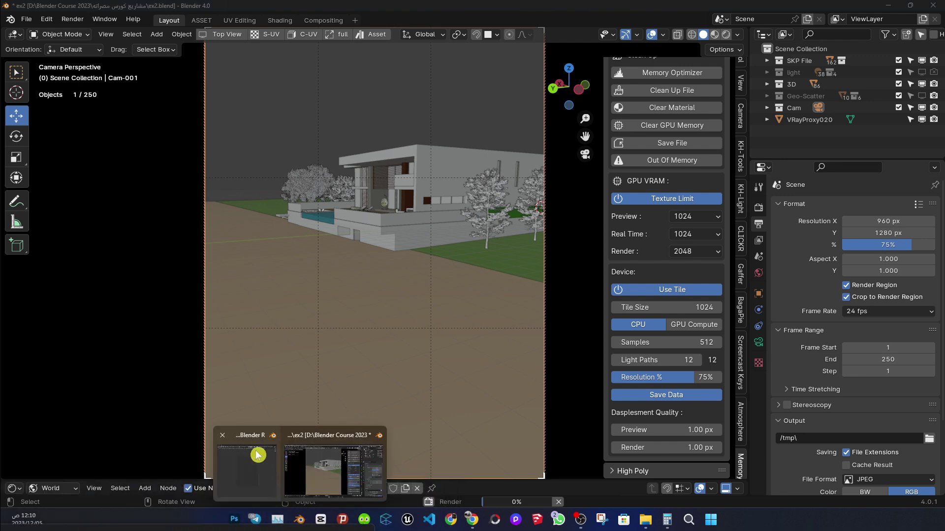
click(259, 446)
click(579, 24)
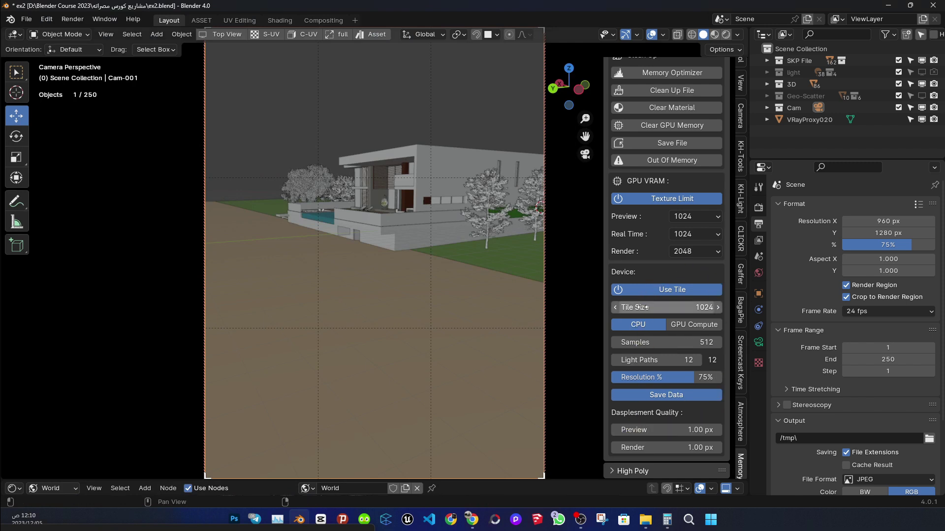
Set displacement quality to 8 px for preview and 3 px for render.
click(684, 431)
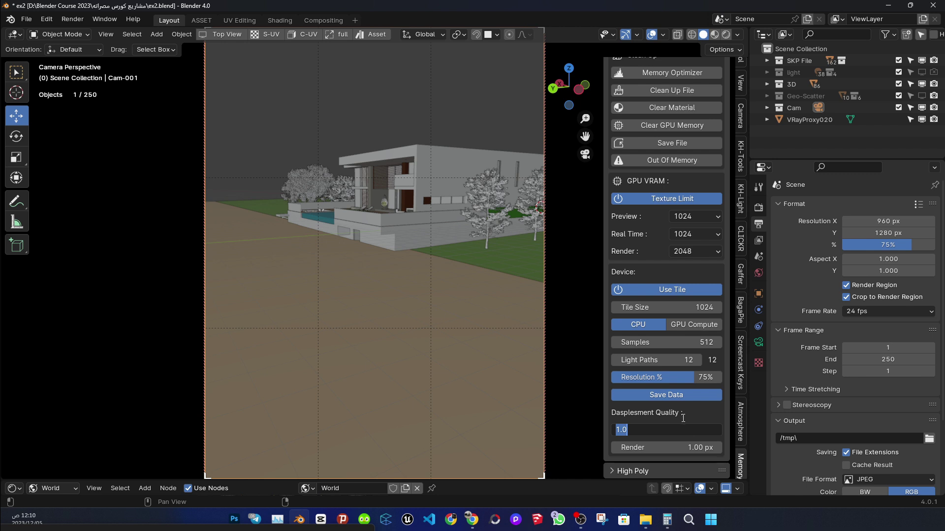
click(683, 418)
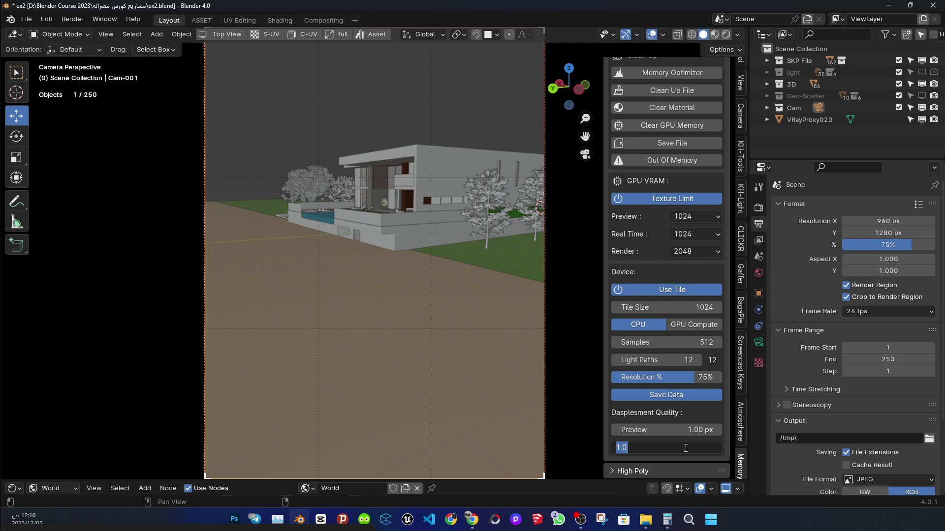
click(666, 448)
text(3)
key(Return)
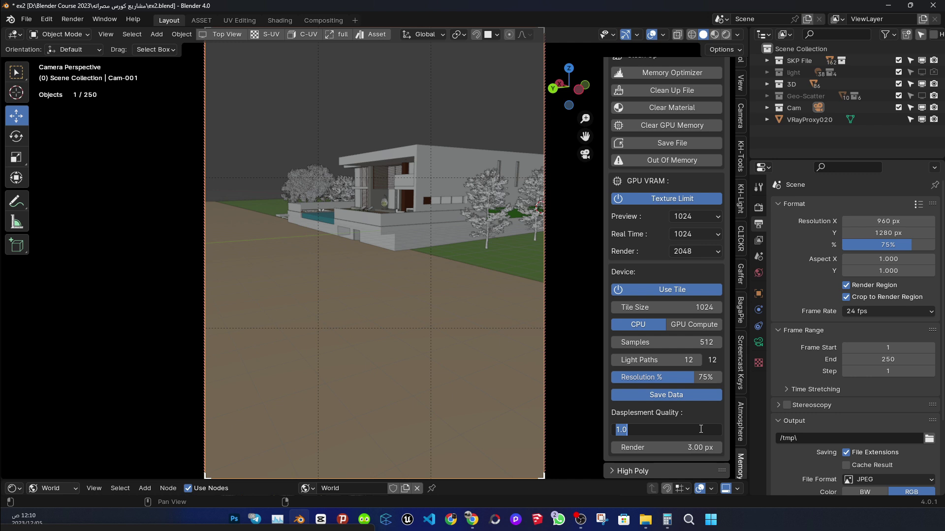
text(8)
key(Return)
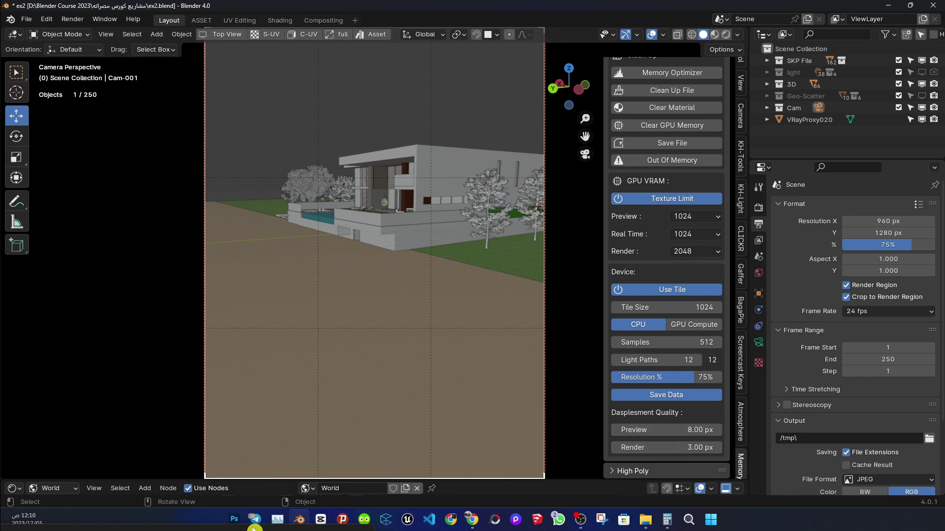
Open Task Manager's GPU performance page and enable the Texture Limit option.
click(295, 445)
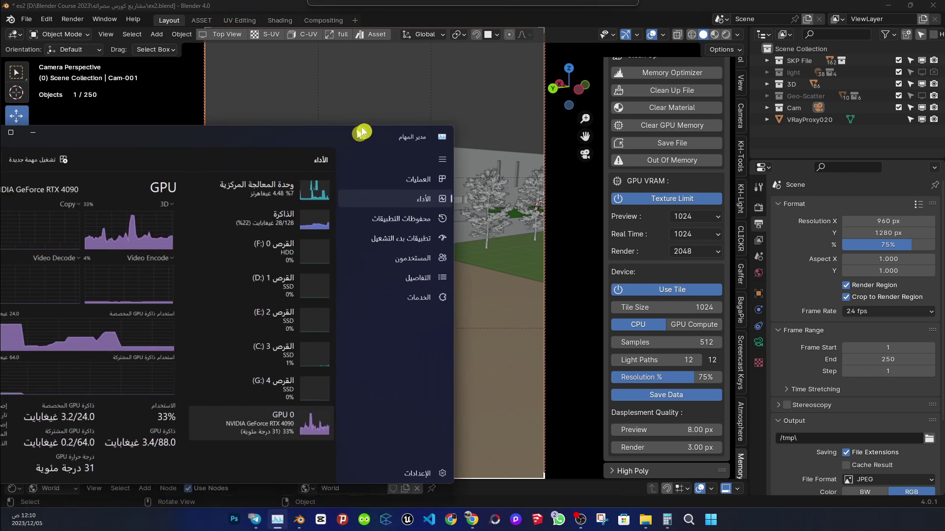
click(313, 194)
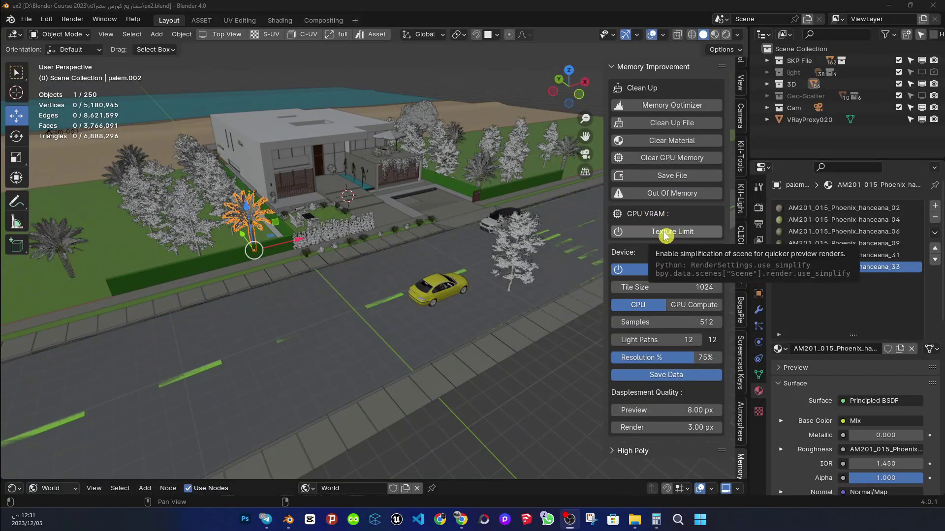
right_click(216, 522)
click(211, 486)
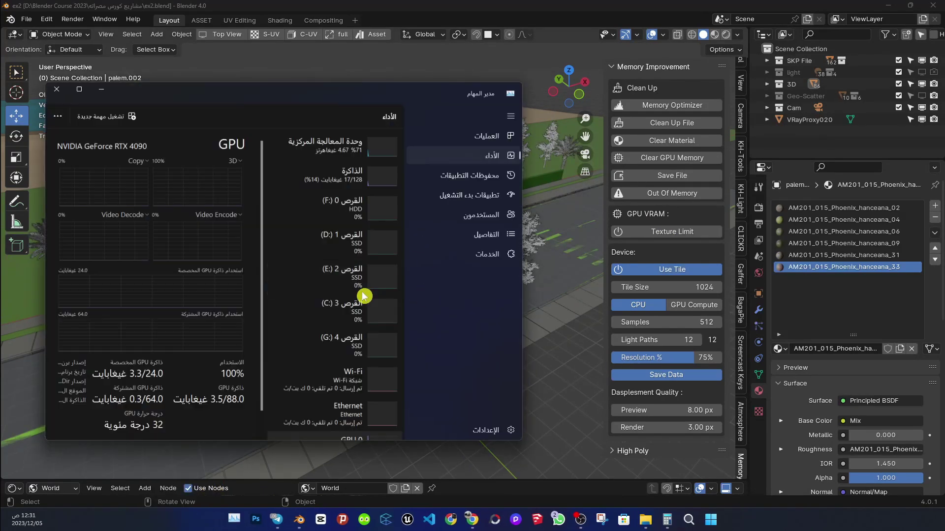
scroll(321, 434, down, 1)
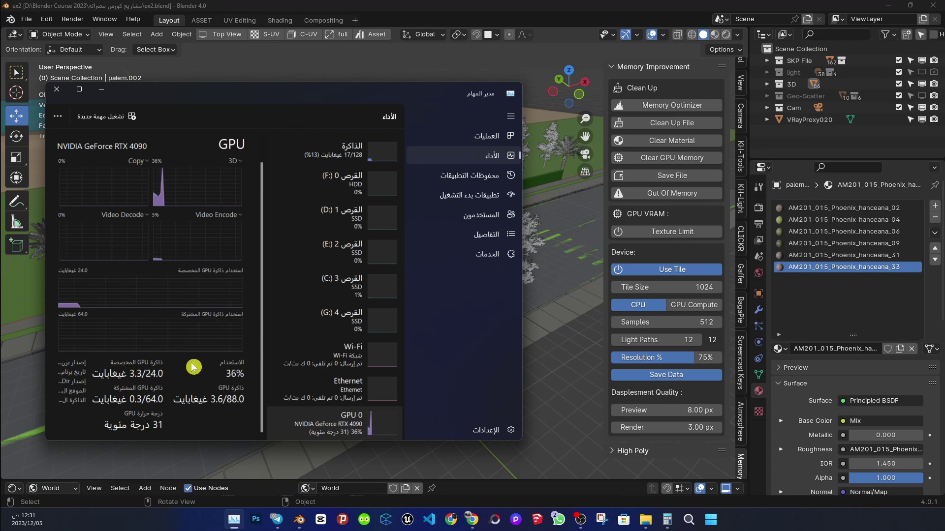
click(673, 236)
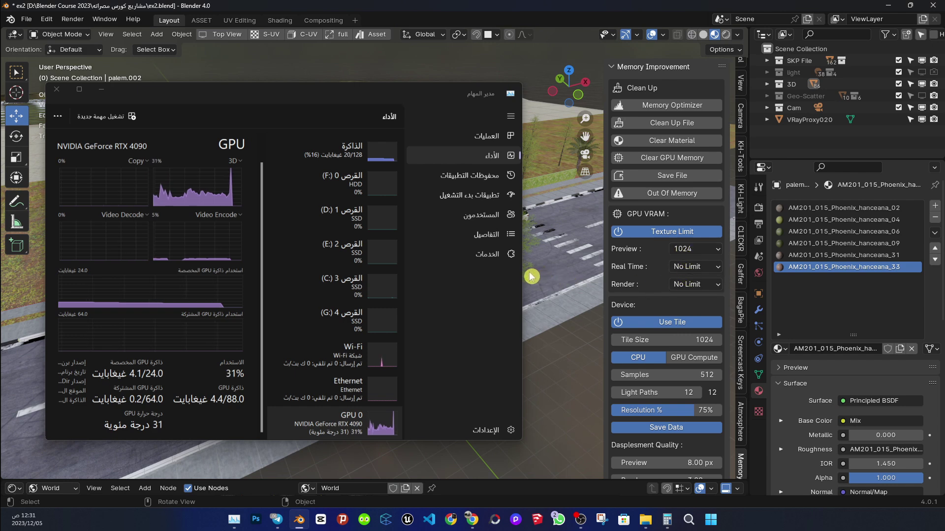
Switch the preview texture limit off and zoom the viewport while watching GPU memory.
click(685, 251)
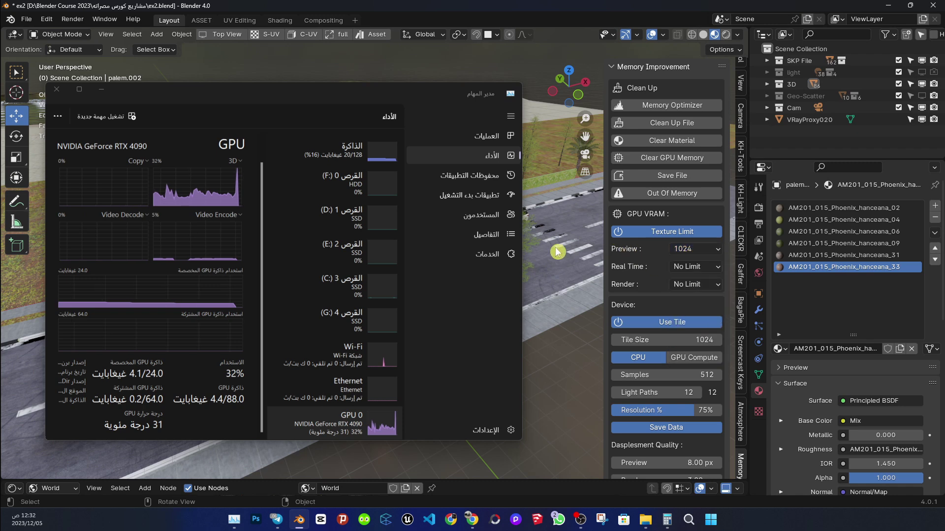
click(685, 249)
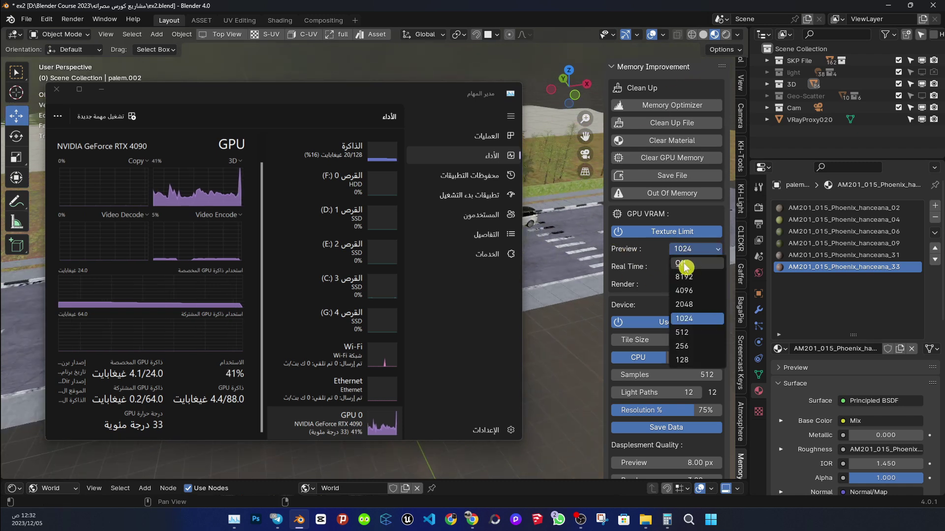
key(Return)
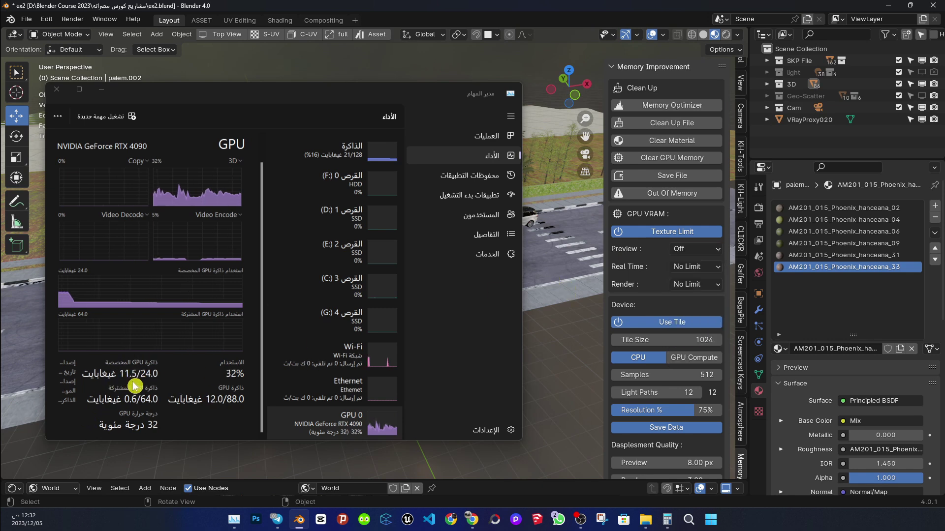
drag(415, 95, 278, 261)
scroll(469, 260, up, 4)
scroll(399, 209, up, 3)
scroll(408, 242, up, 3)
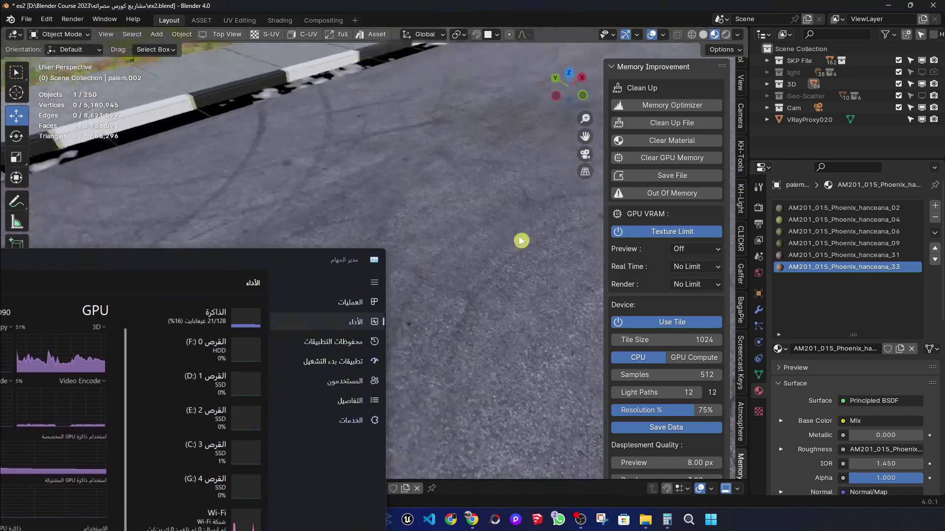
scroll(517, 239, down, 2)
scroll(492, 253, down, 3)
scroll(480, 271, down, 2)
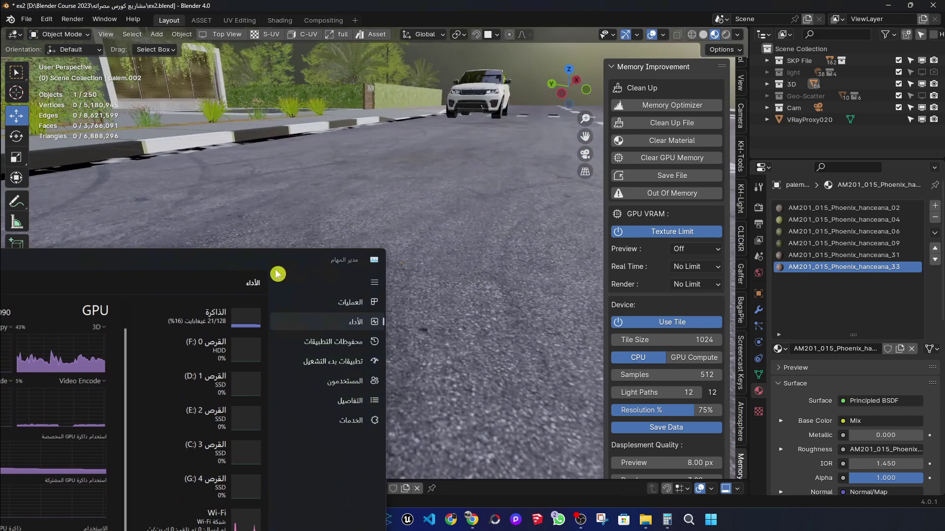
drag(277, 273, 421, 121)
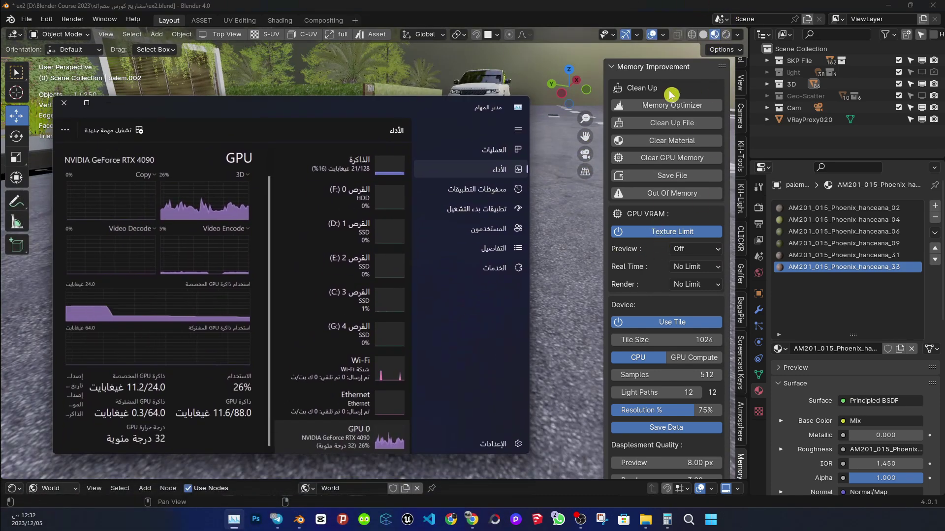
Restore the preview texture limit to 1024 and orbit toward the road and grass.
click(694, 250)
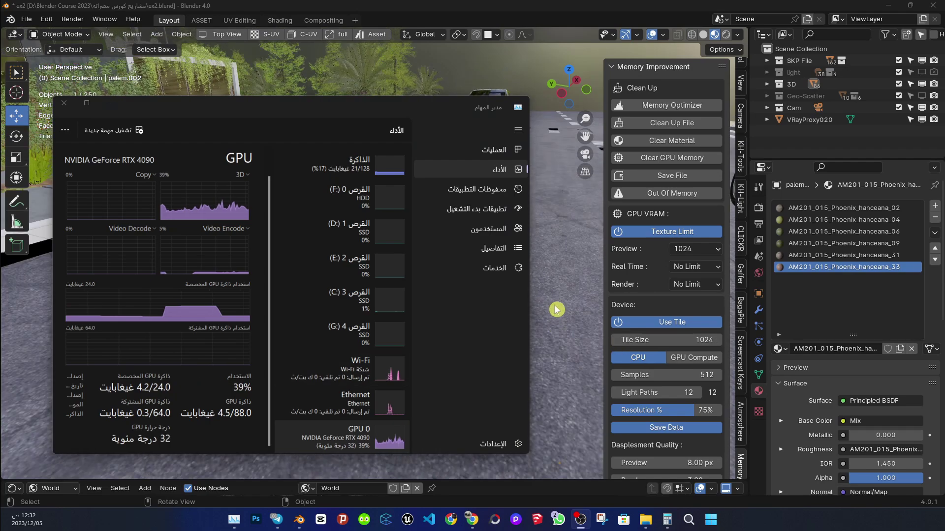
drag(430, 101, 312, 213)
mouse_move(313, 213)
middle_down()
mouse_move(472, 281)
mouse_move(416, 238)
mouse_move(552, 251)
mouse_move(491, 268)
mouse_move(369, 147)
mouse_move(401, 161)
mouse_move(402, 236)
mouse_move(489, 190)
mouse_move(462, 202)
middle_up()
mouse_move(185, 191)
mouse_down()
mouse_move(333, 142)
mouse_move(404, 87)
mouse_up()
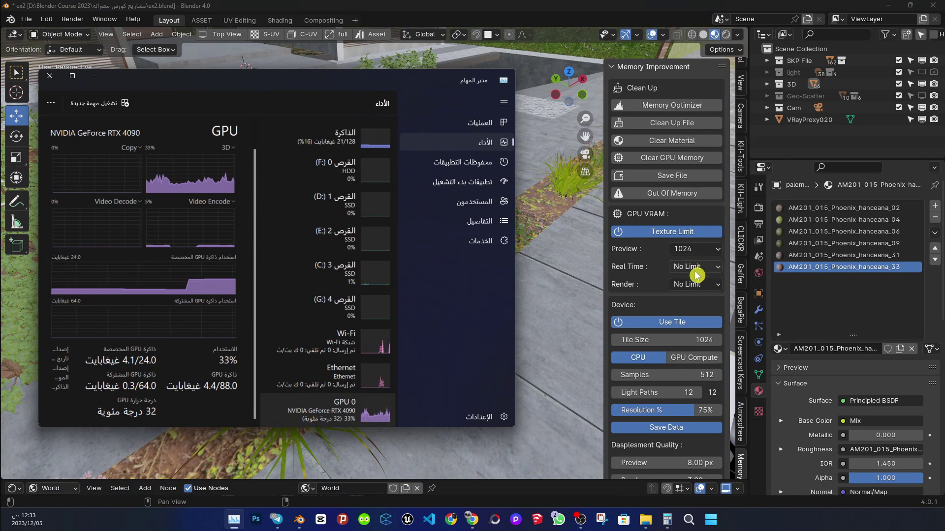
Use Rendered viewport shading on GPU Compute and cap real-time textures at 2048.
click(729, 40)
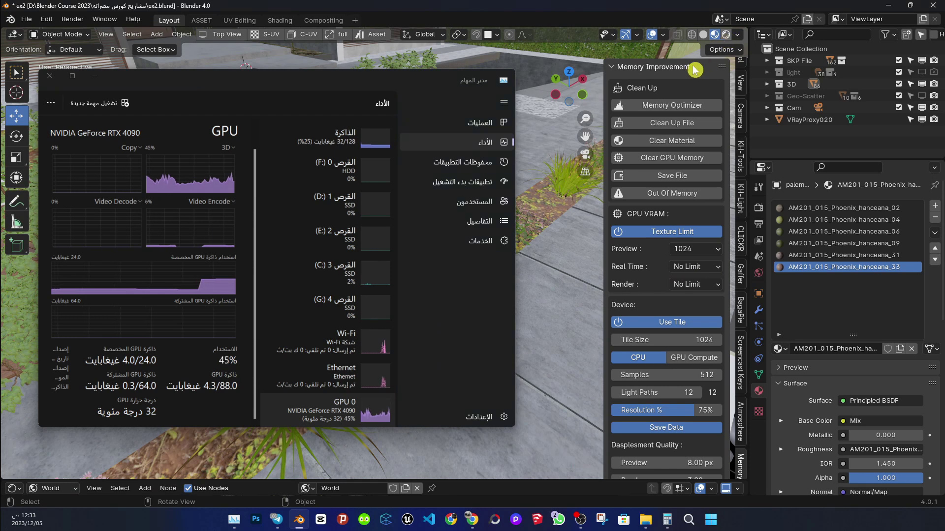
click(725, 34)
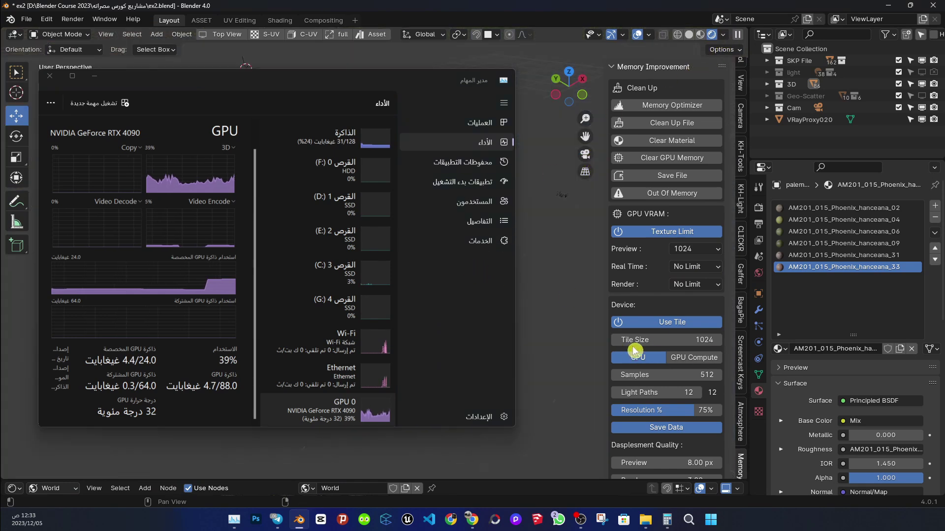
mouse_move(362, 75)
mouse_down()
mouse_move(407, 217)
mouse_move(414, 60)
mouse_up()
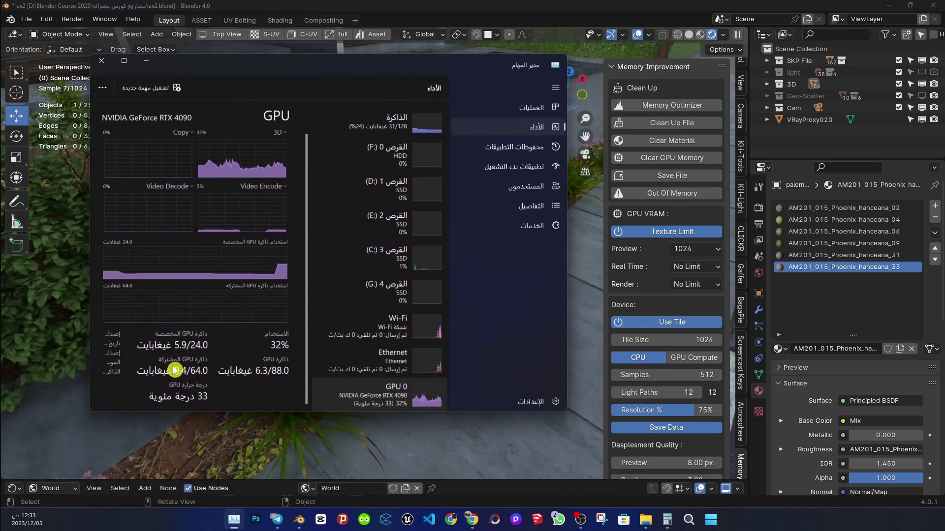
click(688, 363)
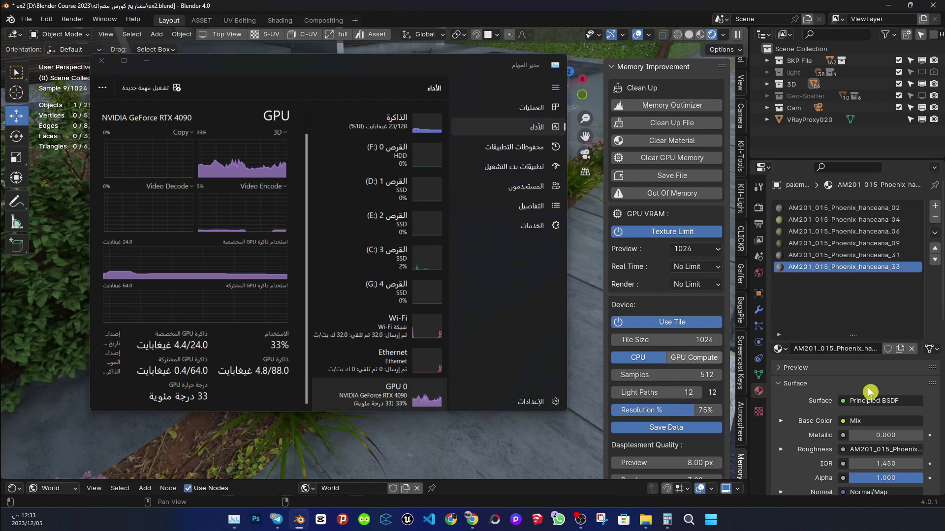
click(158, 361)
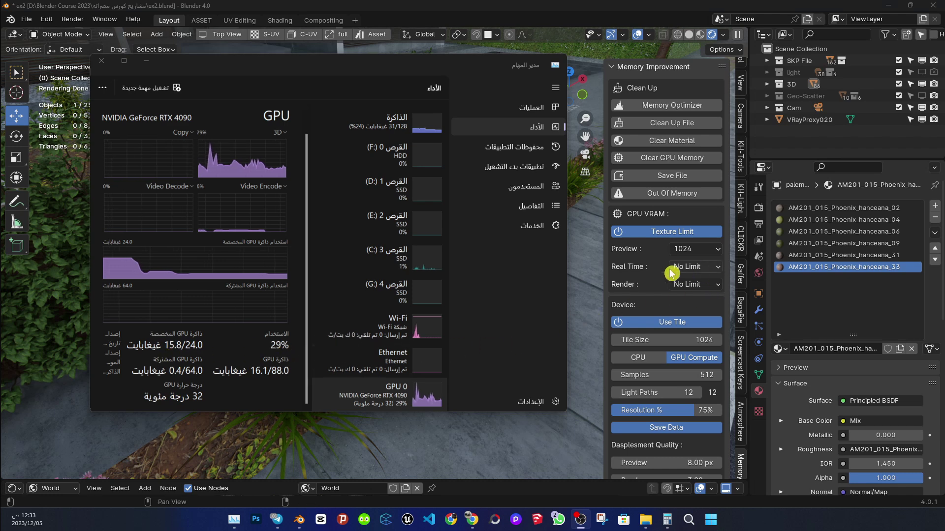
click(692, 267)
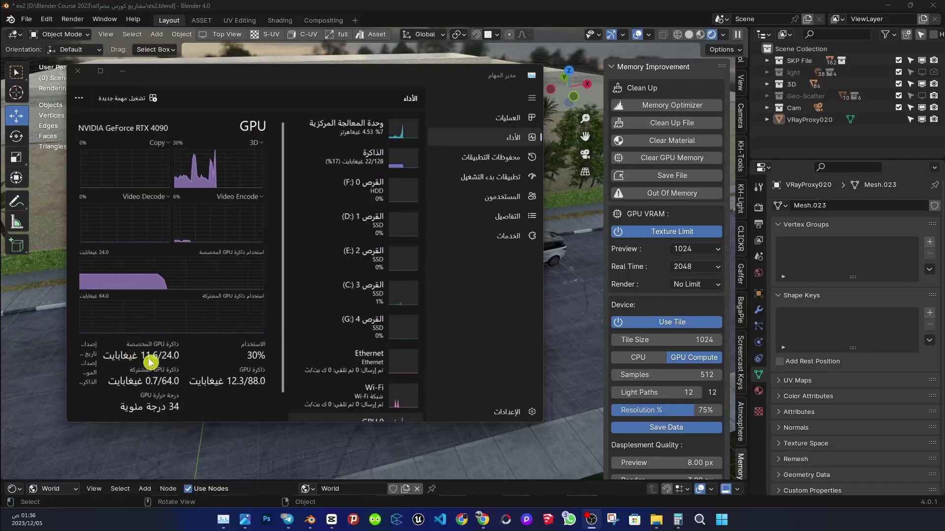
Set the real-time texture limit to 1024 in Solid shading, then return to Rendered shading.
click(689, 34)
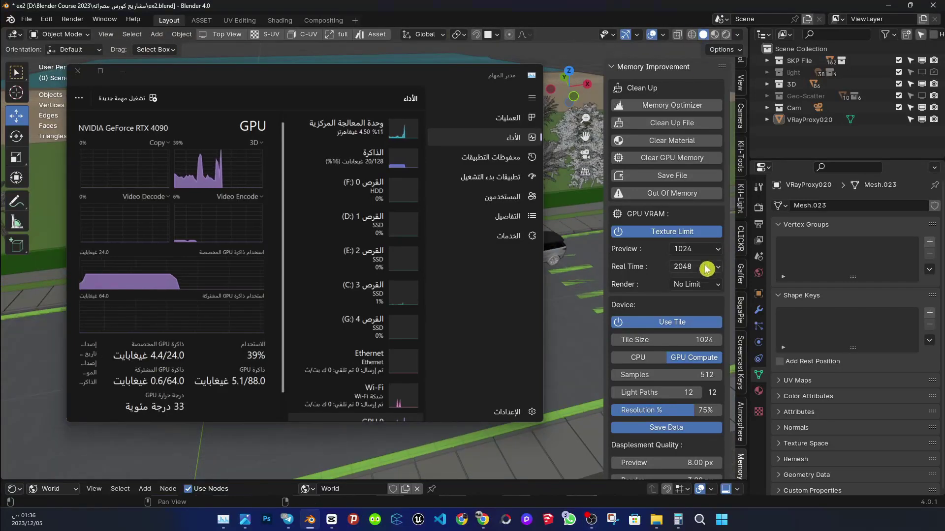
click(708, 267)
click(698, 336)
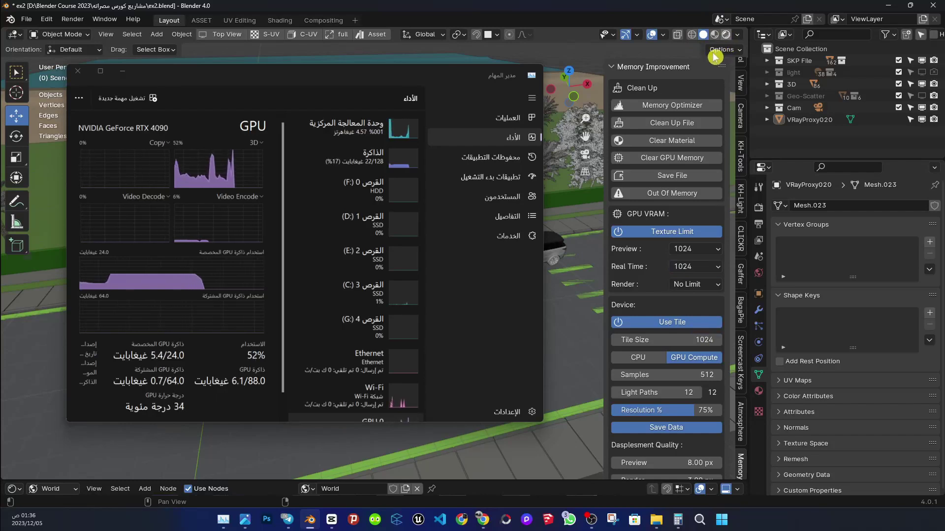
click(726, 34)
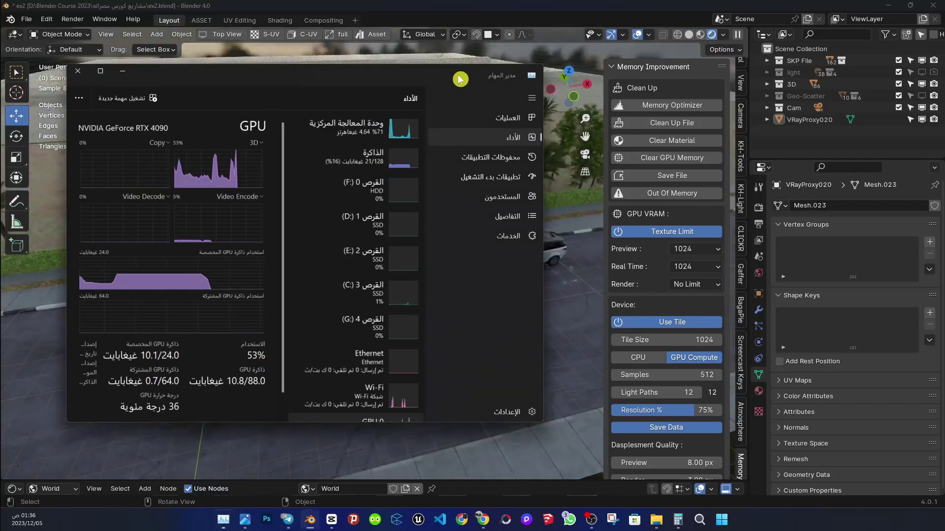
Orbit the rendered scene toward the ground, sidewalk and grass while monitoring GPU memory.
drag(460, 75, 439, 70)
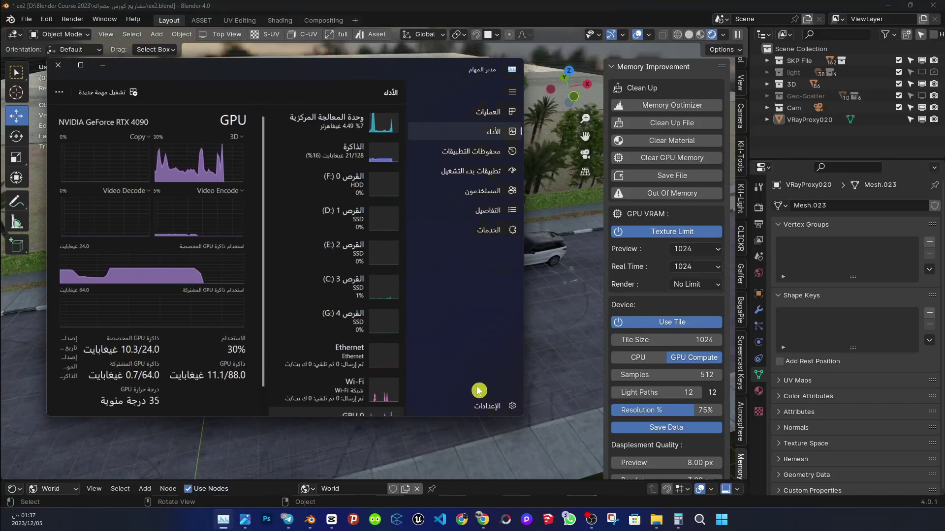
mouse_move(553, 360)
middle_down()
mouse_move(571, 348)
mouse_move(553, 360)
mouse_move(570, 316)
middle_up()
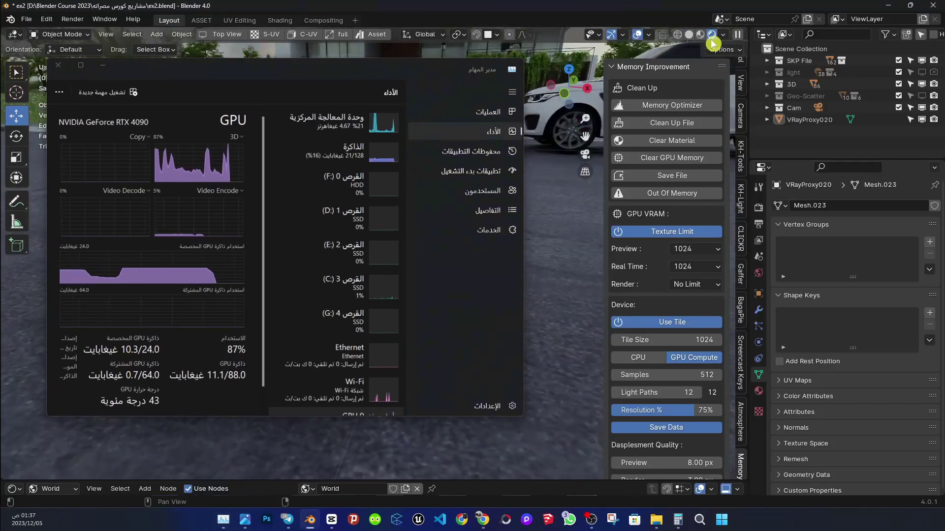
mouse_move(577, 247)
middle_down()
mouse_move(460, 285)
mouse_move(458, 323)
middle_up()
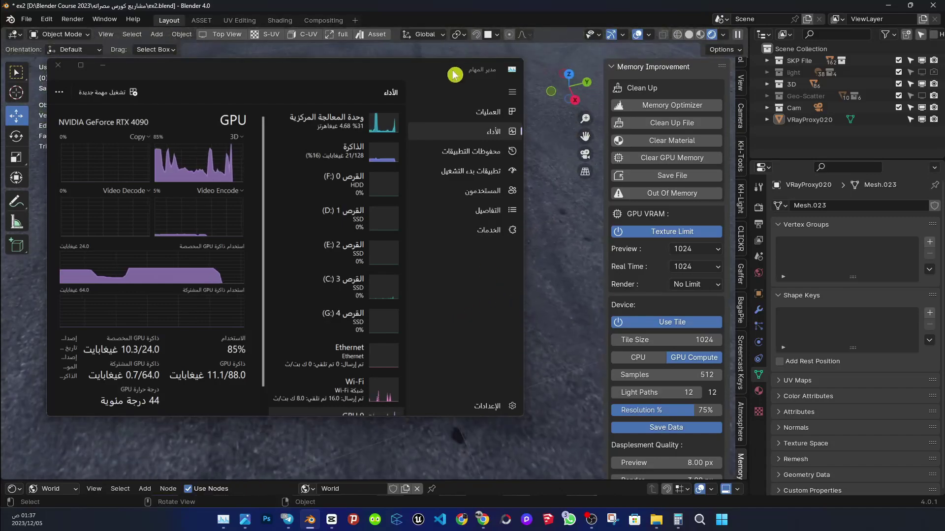
drag(457, 75, 205, 249)
mouse_move(388, 193)
middle_down()
mouse_move(445, 179)
mouse_move(502, 97)
mouse_move(482, 98)
mouse_move(494, 146)
mouse_move(514, 152)
mouse_move(468, 161)
mouse_move(428, 145)
mouse_move(367, 84)
middle_up()
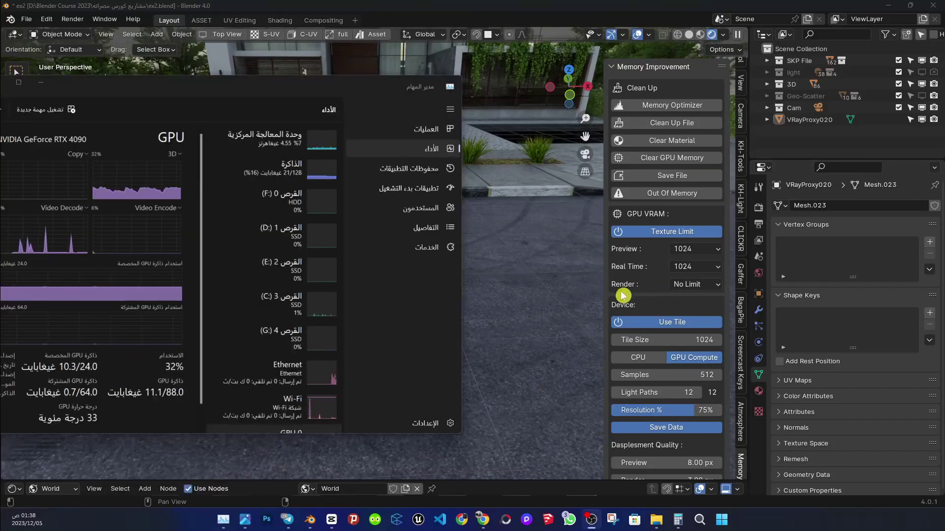
drag(274, 89, 361, 102)
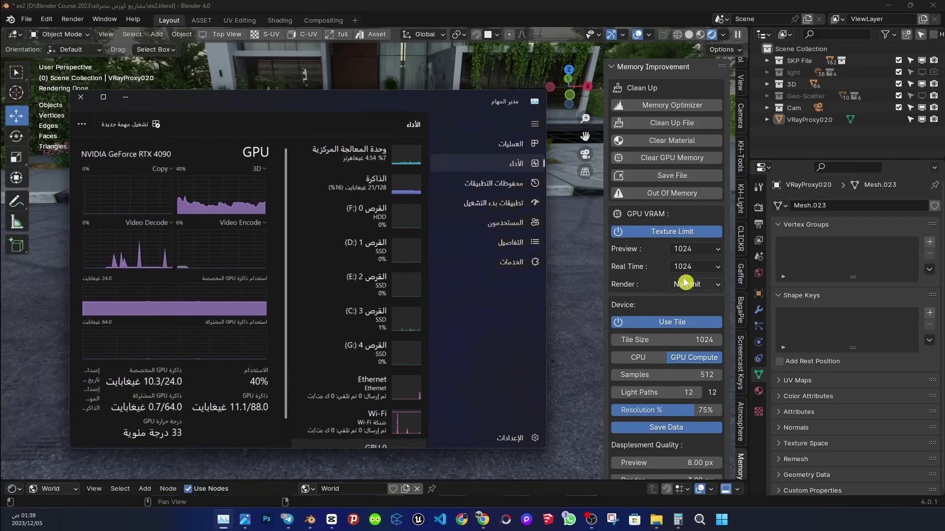
Switch the viewport to solid shading and cap the render texture limit at 2048.
click(689, 35)
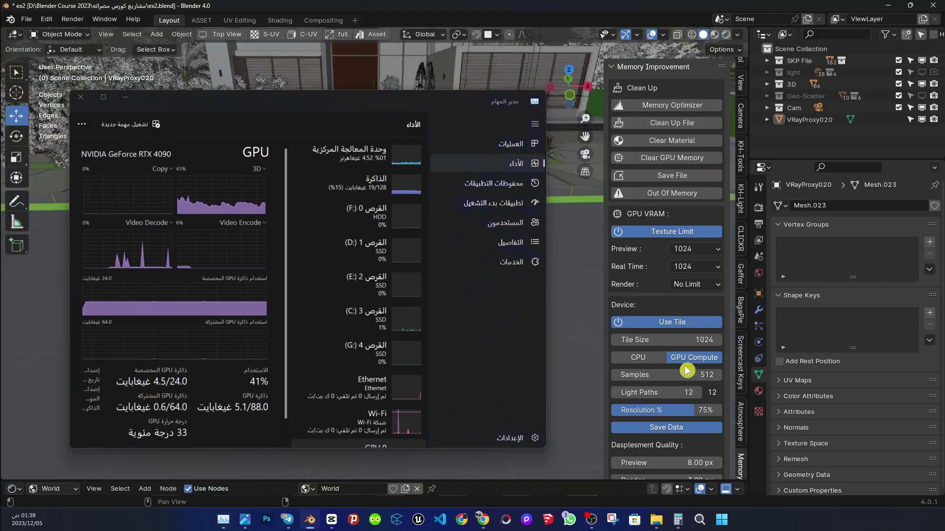
click(707, 284)
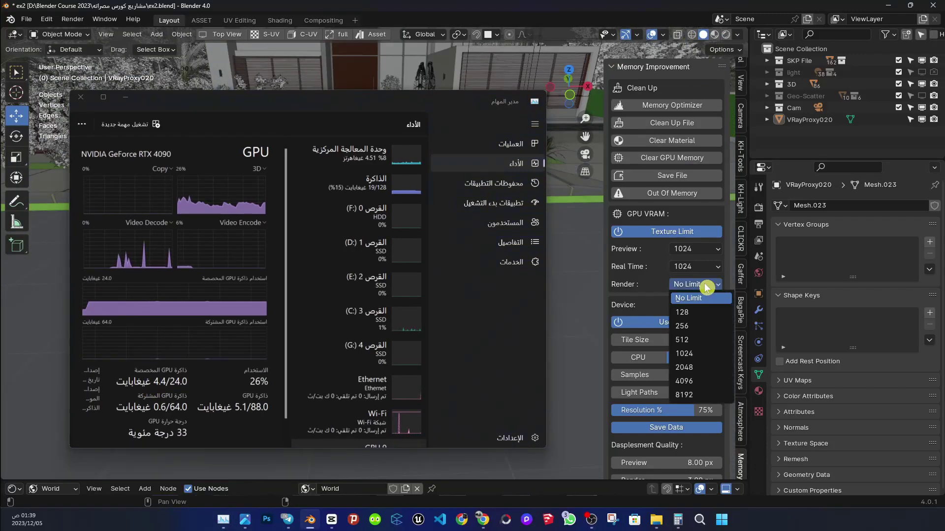
click(702, 383)
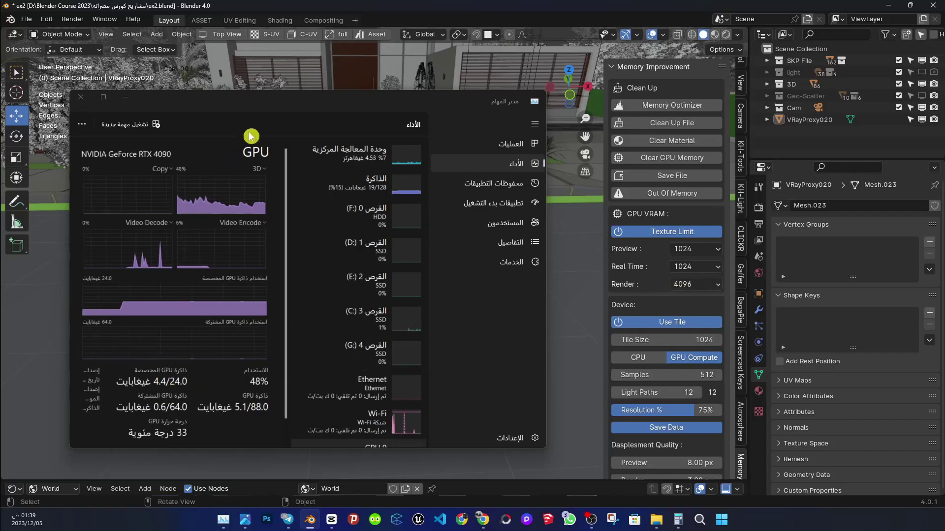
click(669, 287)
click(700, 370)
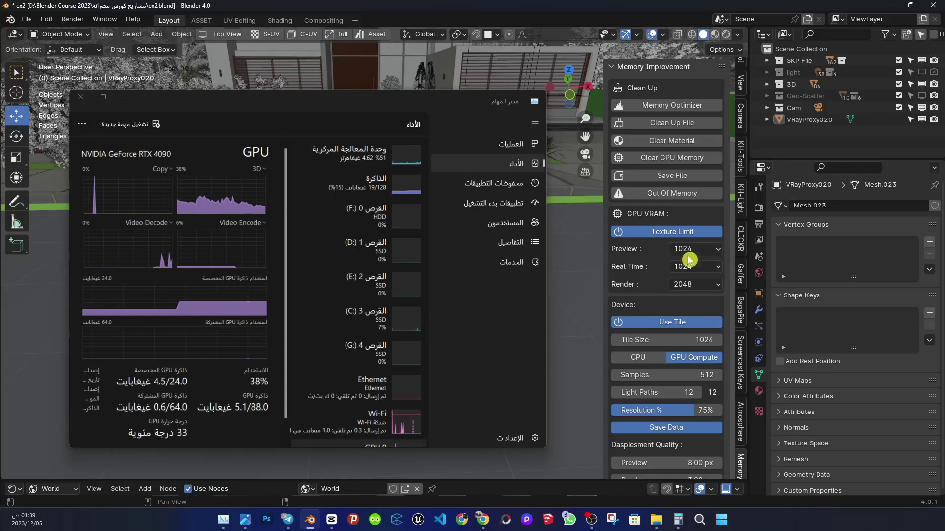
Switch to material preview shading, keep the preview texture limit at 1024, and move Task Manager aside.
click(715, 37)
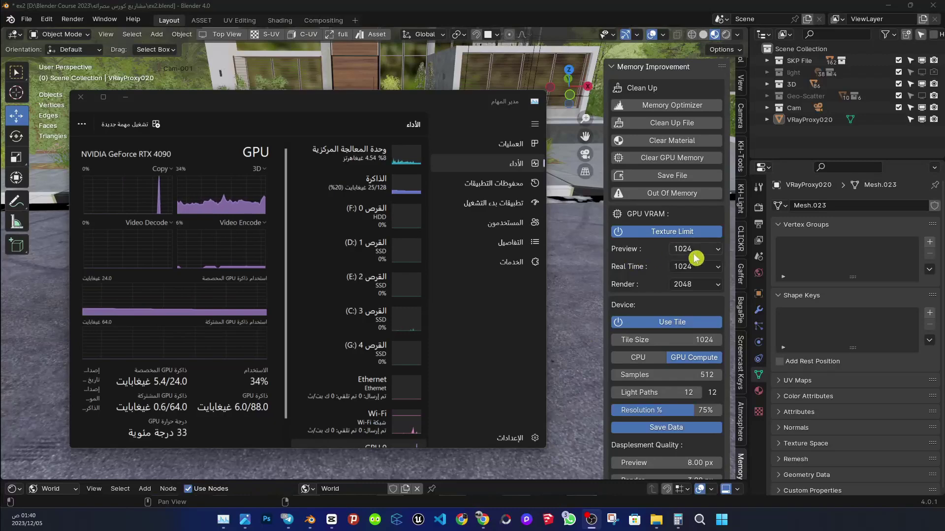
click(695, 249)
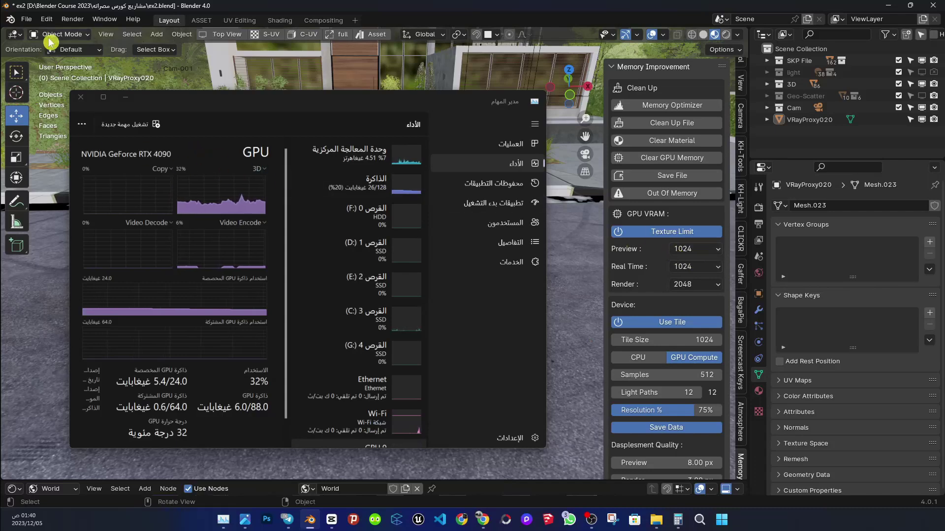
click(48, 22)
drag(172, 106, 281, 116)
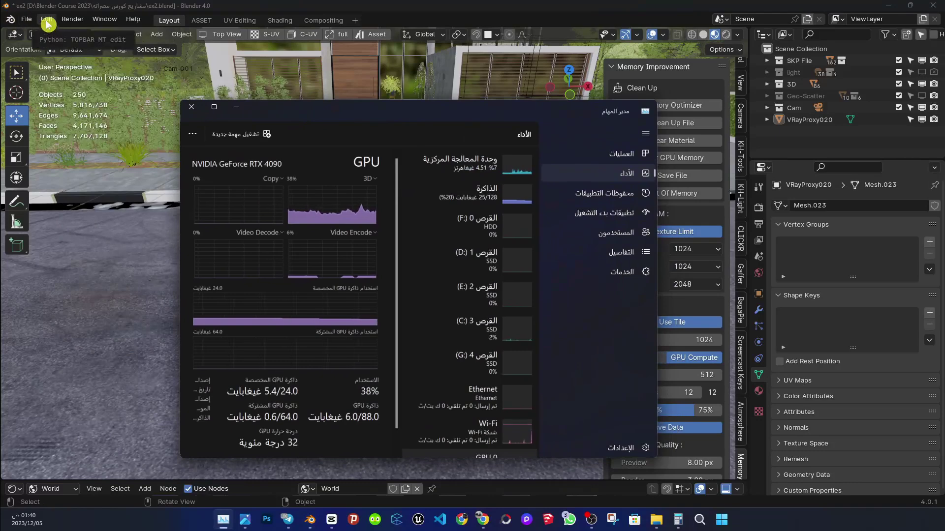
Open Blender's Preferences on the Add-ons list and browse the category filter.
click(48, 22)
click(59, 182)
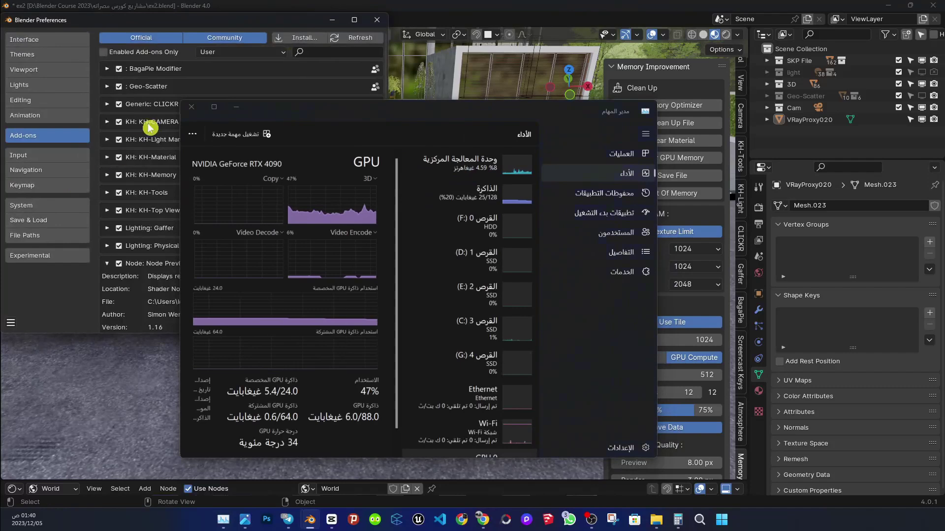
drag(282, 108, 495, 137)
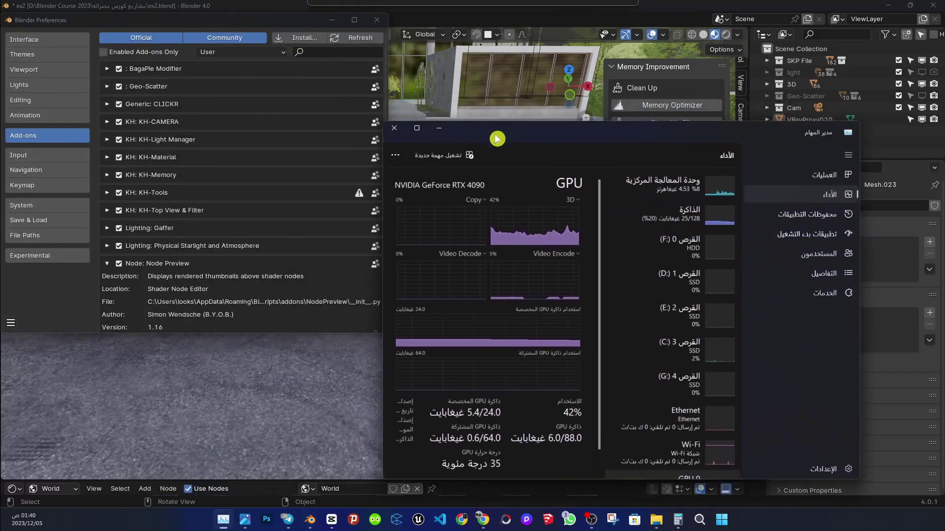
click(274, 51)
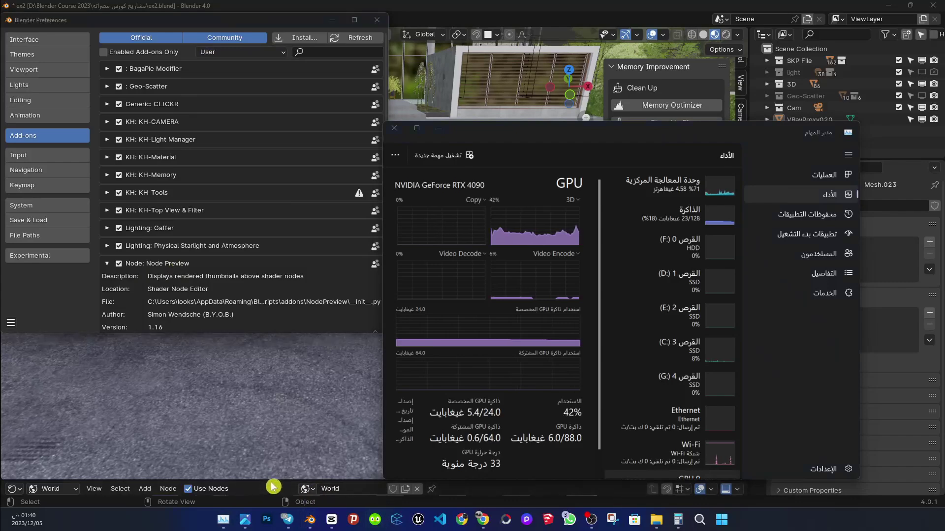
Resize the node editor area and minimize Task Manager to reveal the Memory panel.
drag(271, 480, 270, 284)
drag(534, 132, 711, 134)
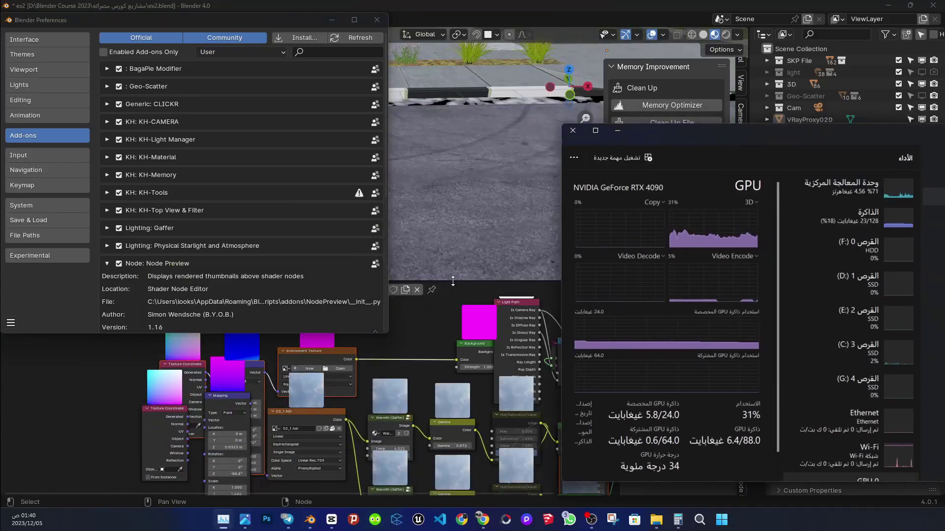
mouse_move(455, 285)
mouse_down()
mouse_move(428, 503)
mouse_move(395, 517)
mouse_up()
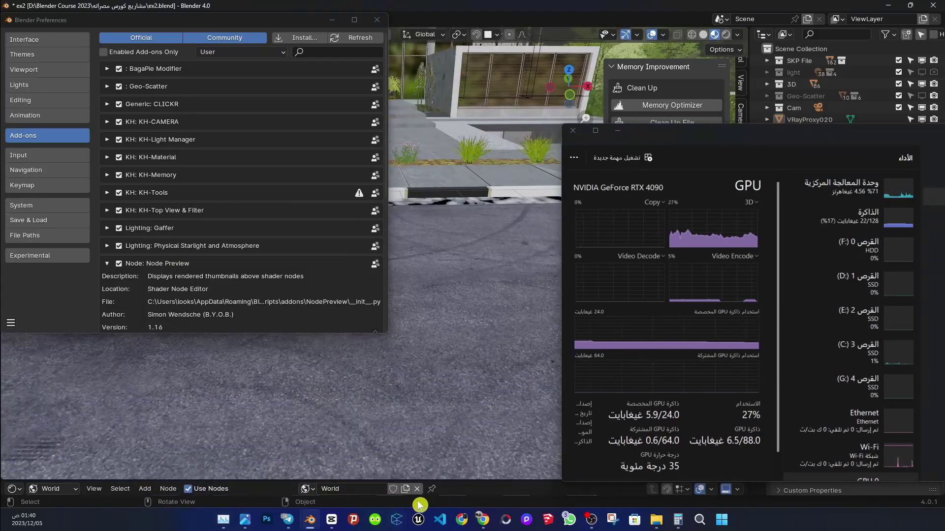
click(281, 333)
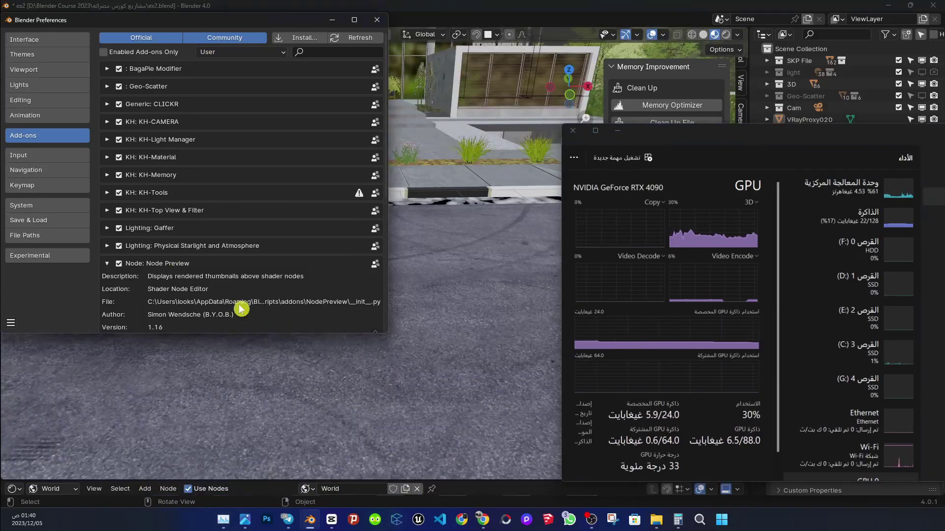
click(618, 131)
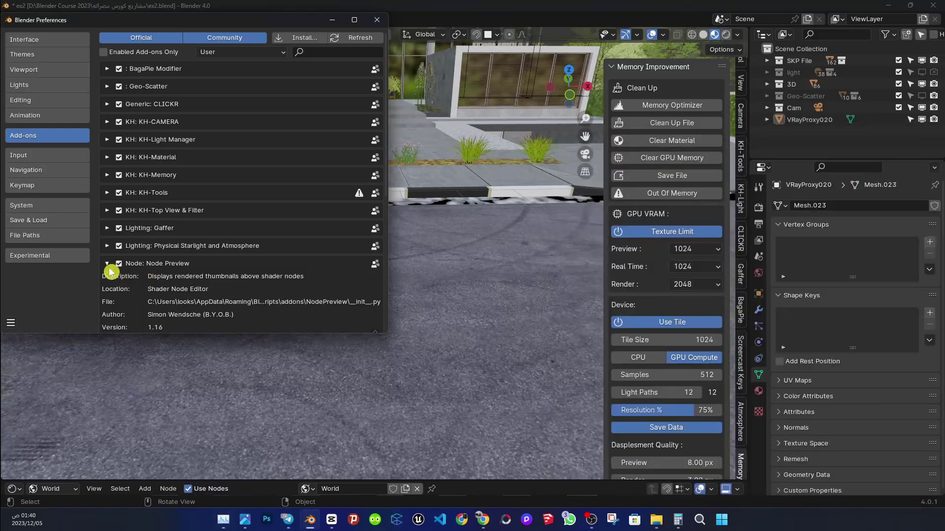
click(699, 256)
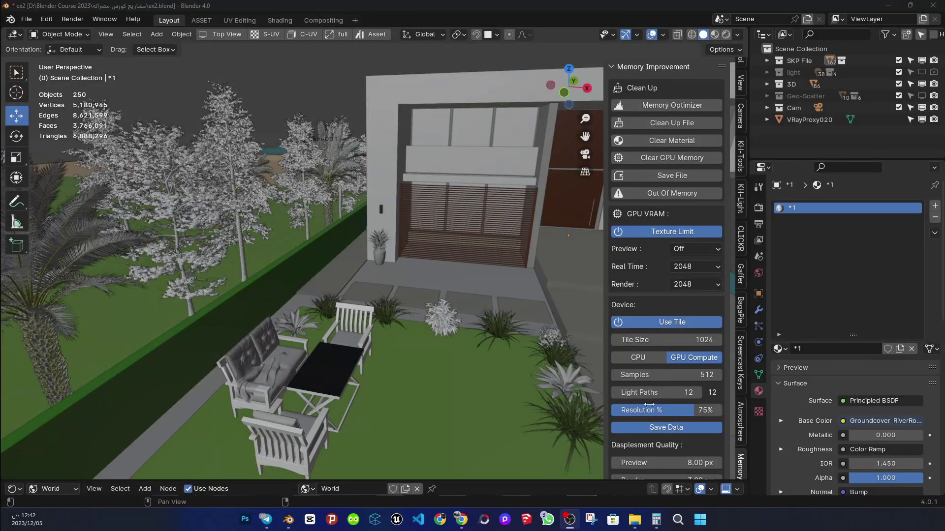
scroll(666, 126, down, 2)
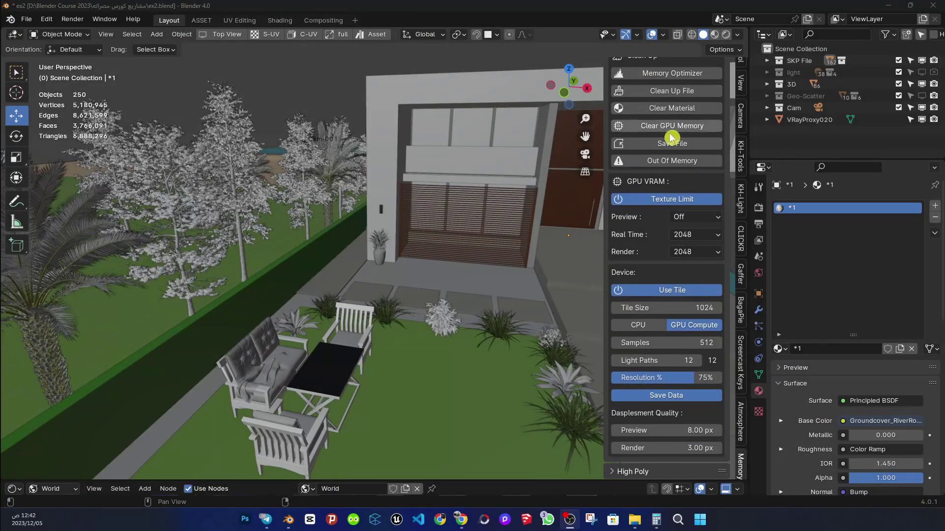
scroll(638, 472, down, 10)
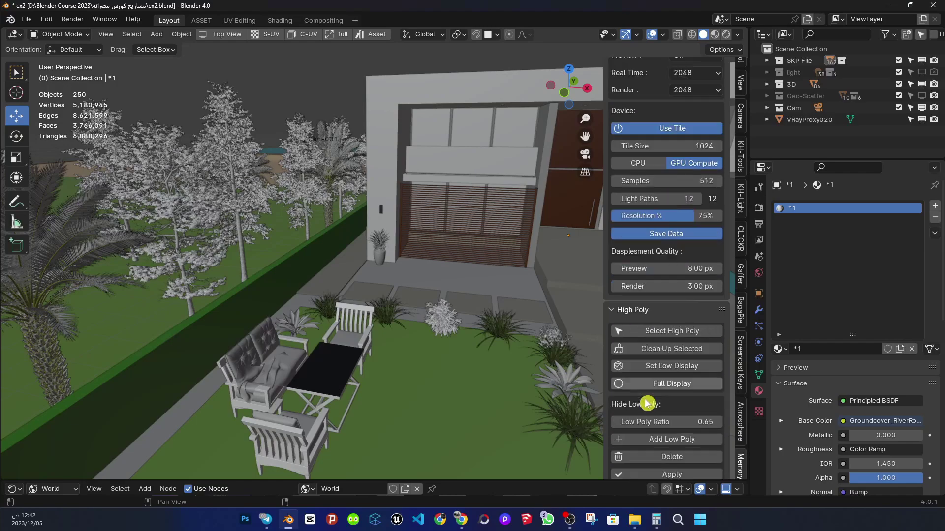
mouse_move(375, 337)
middle_down()
mouse_move(329, 367)
mouse_move(343, 335)
middle_up()
scroll(374, 318, down, 4)
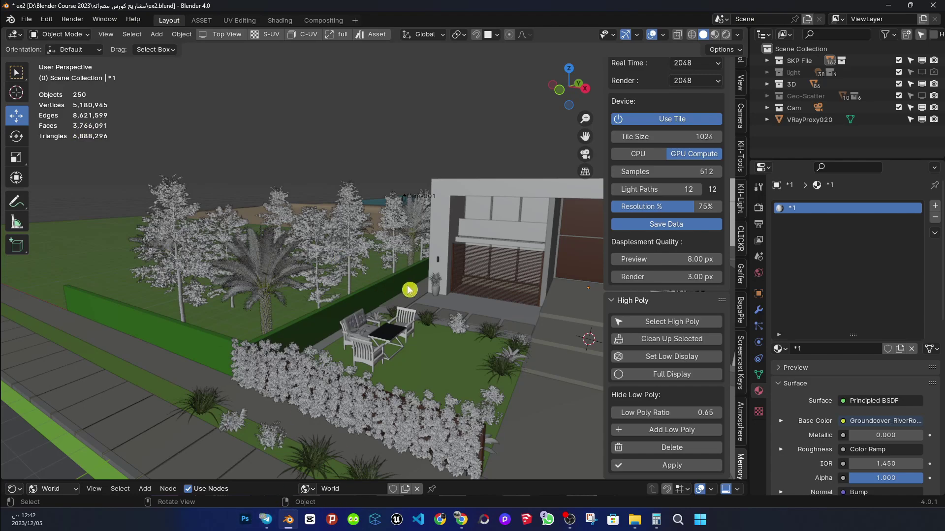
middle_drag(409, 289, 425, 296)
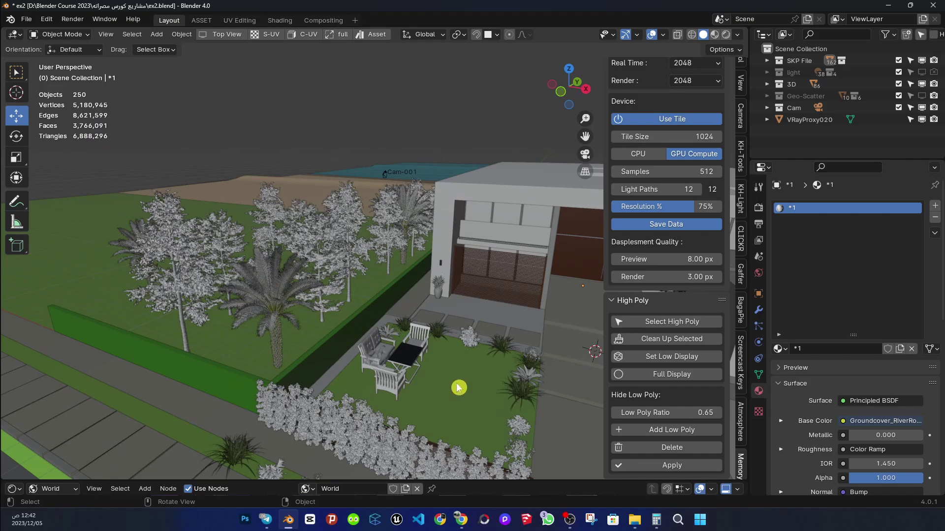
shift+middle_drag(456, 386, 445, 385)
scroll(675, 89, up, 5)
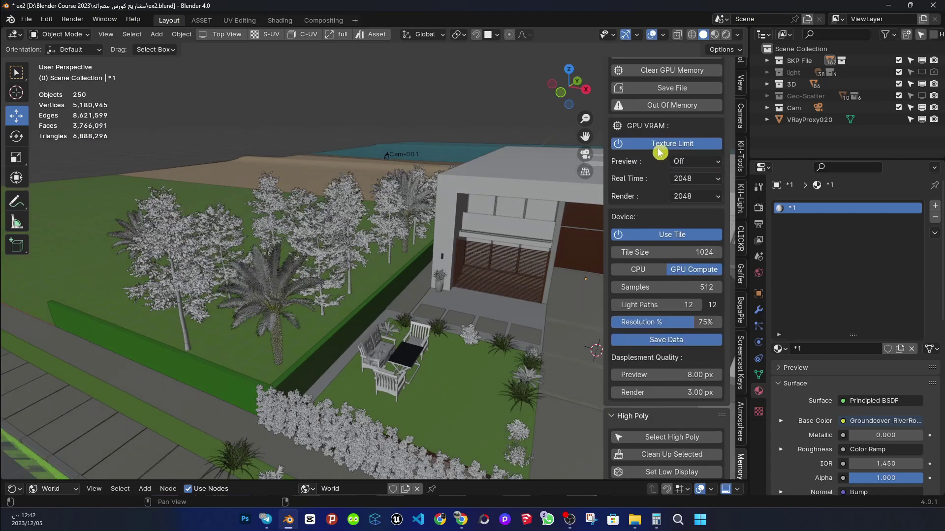
scroll(661, 127, up, 5)
click(657, 68)
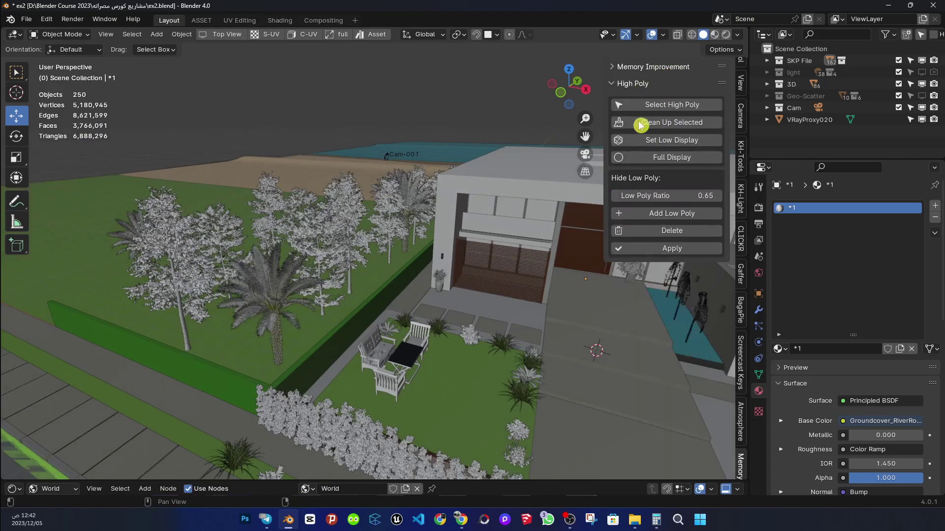
mouse_move(586, 359)
middle_down()
mouse_move(534, 335)
mouse_move(418, 326)
middle_up()
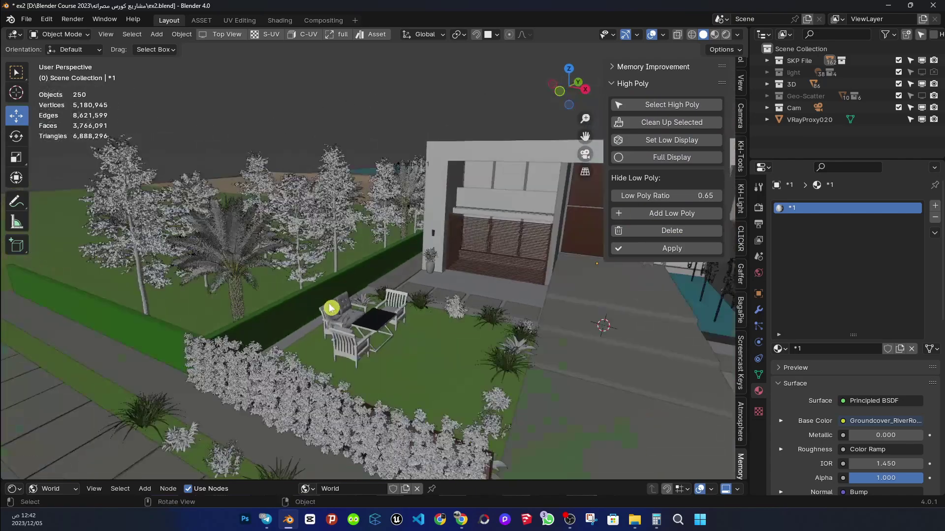
scroll(459, 177, down, 4)
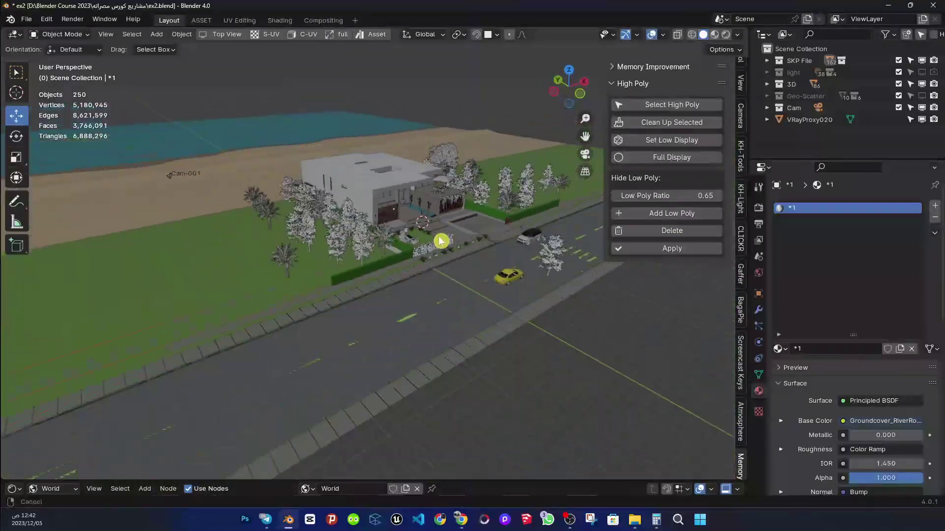
scroll(442, 238, down, 3)
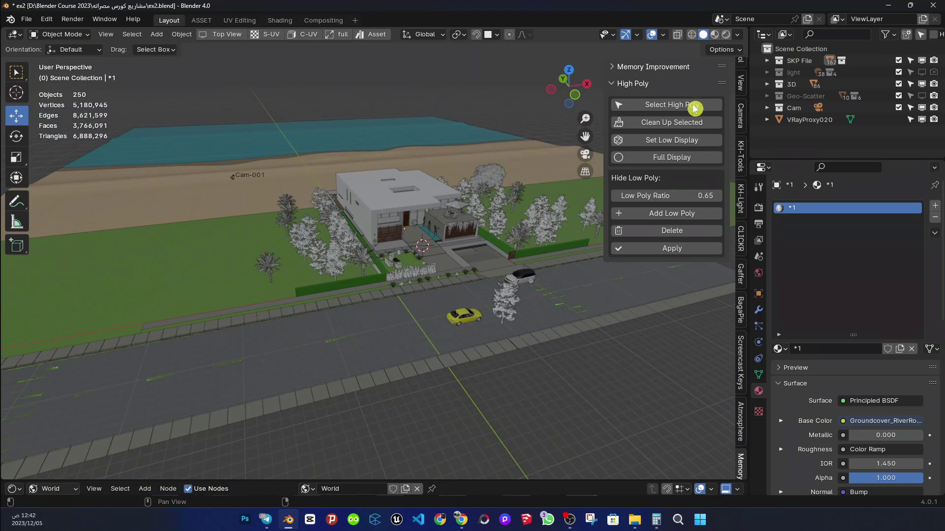
Use Select High Poly with a 100000 faces count to select the 49 heavy objects.
click(664, 107)
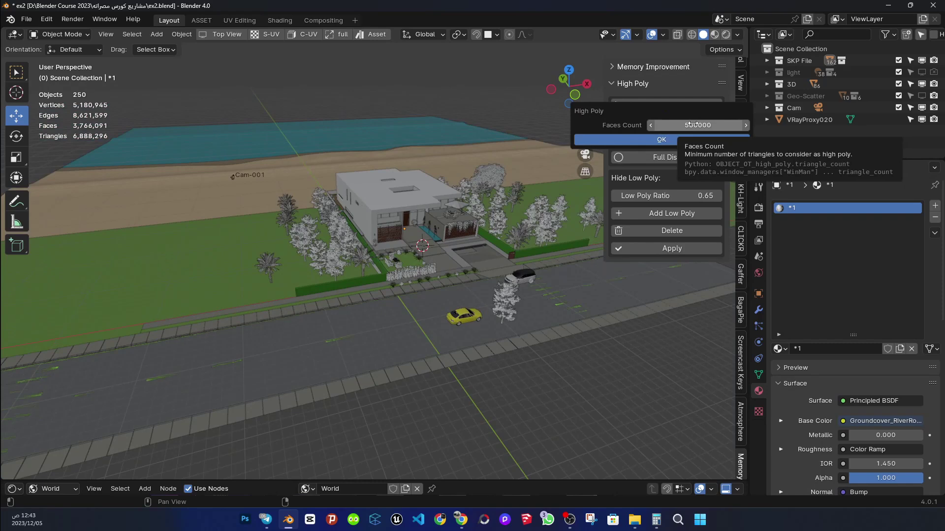
click(694, 124)
text(100000)
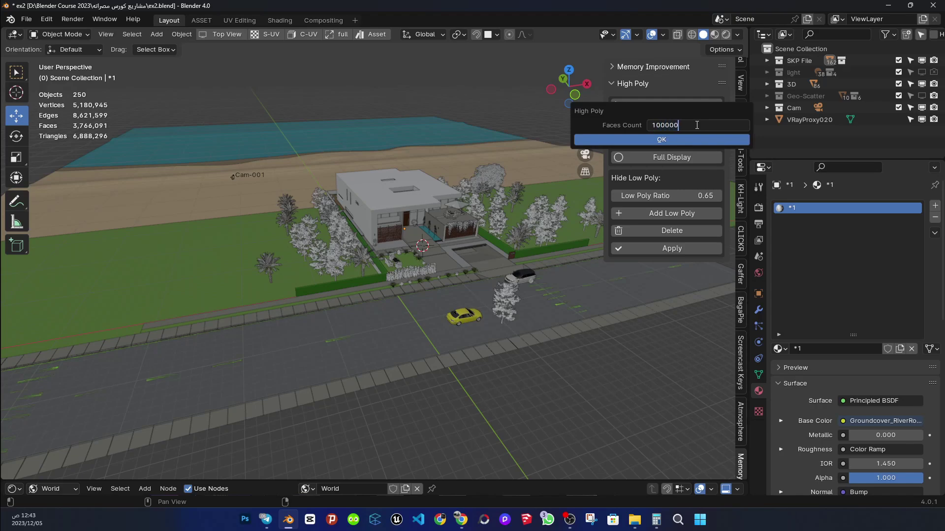
click(696, 139)
mouse_move(456, 244)
middle_down()
mouse_move(527, 278)
mouse_move(449, 228)
mouse_move(424, 295)
mouse_move(565, 266)
mouse_move(500, 330)
middle_up()
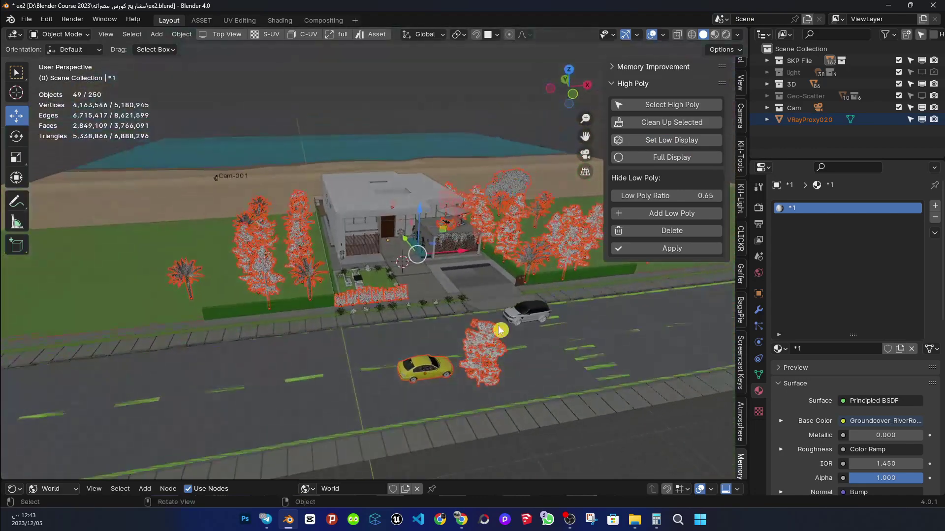
Select High Poly at 500000 faces, frame the single tree, then deselect everything.
click(671, 105)
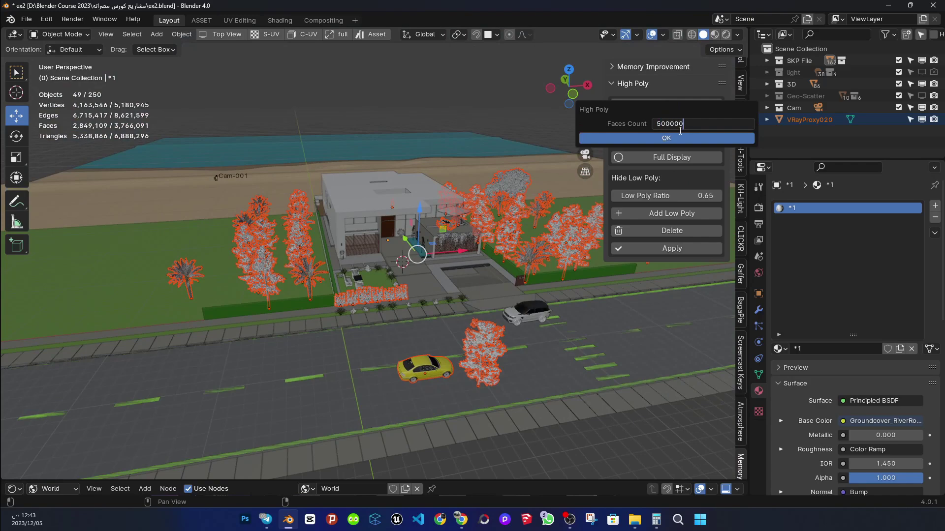
click(677, 137)
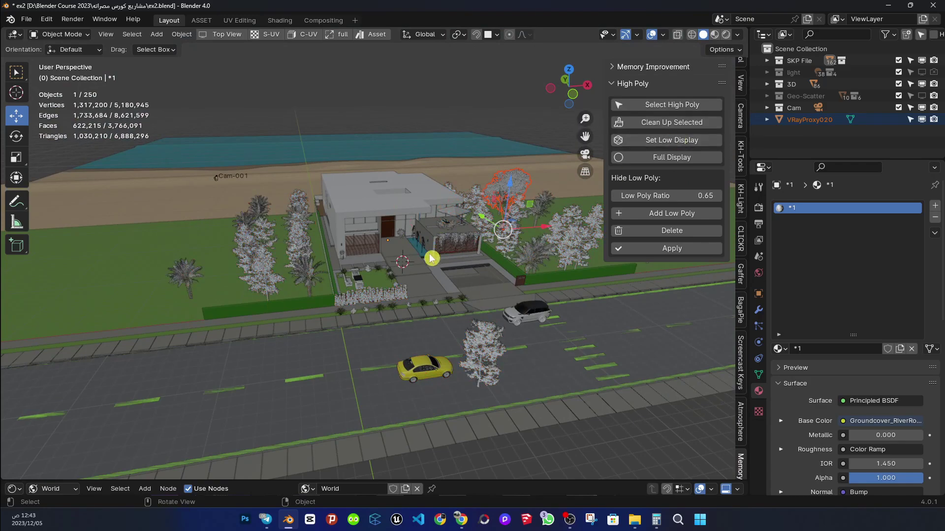
key(KP_Decimal)
mouse_move(507, 169)
middle_down()
mouse_move(454, 241)
mouse_move(397, 267)
middle_up()
scroll(464, 240, down, 3)
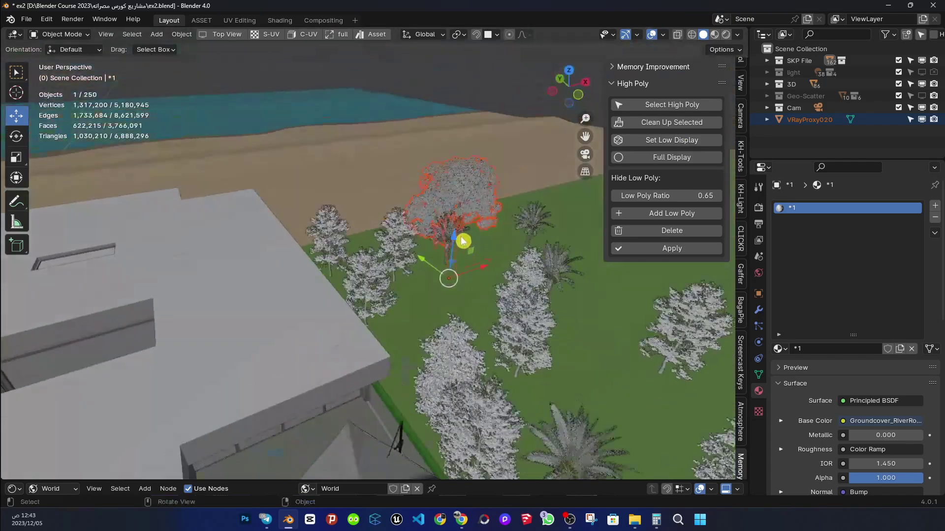
scroll(462, 258, down, 5)
scroll(452, 308, up, 3)
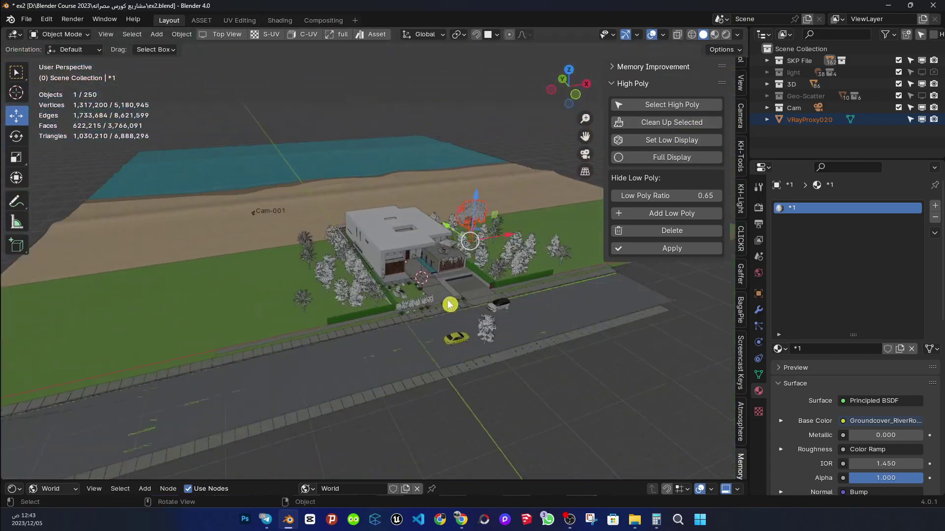
scroll(462, 289, up, 4)
mouse_move(462, 289)
middle_down()
mouse_move(435, 292)
mouse_move(483, 195)
middle_up()
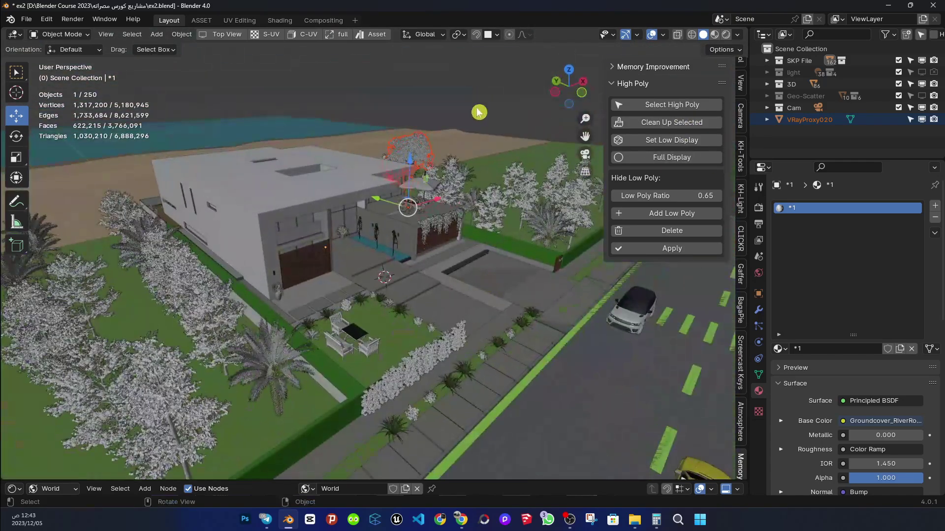
key(alt+a)
mouse_move(481, 108)
middle_down()
mouse_move(439, 291)
mouse_move(521, 230)
middle_up()
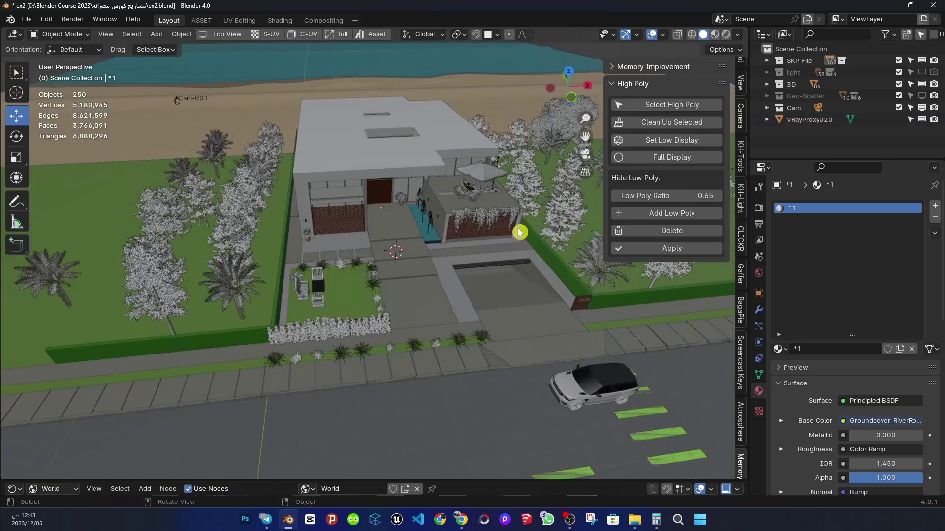
Select High Poly again with a 100000 faces count to pick the 49 objects.
click(684, 105)
click(697, 123)
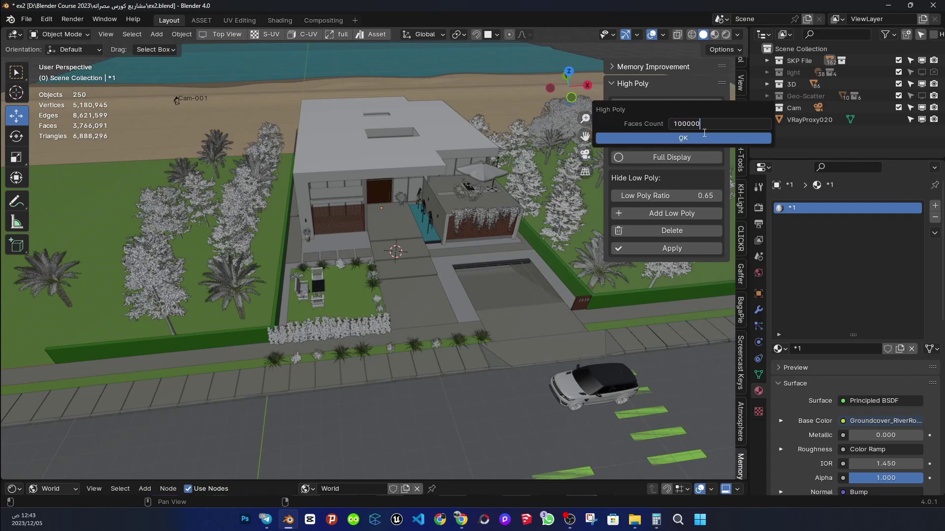
click(704, 136)
middle_drag(376, 301, 452, 247)
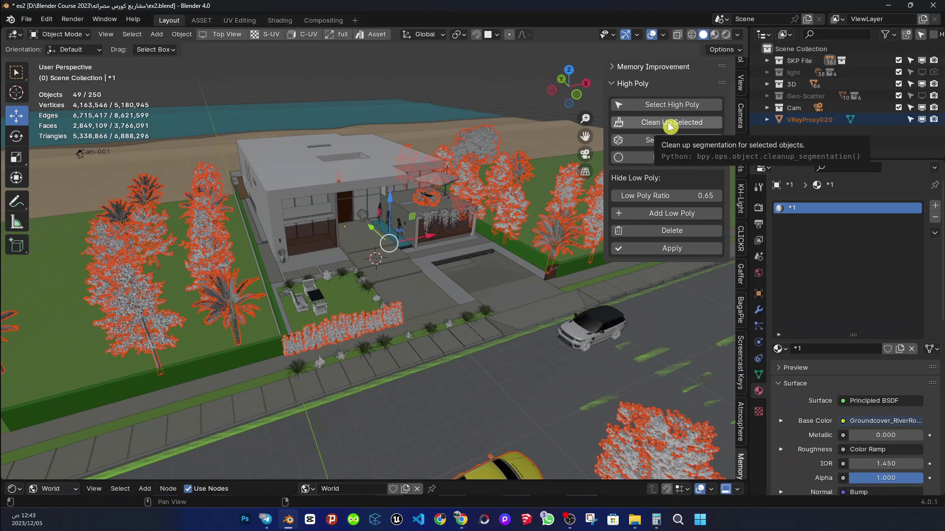
middle_drag(499, 284, 429, 308)
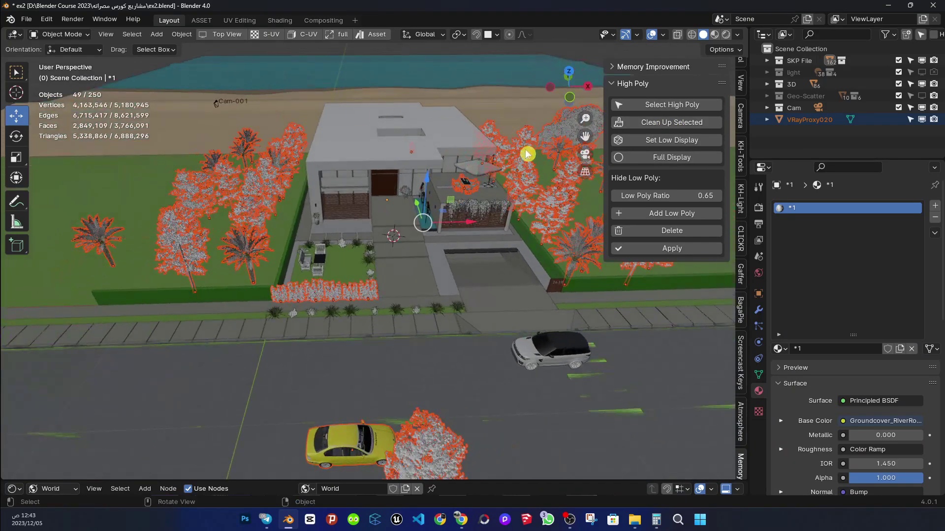
middle_drag(407, 264, 436, 243)
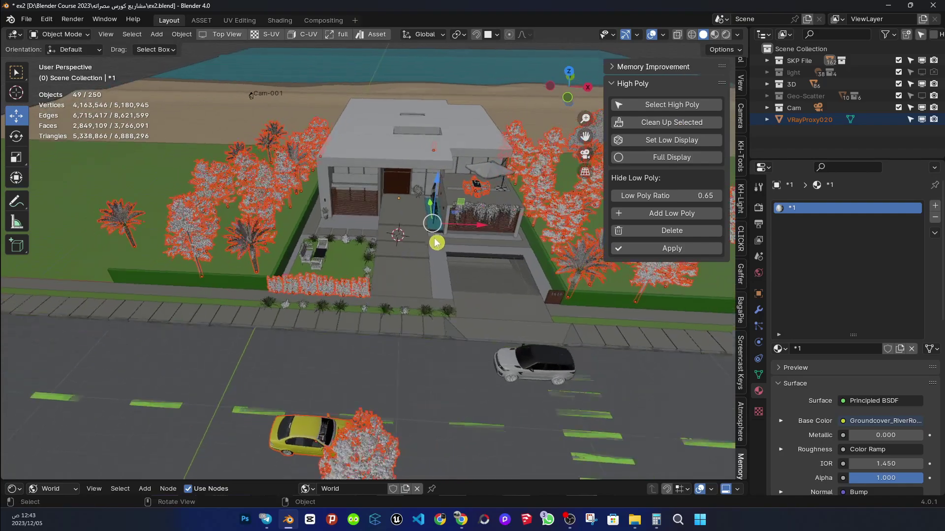
Zoom into the garden and select the paved ground object beside the grass plants.
scroll(337, 249, up, 5)
scroll(312, 226, up, 3)
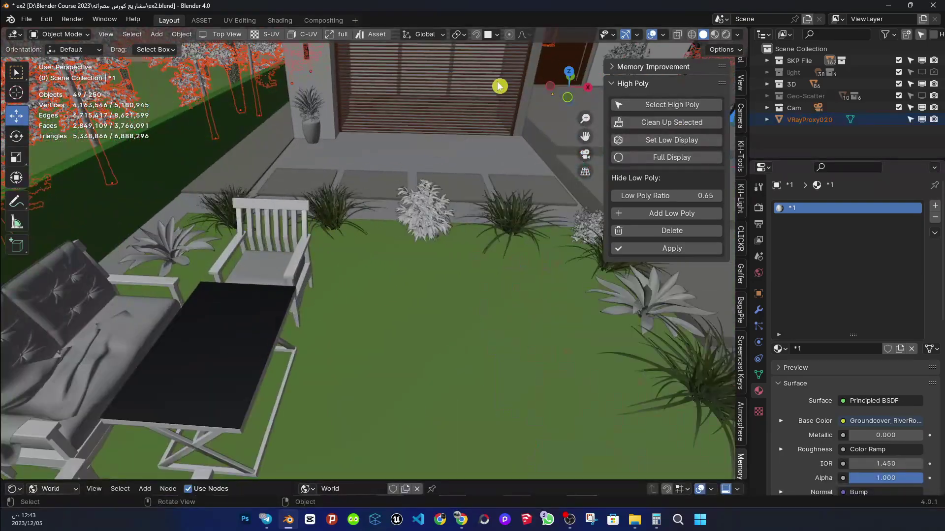
scroll(396, 192, down, 1)
click(373, 241)
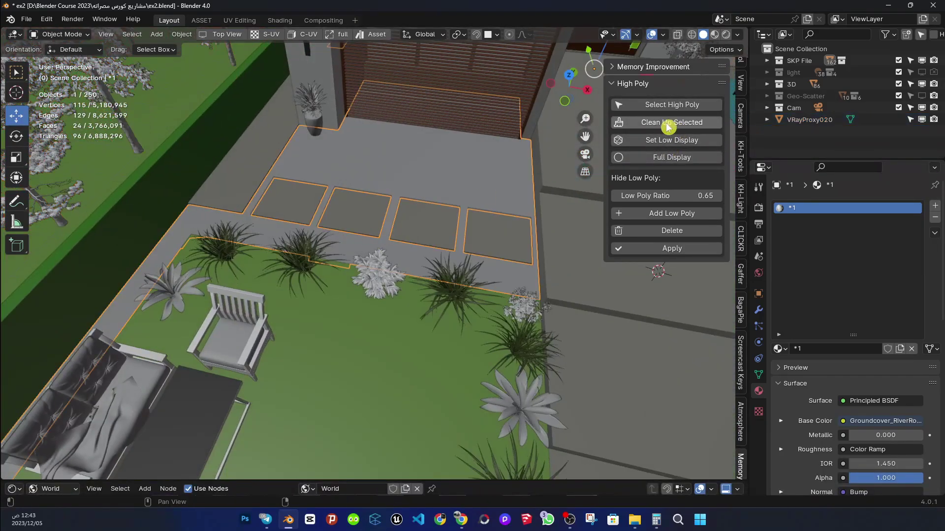
scroll(320, 256, down, 1)
scroll(305, 246, up, 2)
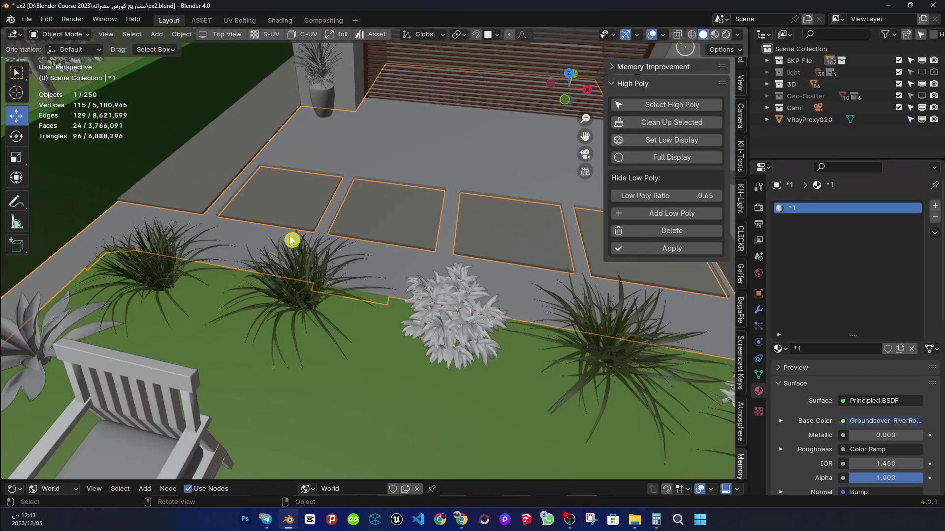
scroll(295, 239, up, 3)
scroll(167, 273, up, 2)
scroll(177, 290, down, 3)
scroll(133, 296, up, 1)
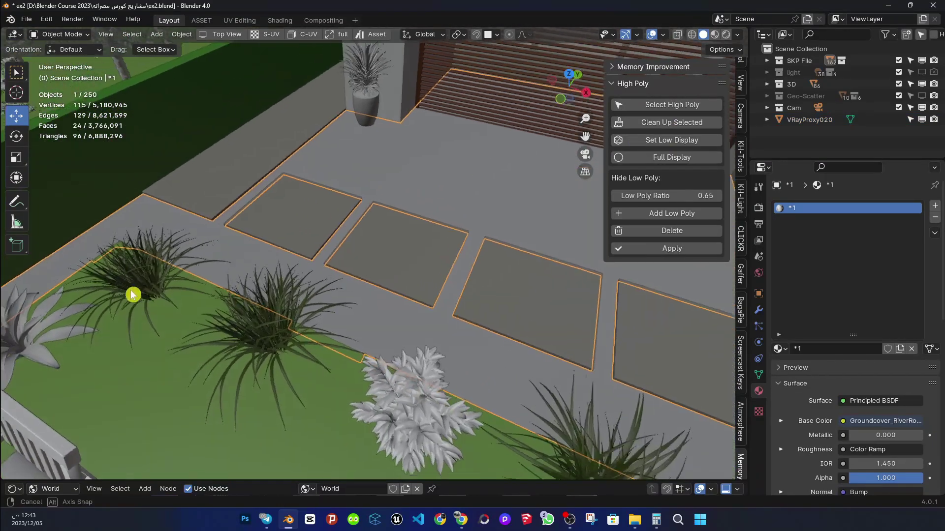
scroll(126, 295, up, 3)
scroll(169, 281, up, 2)
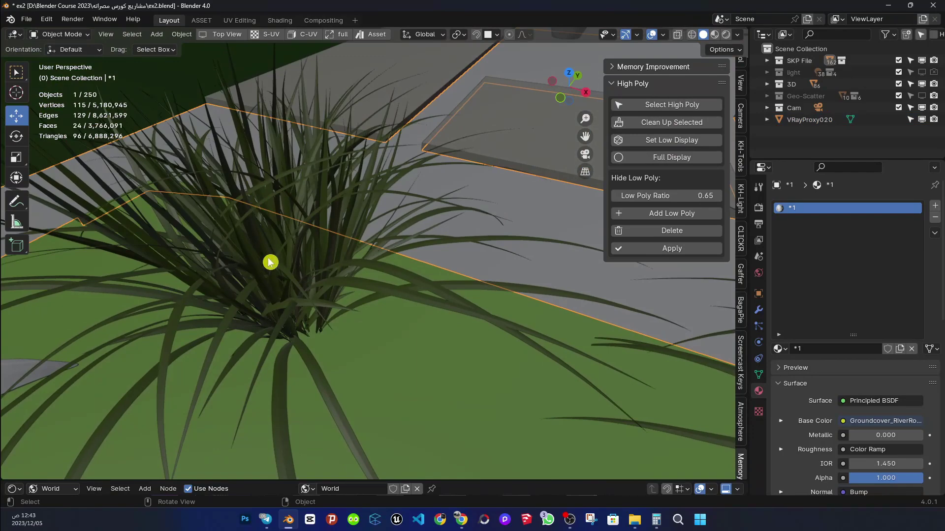
Turn on the wireframe overlay and select the grass clump.
click(664, 35)
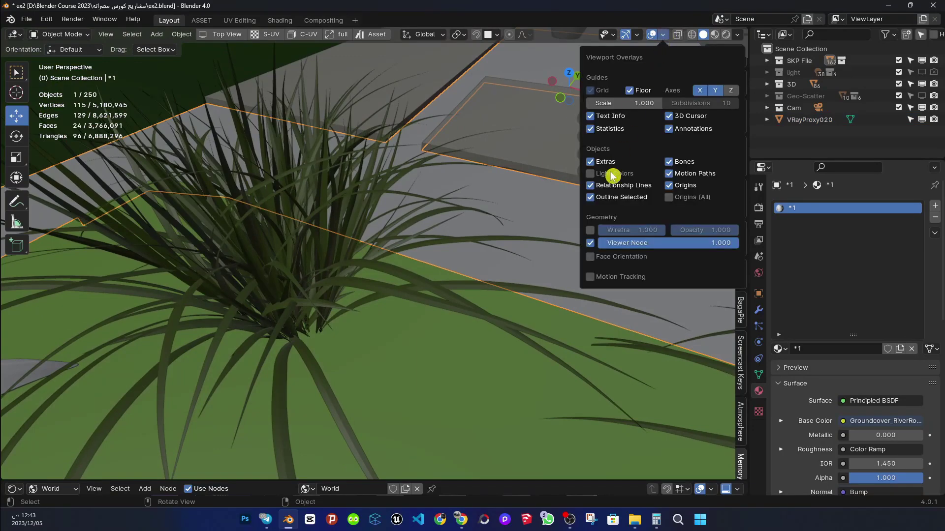
click(590, 230)
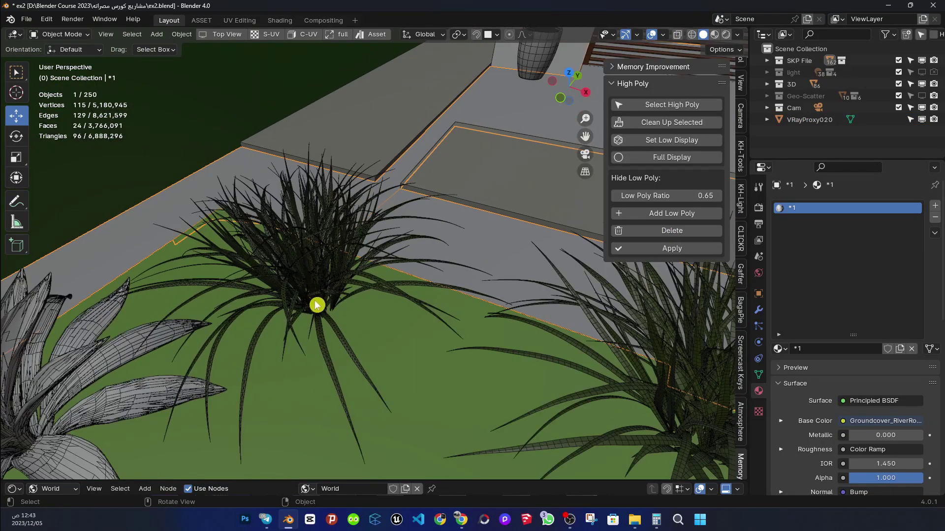
mouse_move(316, 302)
middle_down()
mouse_move(367, 323)
mouse_move(435, 331)
mouse_move(359, 343)
mouse_move(292, 327)
middle_up()
click(291, 327)
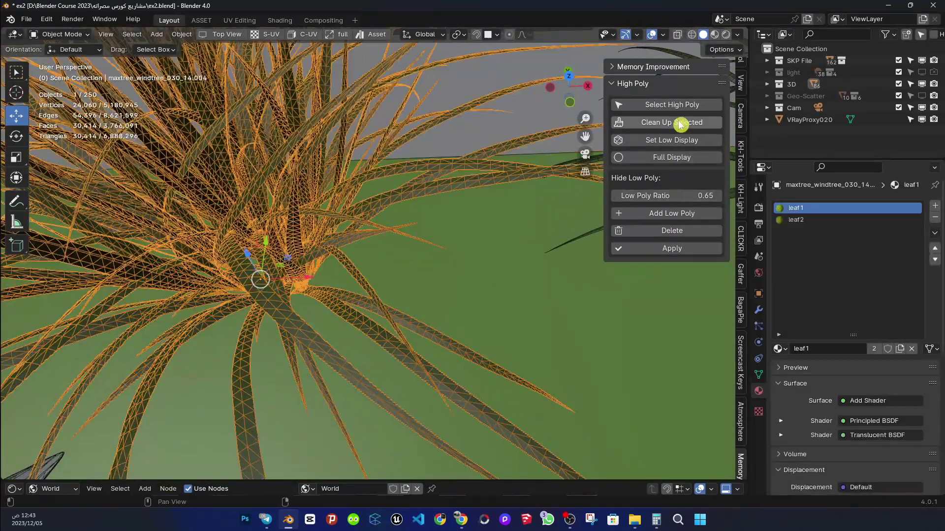
Zoom in on the grass clump and clean up its mesh segmentation.
mouse_move(422, 270)
middle_down()
mouse_move(369, 327)
mouse_move(333, 328)
middle_up()
scroll(332, 329, up, 4)
scroll(344, 268, down, 2)
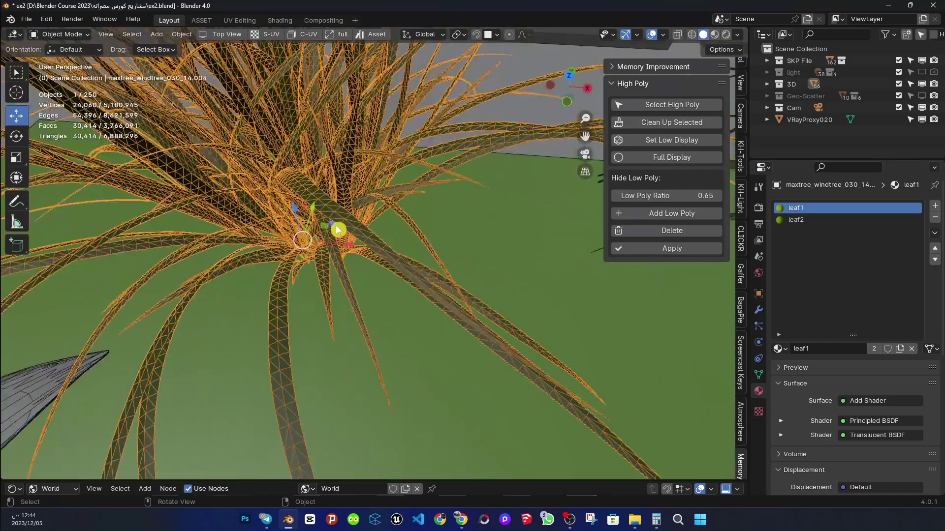
scroll(551, 268, down, 2)
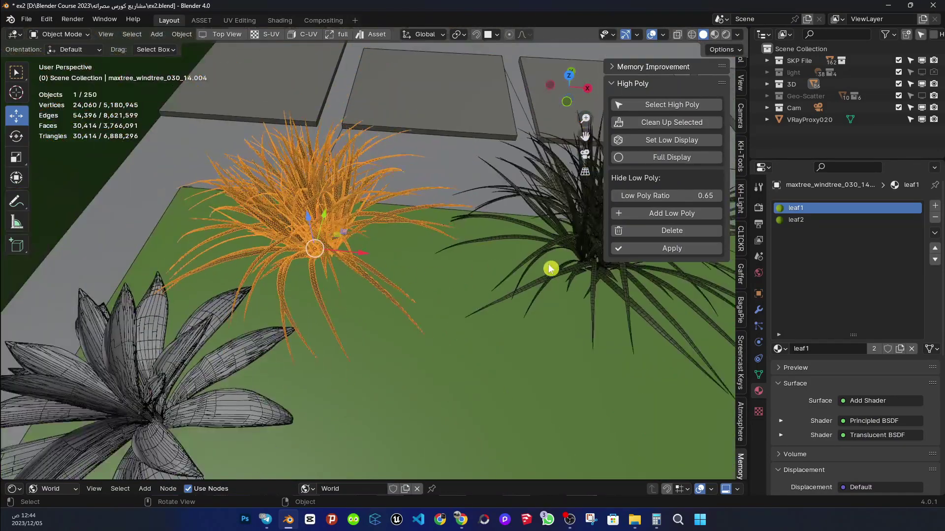
scroll(566, 266, up, 3)
scroll(556, 256, up, 3)
scroll(553, 254, up, 2)
scroll(553, 254, down, 5)
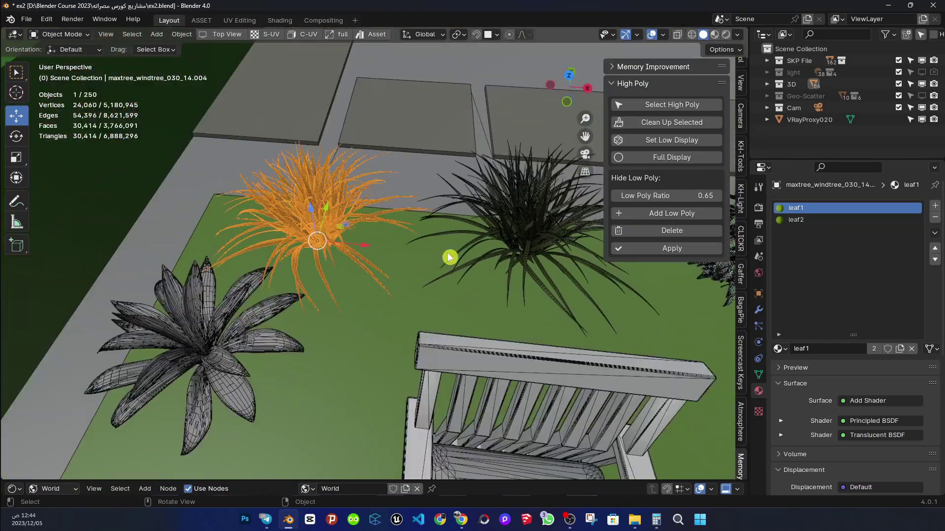
scroll(331, 205, up, 3)
scroll(312, 211, up, 2)
scroll(312, 211, up, 1)
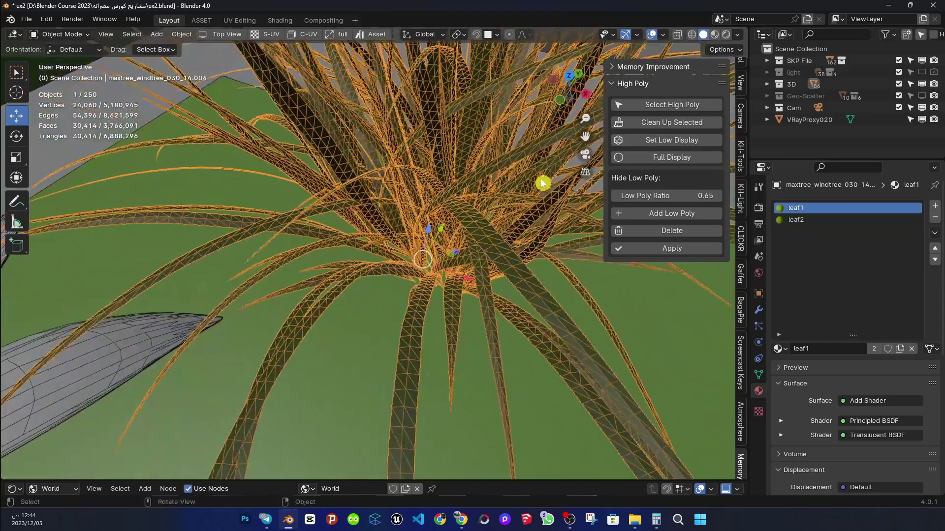
click(669, 127)
Reselect the grass plant and isolate it in Local View.
mouse_move(337, 370)
middle_down()
mouse_move(432, 372)
mouse_move(259, 300)
middle_up()
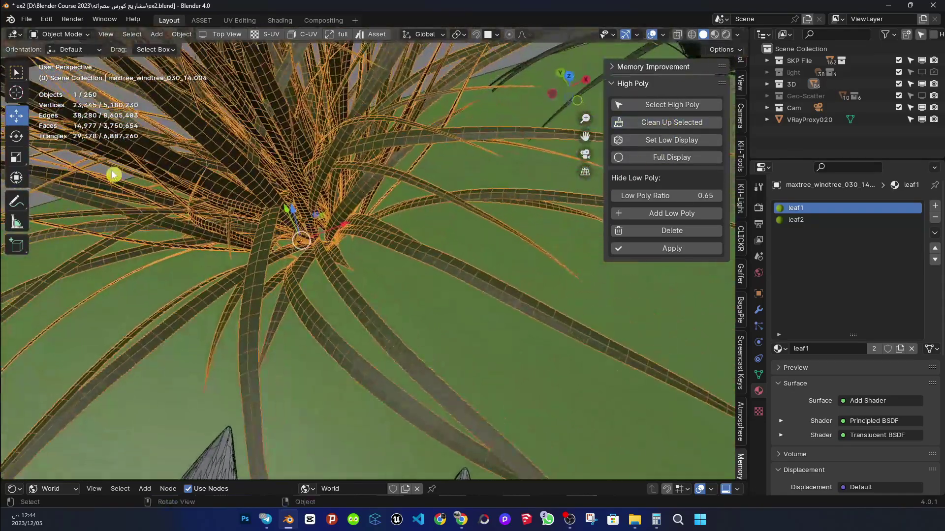
click(441, 253)
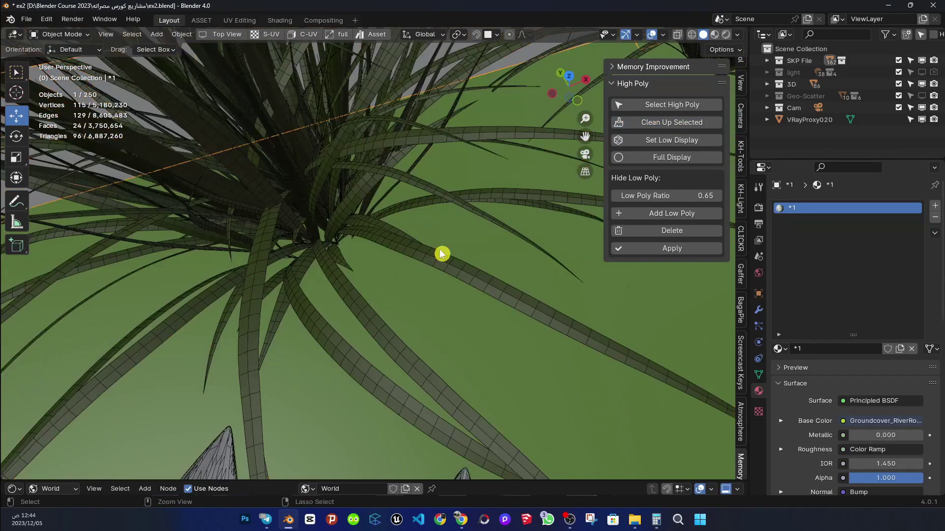
click(441, 254)
key(KP_Divide)
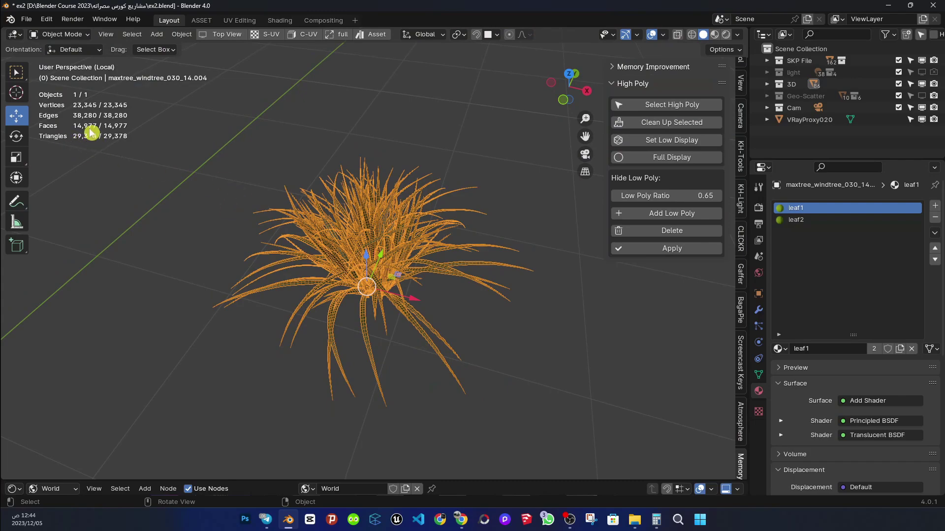
scroll(407, 341, up, 5)
scroll(344, 308, up, 2)
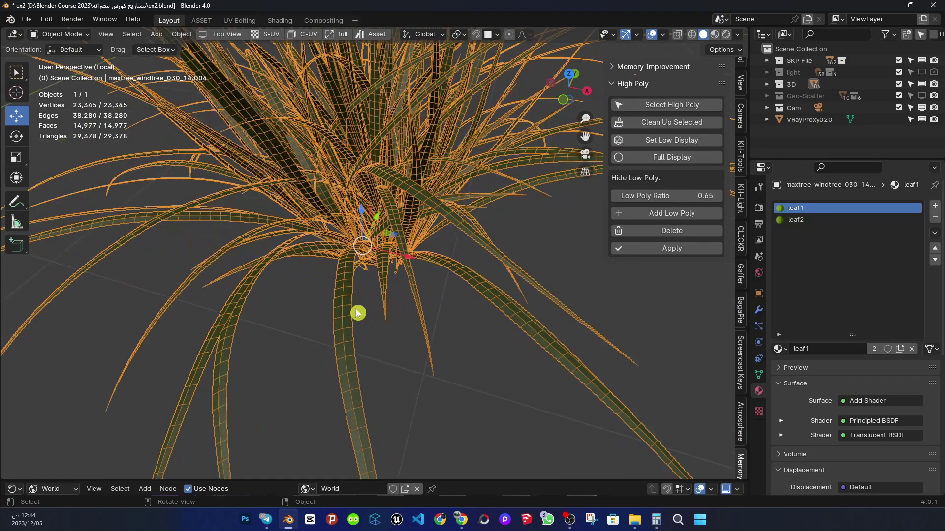
scroll(350, 285, up, 2)
scroll(344, 310, up, 2)
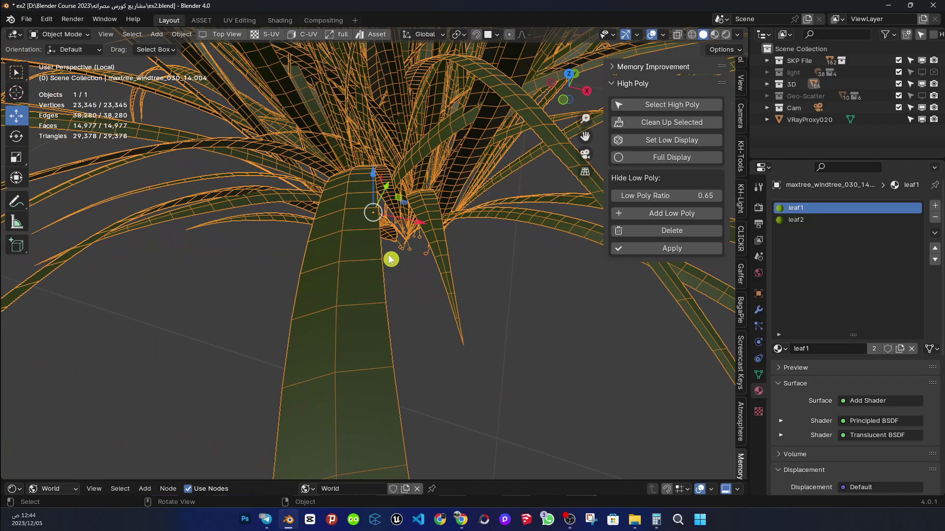
Exit Local View and zoom out to show the house and street.
key(KP_Divide)
scroll(389, 253, down, 3)
scroll(396, 261, down, 2)
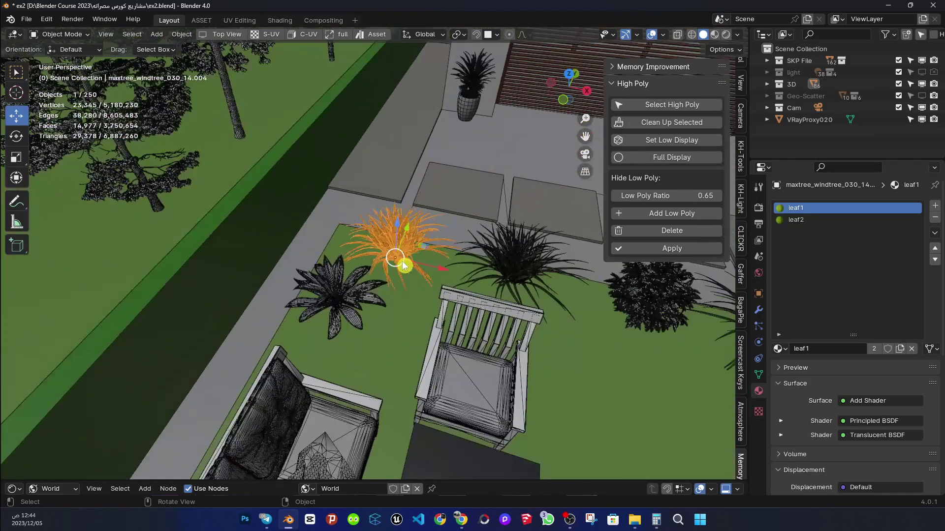
scroll(403, 266, down, 3)
scroll(393, 273, down, 3)
middle_drag(379, 276, 494, 192)
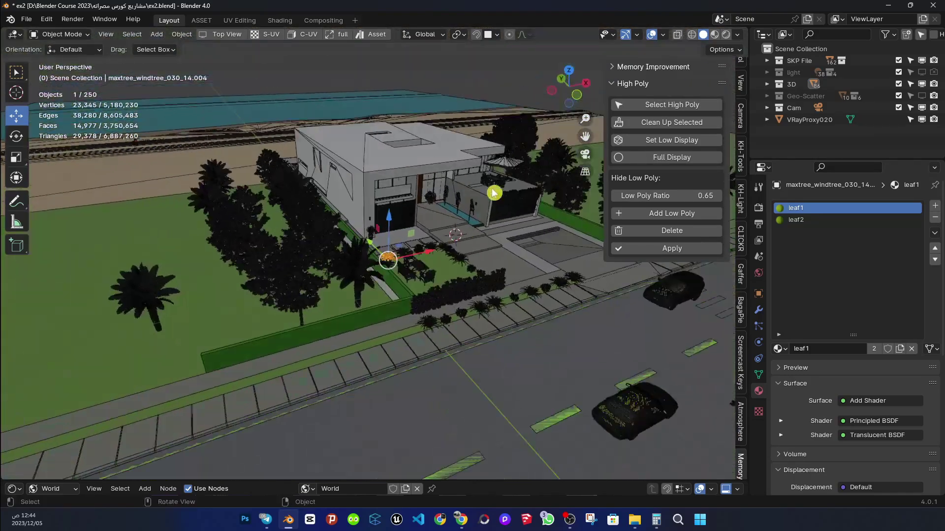
scroll(416, 199, up, 2)
scroll(419, 211, up, 2)
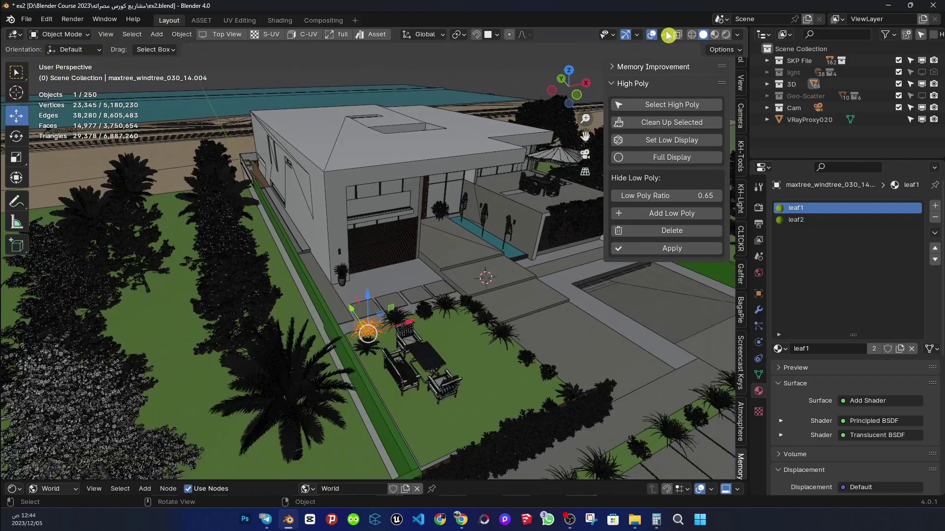
Turn off the wireframe overlay.
click(665, 34)
click(589, 231)
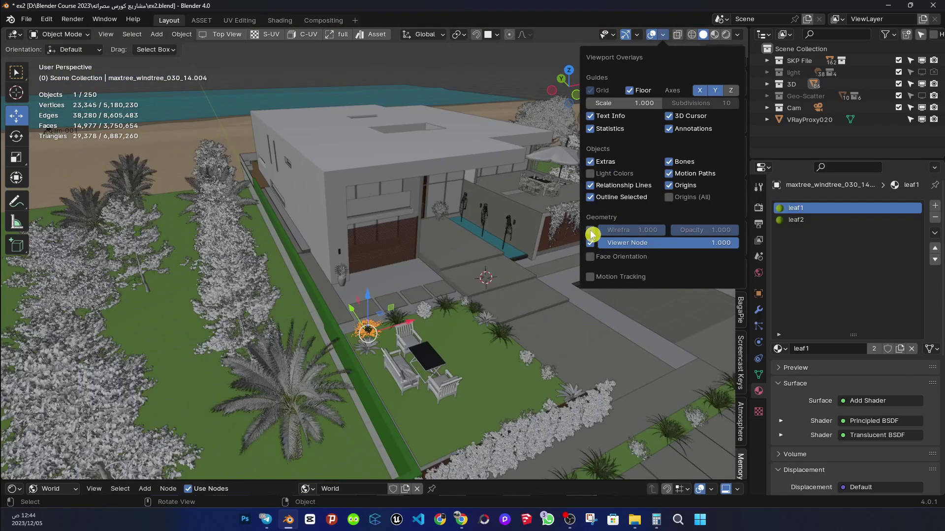
scroll(447, 259, down, 4)
scroll(449, 116, down, 2)
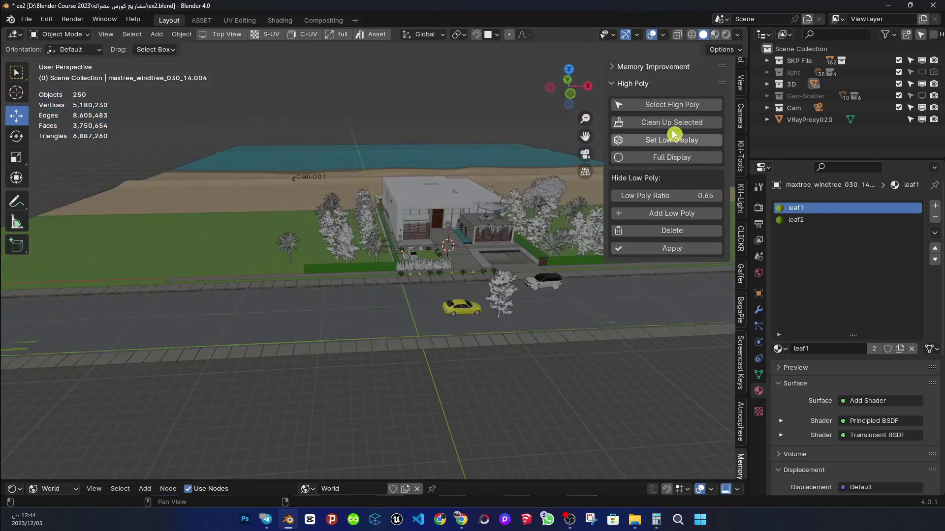
Select all objects over 100000 faces and switch them to box display with Set Low Display.
click(671, 105)
click(666, 138)
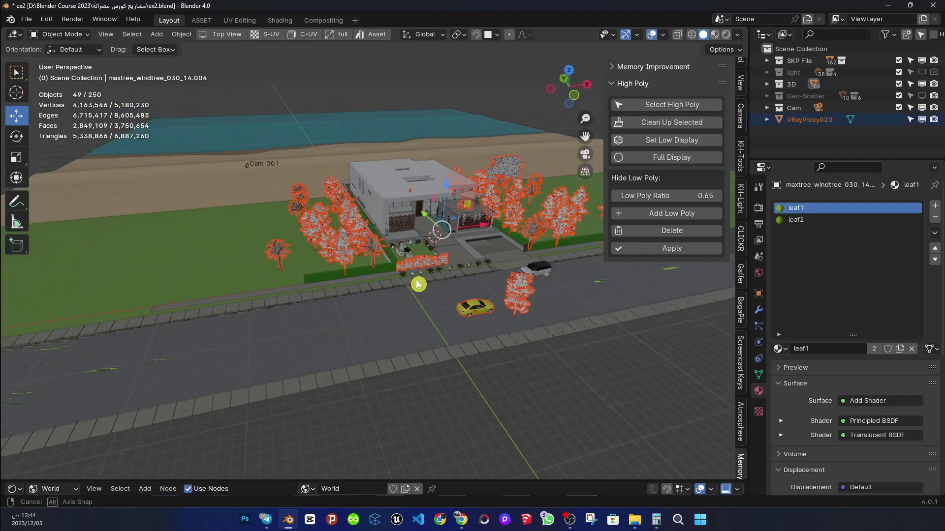
click(660, 141)
mouse_move(453, 238)
middle_down()
mouse_move(492, 246)
mouse_move(468, 225)
middle_up()
scroll(468, 225, up, 3)
scroll(432, 236, up, 3)
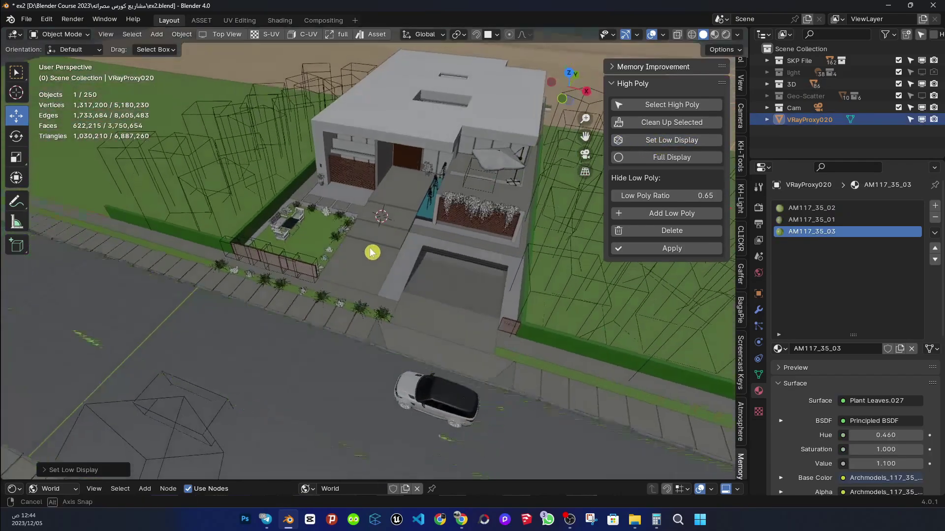
scroll(374, 254, down, 4)
Select the ivy on the slatted wall and switch it to box display.
mouse_move(379, 256)
middle_down()
mouse_move(464, 205)
mouse_move(525, 213)
mouse_move(468, 233)
mouse_move(423, 217)
mouse_move(359, 255)
mouse_move(432, 232)
mouse_move(458, 236)
mouse_move(314, 202)
mouse_move(329, 200)
middle_up()
scroll(315, 207, up, 3)
click(317, 212)
click(654, 141)
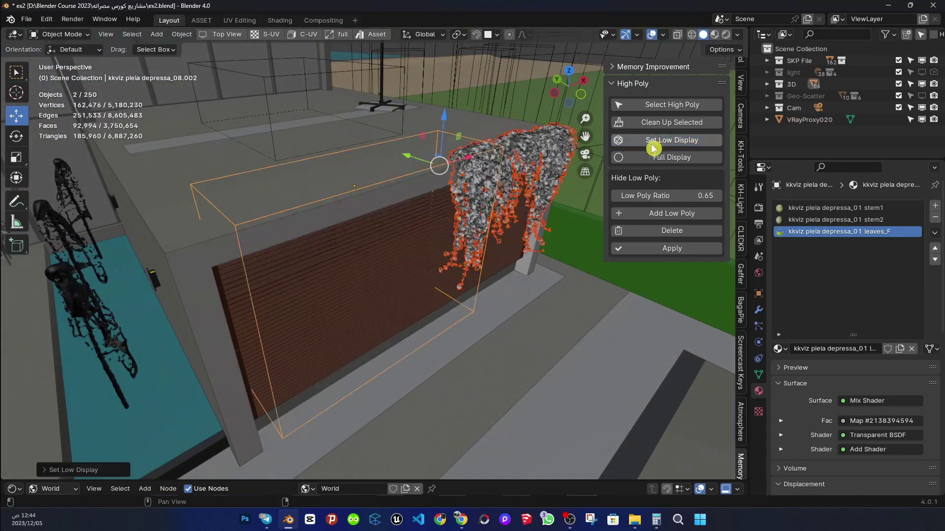
scroll(422, 274, up, 2)
scroll(422, 274, up, 2)
scroll(390, 235, up, 2)
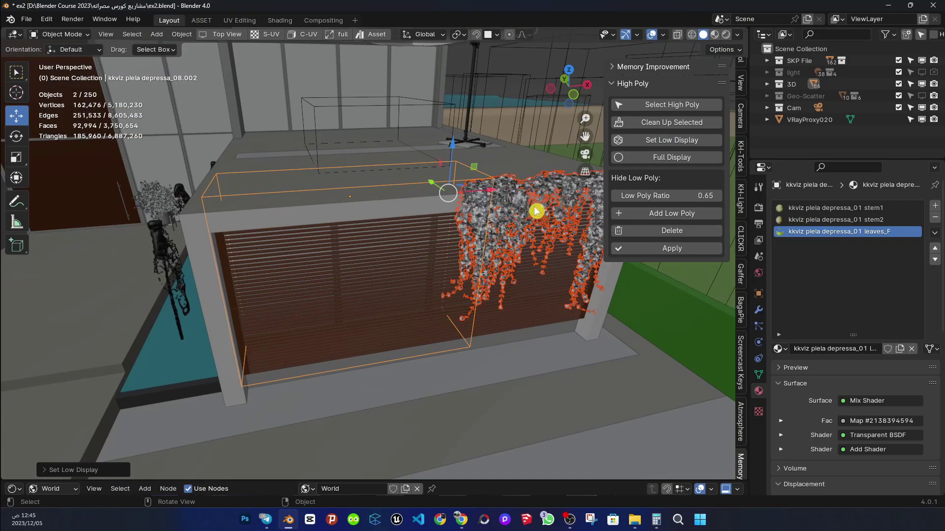
shift+middle_drag(518, 210, 532, 191)
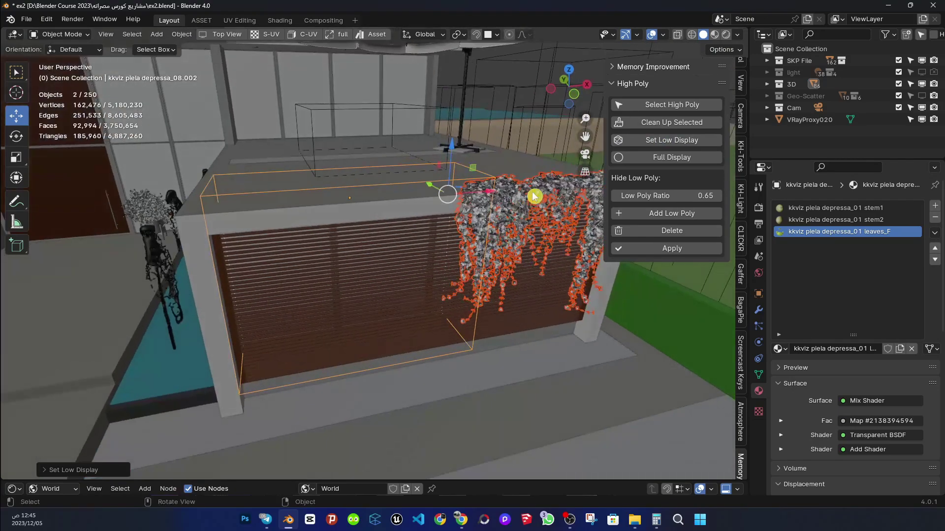
click(662, 142)
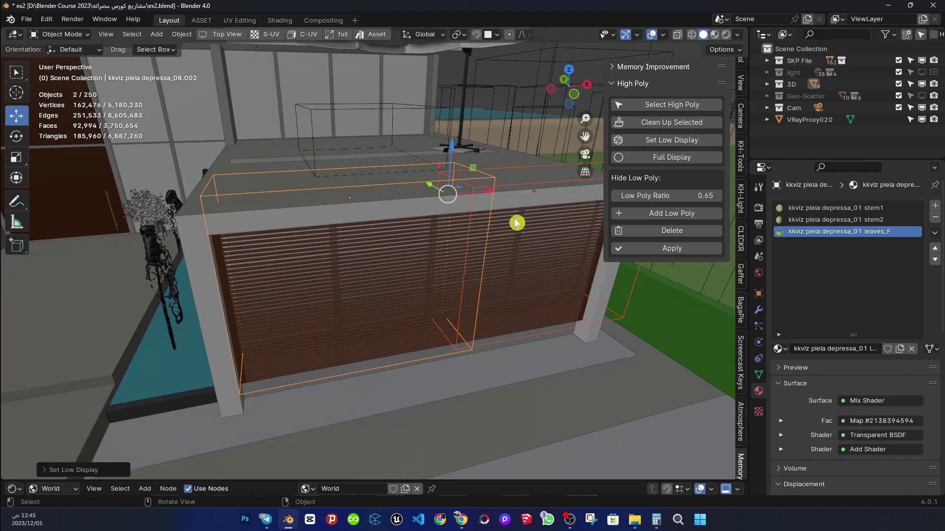
middle_drag(515, 220, 481, 227)
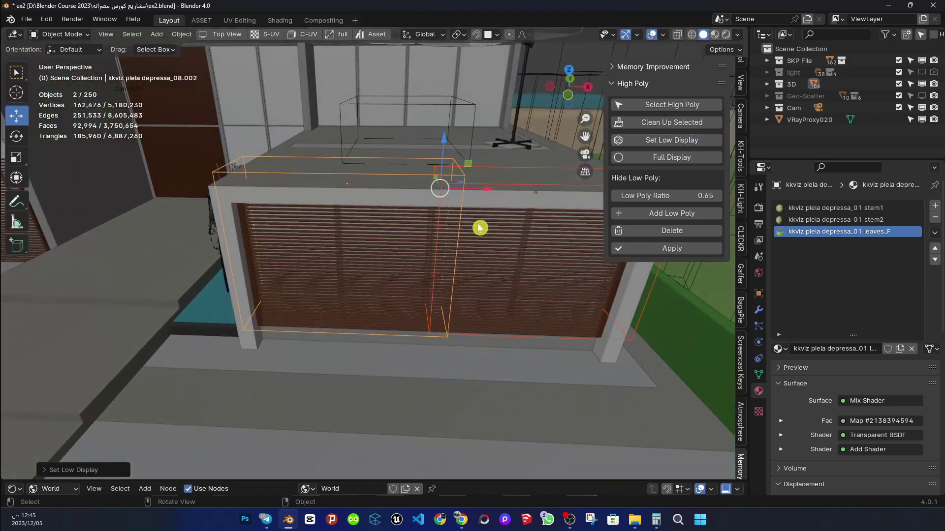
scroll(481, 227, down, 3)
scroll(496, 214, down, 3)
scroll(497, 216, down, 3)
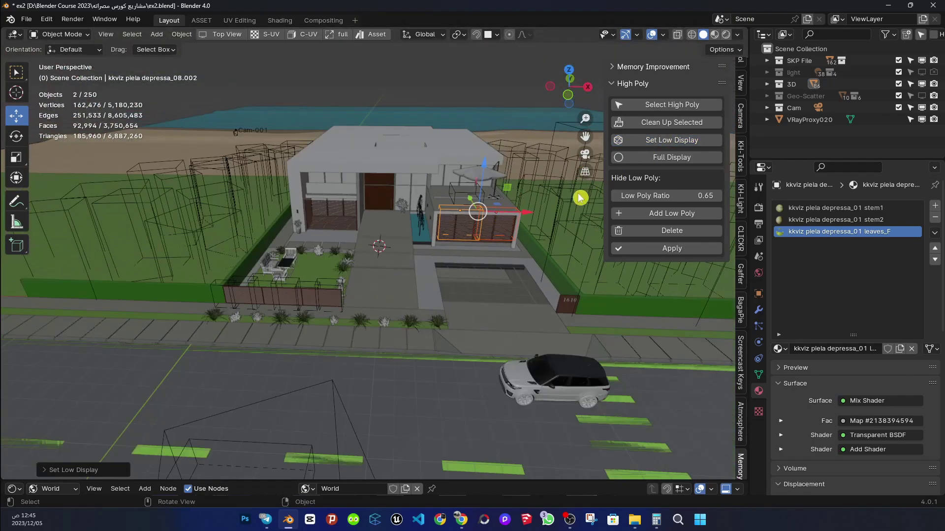
Select a maple tree and toggle the maple trees between full and box display.
click(563, 204)
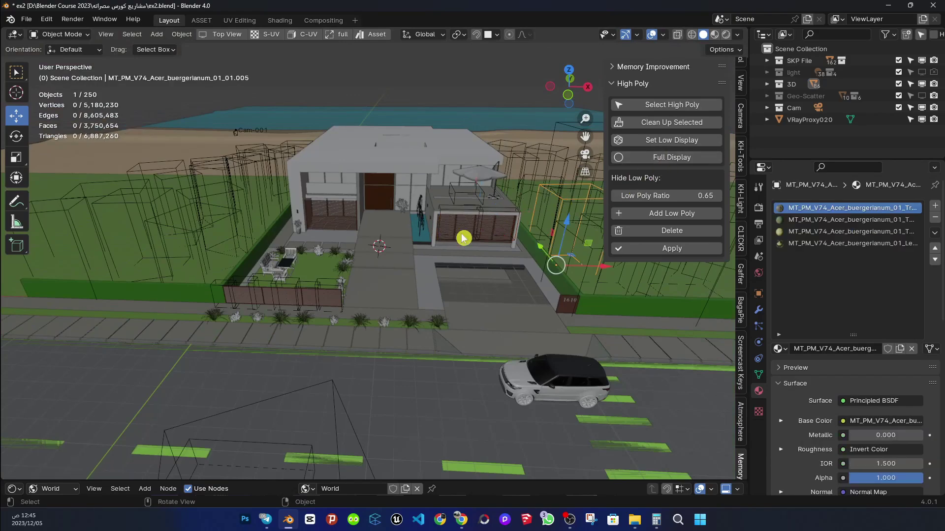
mouse_move(464, 238)
middle_down()
mouse_move(527, 253)
mouse_move(541, 246)
middle_up()
click(675, 163)
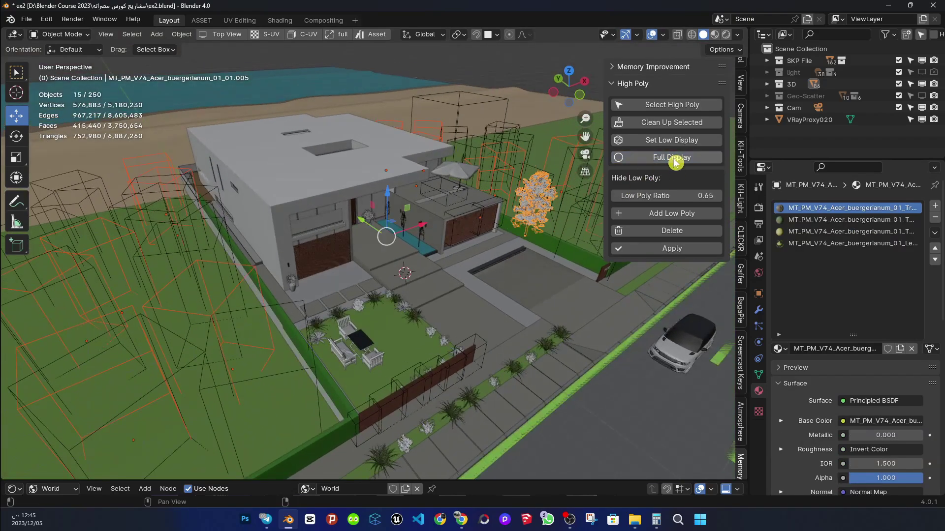
scroll(492, 221, down, 5)
middle_drag(492, 221, 342, 265)
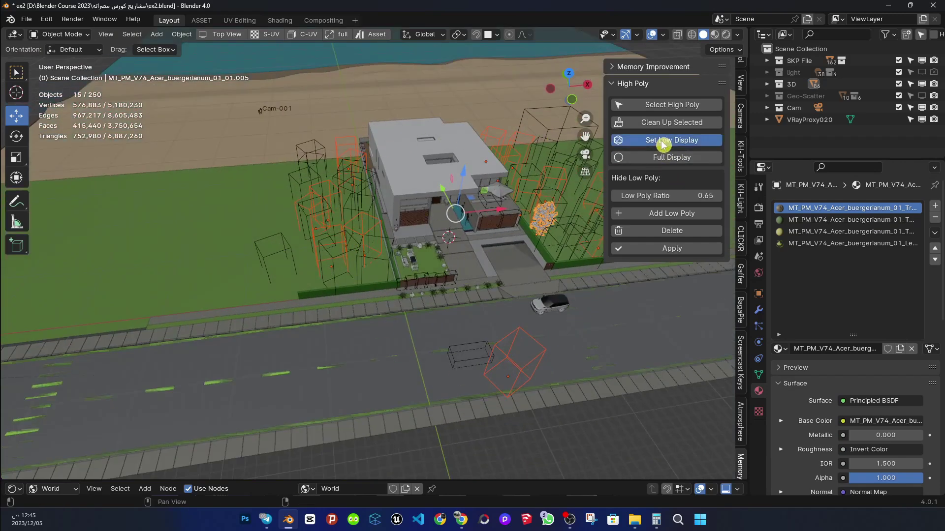
click(655, 140)
mouse_move(366, 273)
middle_down()
mouse_move(404, 264)
mouse_move(394, 265)
middle_up()
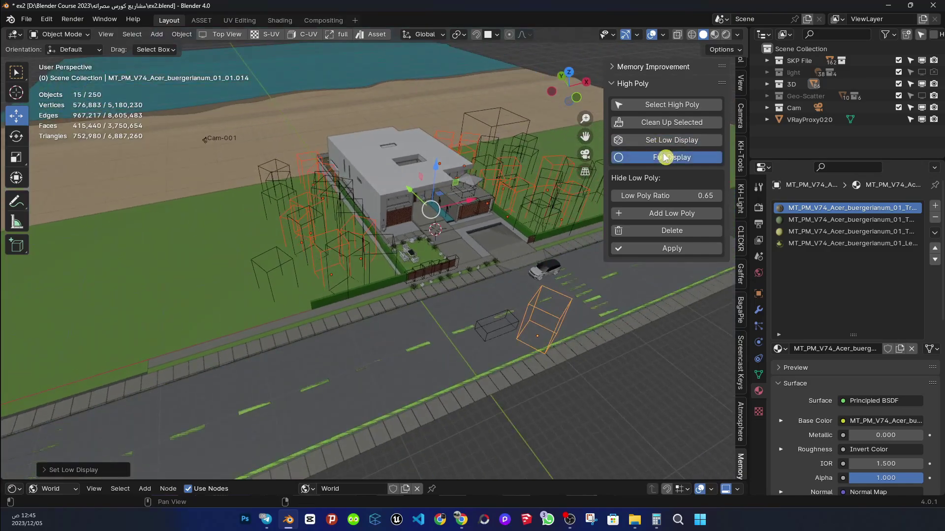
click(665, 156)
Show the palm trees and alder trees at full mesh detail.
mouse_move(329, 282)
middle_down()
mouse_move(255, 279)
mouse_move(290, 264)
middle_up()
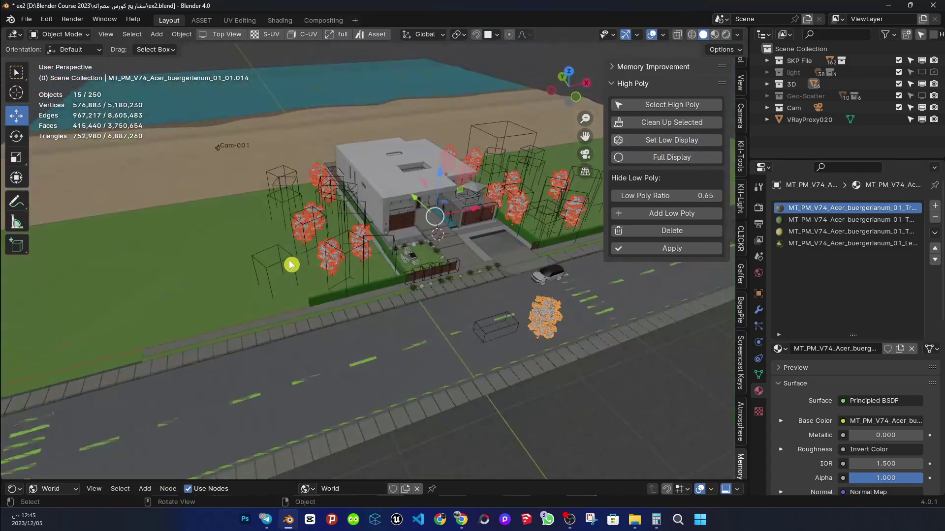
click(291, 265)
scroll(400, 226, up, 4)
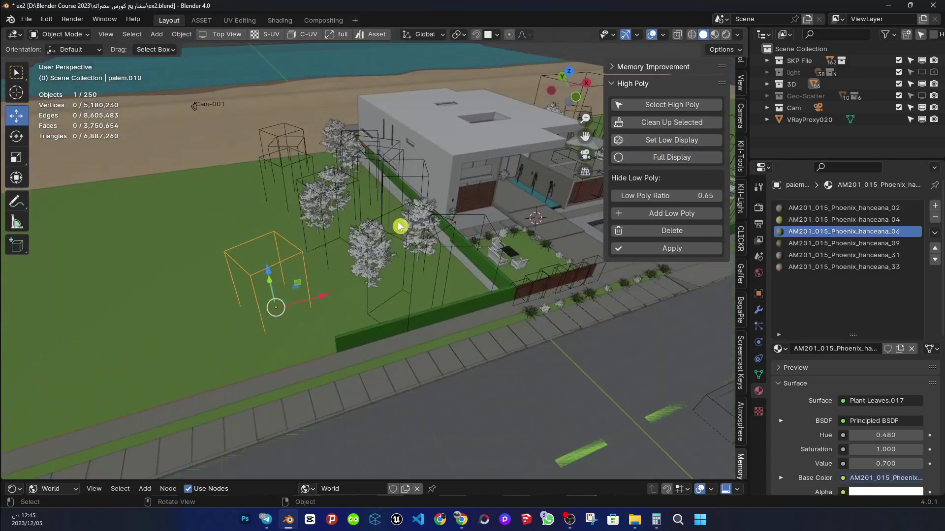
click(675, 157)
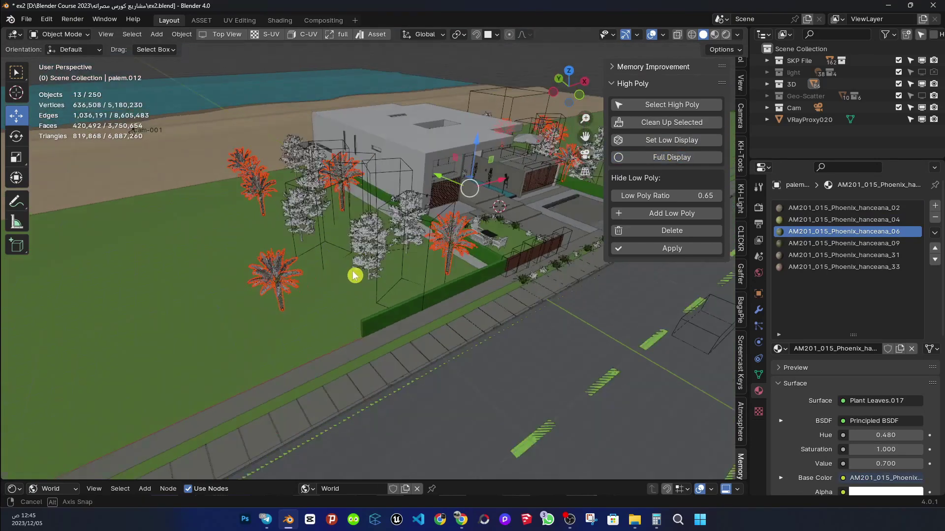
middle_drag(354, 274, 275, 209)
click(275, 209)
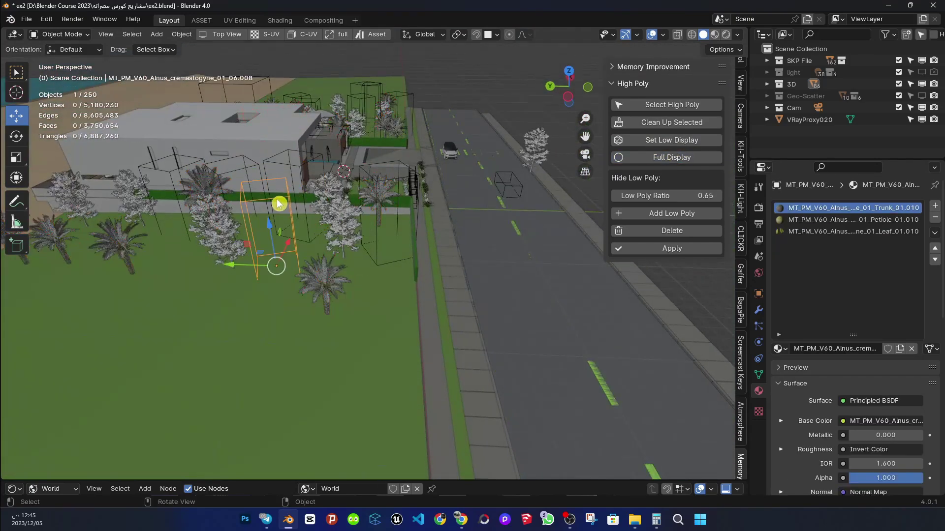
click(663, 158)
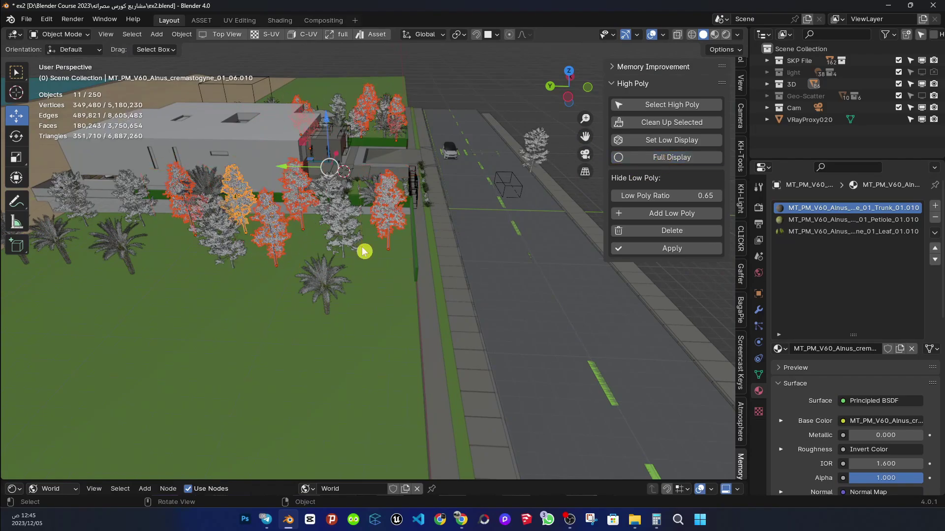
mouse_move(363, 251)
middle_down()
mouse_move(225, 281)
mouse_move(364, 240)
middle_up()
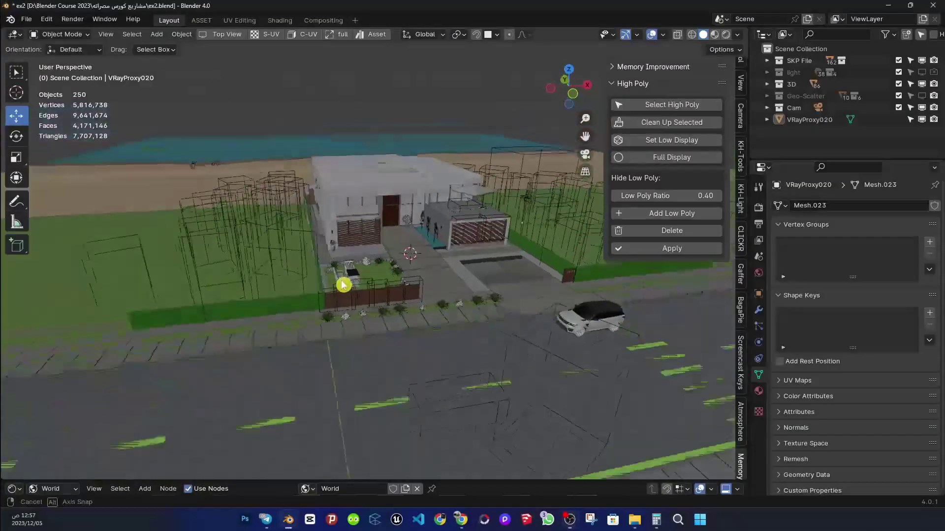
mouse_move(344, 281)
middle_down()
mouse_move(422, 267)
mouse_move(371, 289)
mouse_move(405, 278)
middle_up()
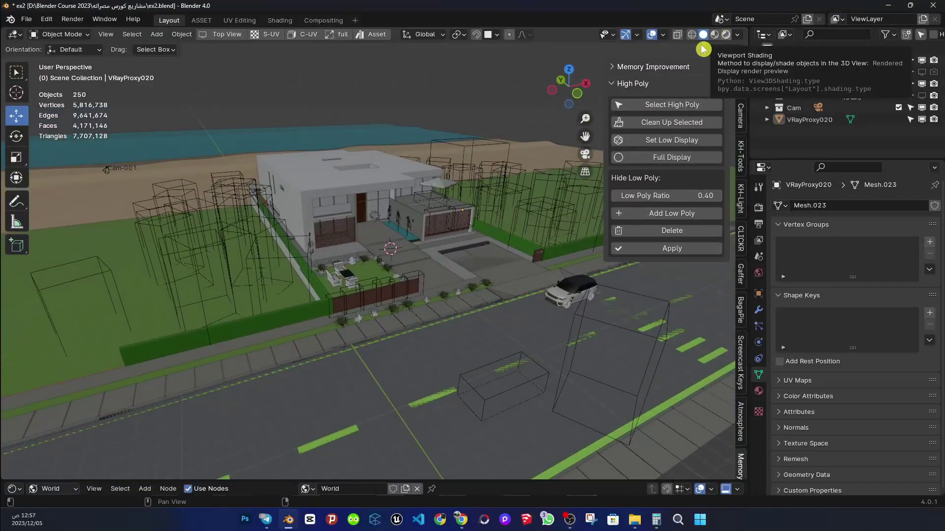
Preview the house scene in rendered shading from a lower angle.
click(725, 34)
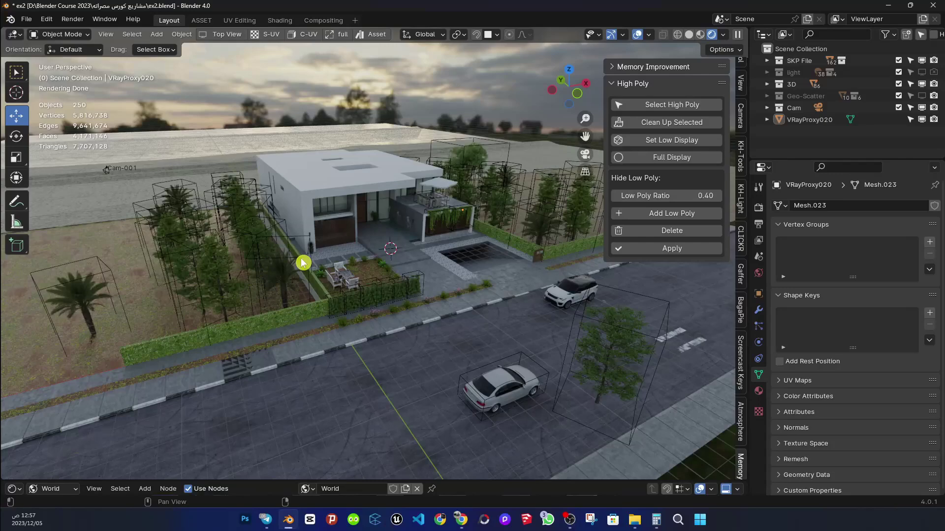
scroll(323, 273, up, 3)
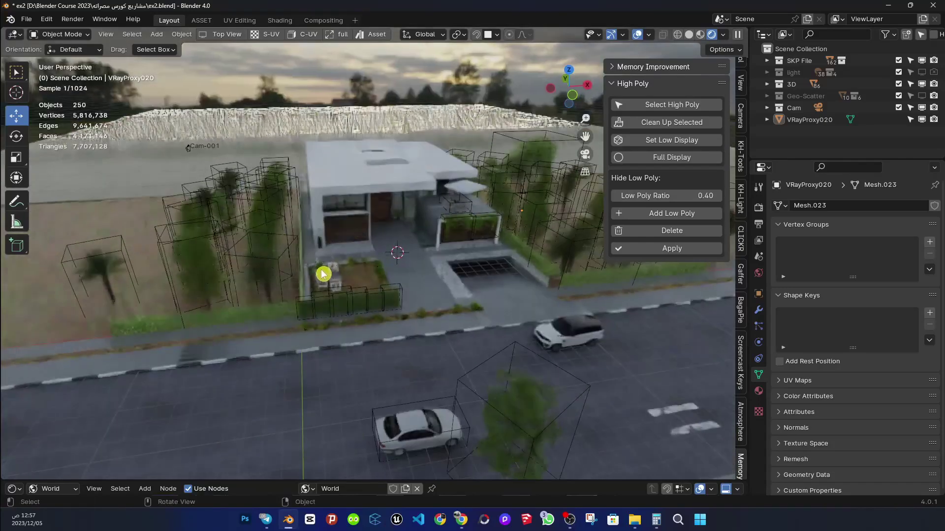
scroll(276, 274, up, 3)
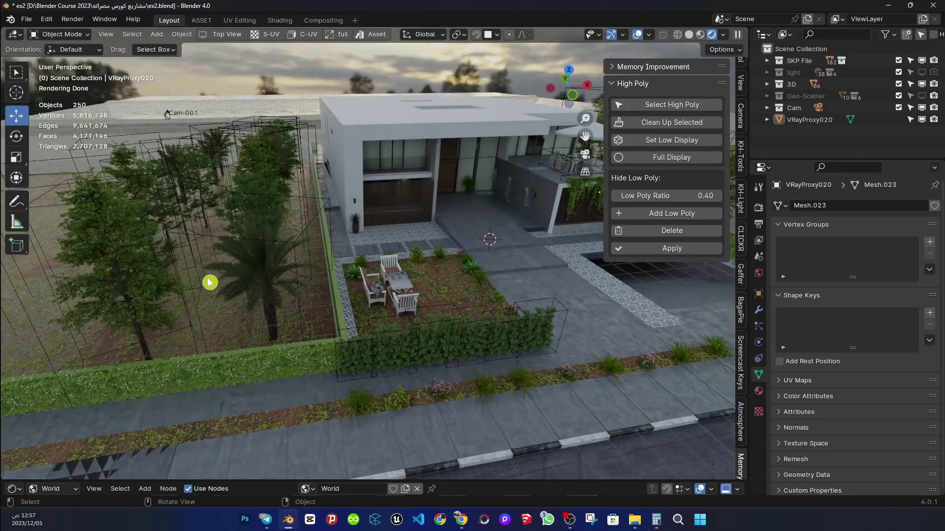
mouse_move(211, 281)
middle_down()
mouse_move(275, 272)
mouse_move(187, 199)
middle_up()
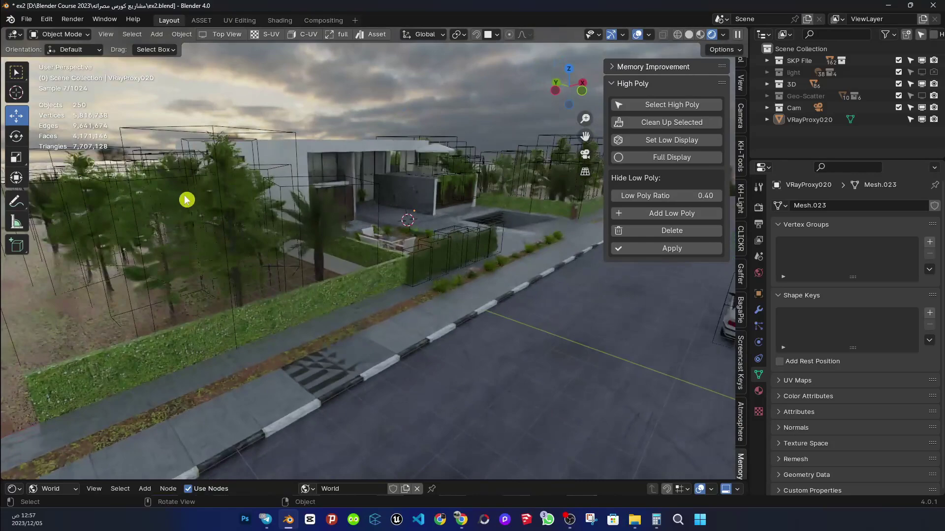
Toggle the overlays off and on, then view the house in solid shading from higher up.
click(638, 35)
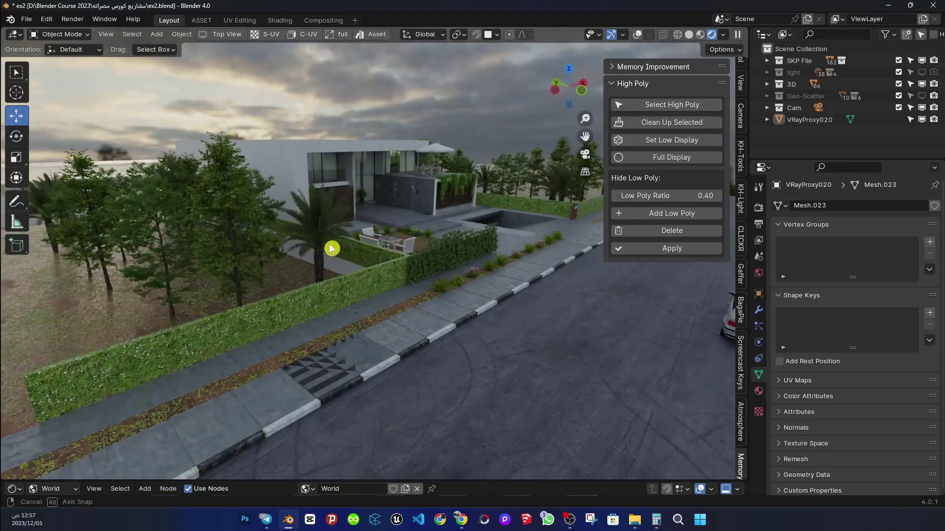
mouse_move(331, 247)
middle_down()
mouse_move(244, 256)
mouse_move(243, 220)
mouse_move(305, 257)
mouse_move(444, 140)
middle_up()
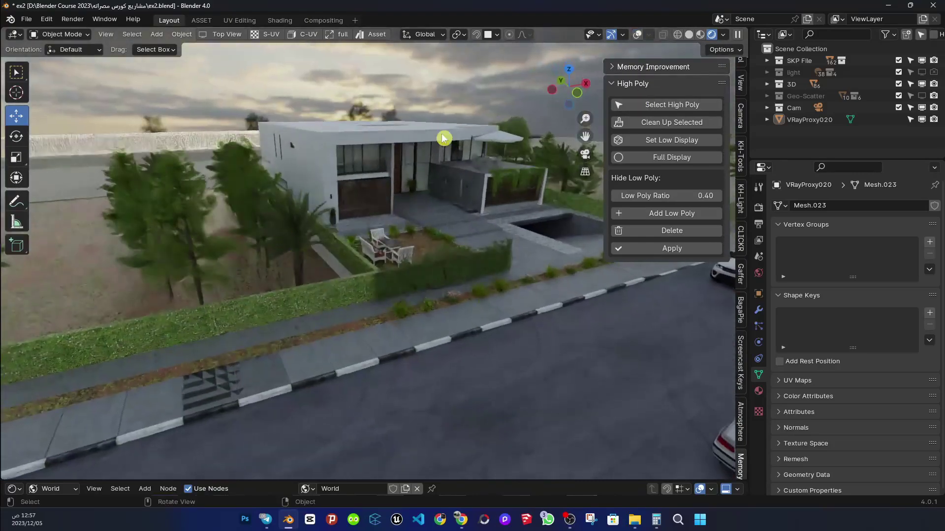
click(636, 37)
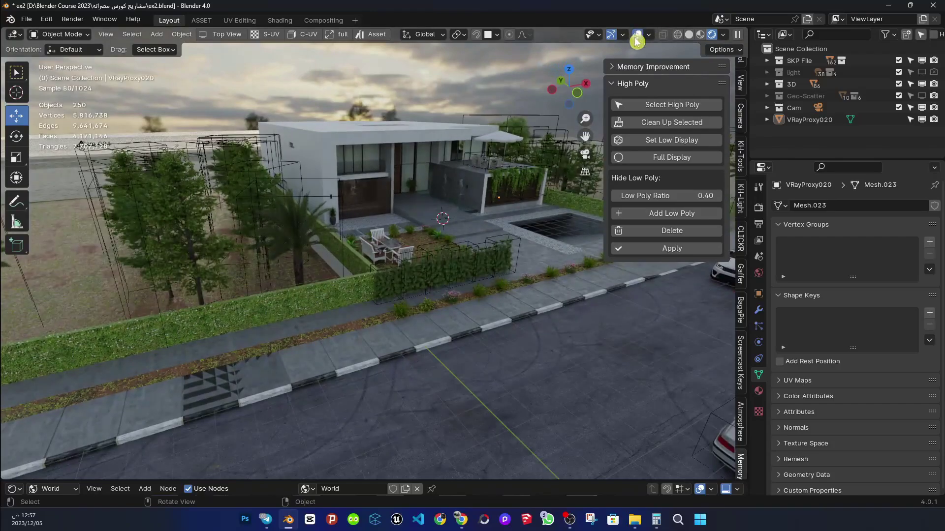
click(689, 35)
mouse_move(365, 231)
middle_down()
mouse_move(491, 244)
mouse_move(306, 267)
mouse_move(357, 263)
mouse_move(415, 234)
mouse_move(417, 252)
mouse_move(363, 257)
mouse_move(590, 259)
middle_up()
scroll(288, 286, down, 3)
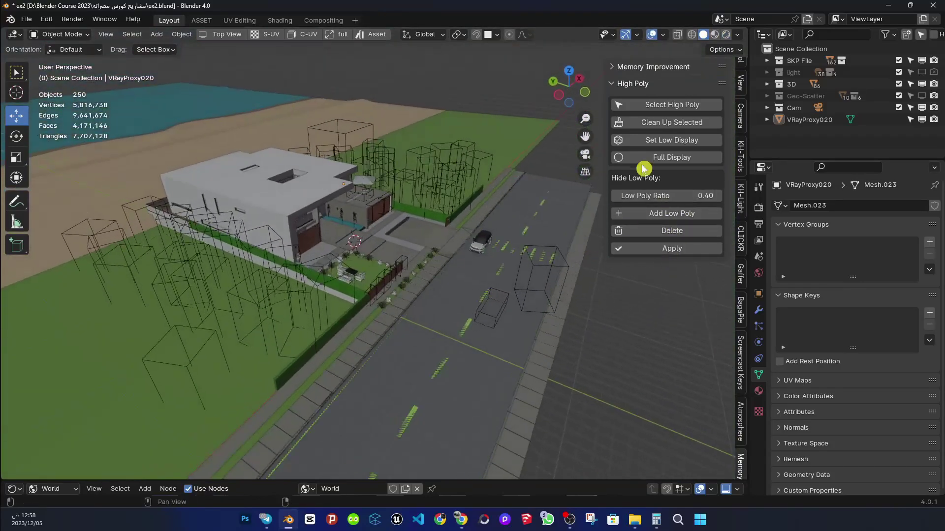
Select all objects above 100000 faces, show them at full detail, then deselect everything.
click(674, 104)
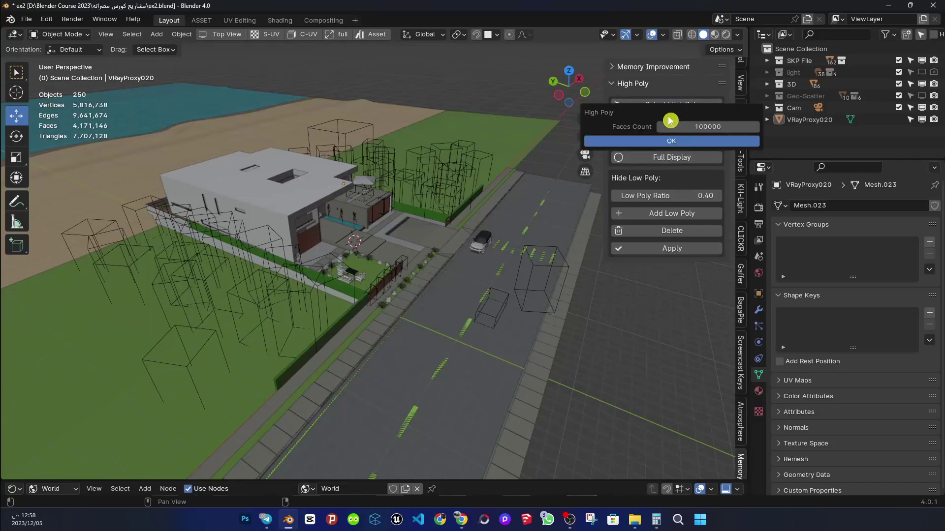
click(682, 144)
click(678, 158)
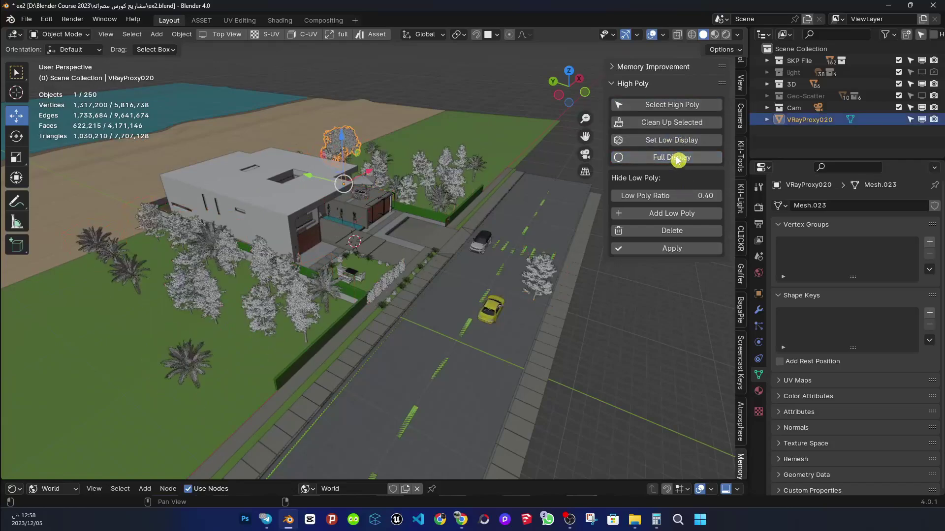
middle_drag(411, 285, 579, 419)
key(alt+a)
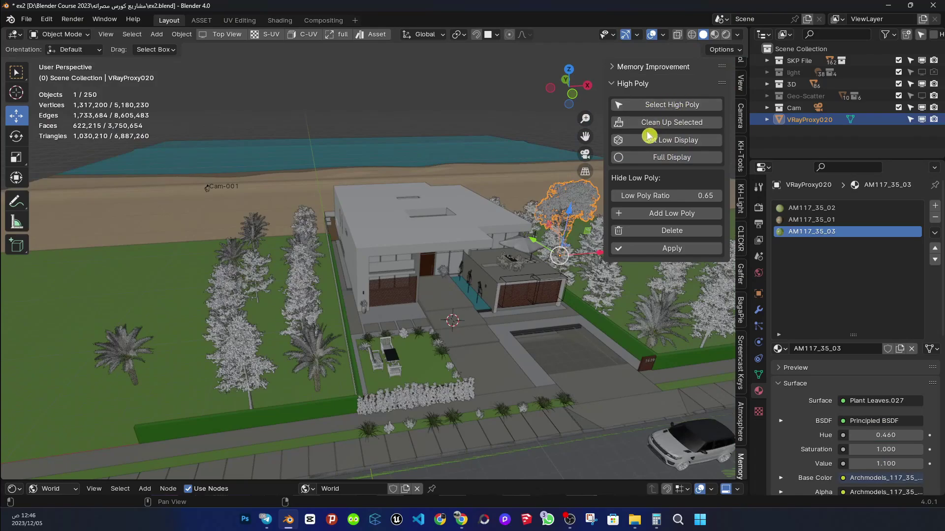
Select a palm tree in the garden and switch it to low-detail display.
scroll(304, 374, up, 2)
scroll(315, 344, up, 2)
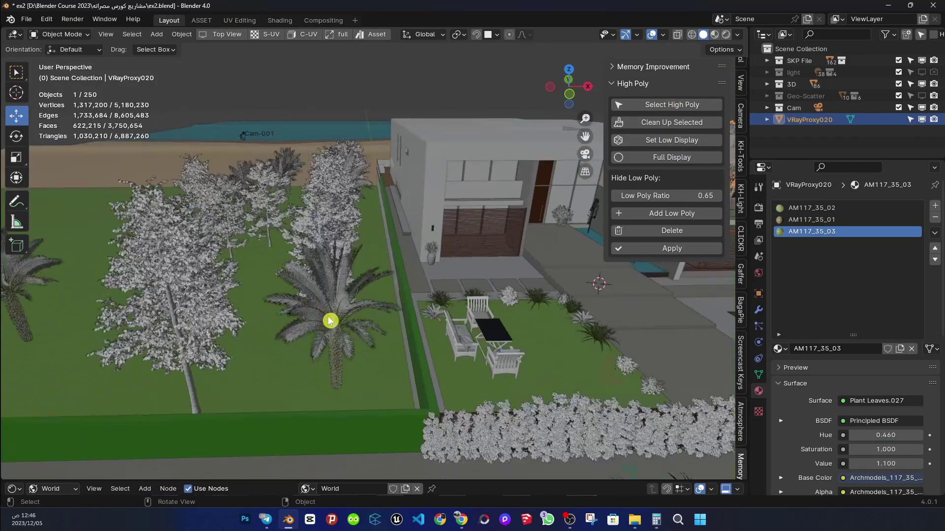
click(328, 321)
scroll(330, 330, up, 2)
scroll(333, 331, up, 2)
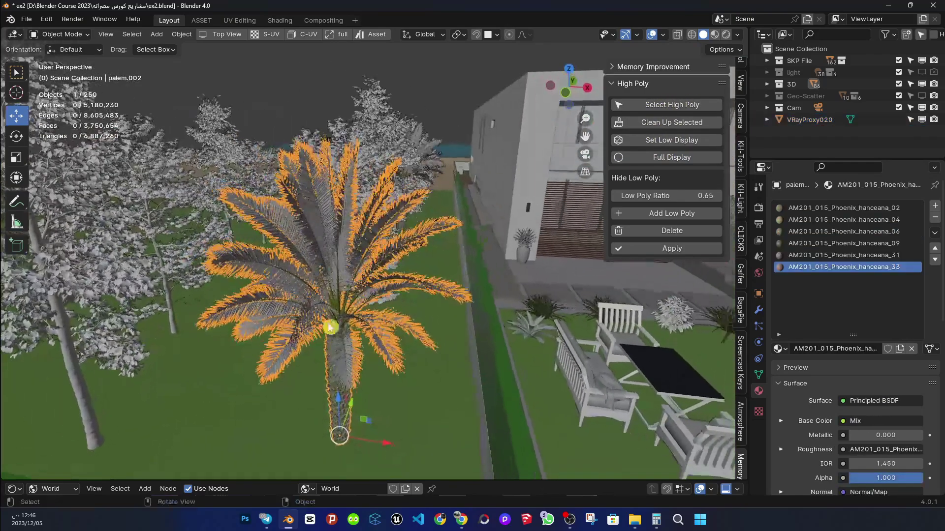
click(668, 141)
Show the palms as bounding boxes, return them to full meshes, and deselect all.
scroll(386, 277, down, 5)
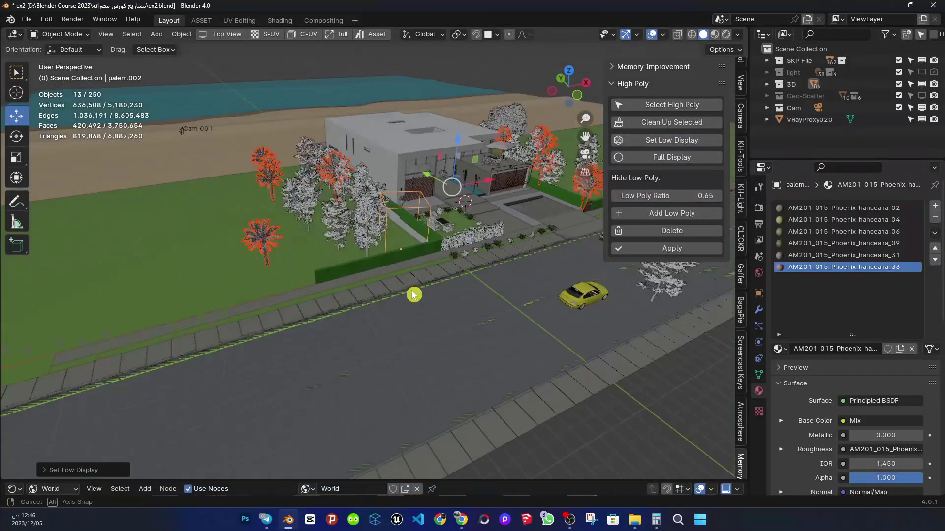
scroll(383, 187, up, 2)
scroll(233, 139, up, 2)
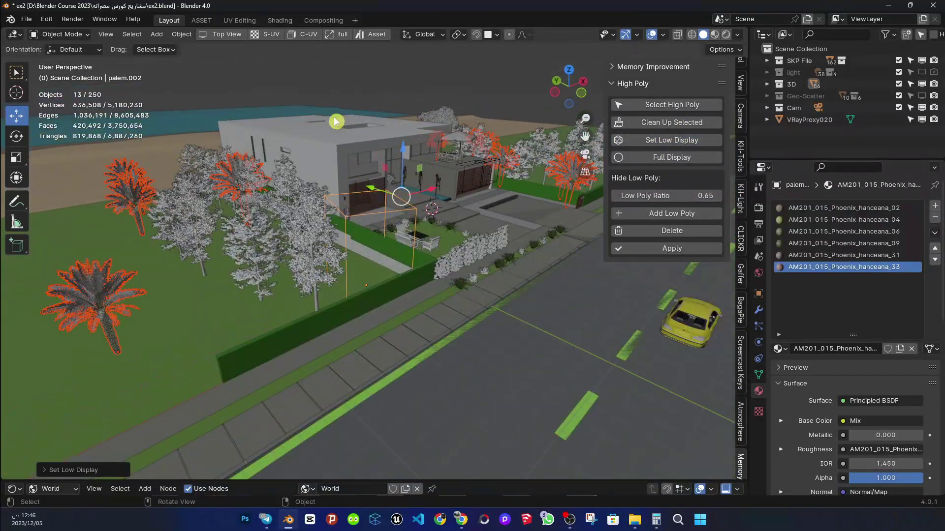
click(661, 142)
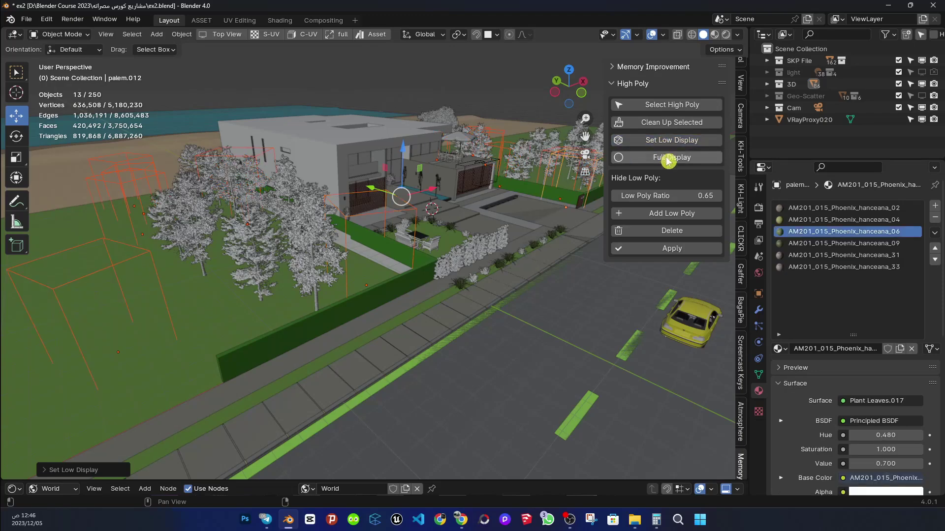
click(667, 158)
key(alt+a)
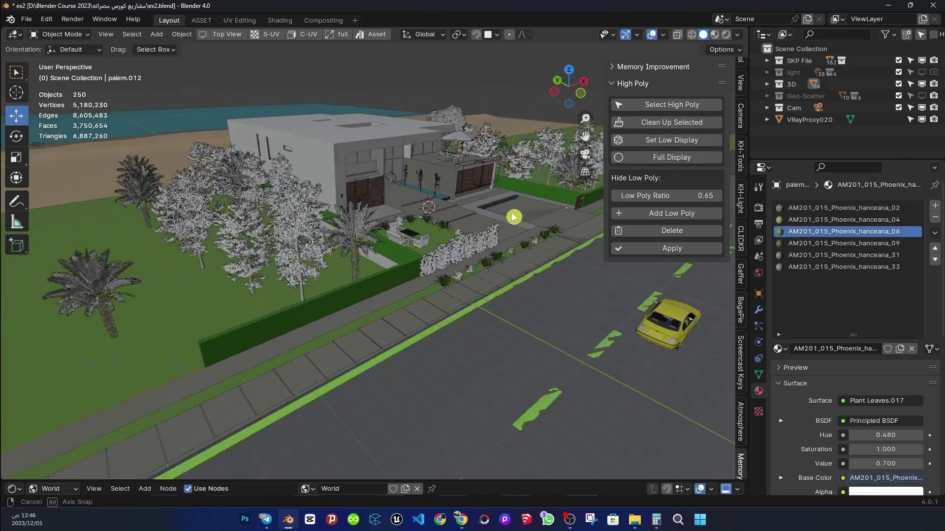
middle_drag(512, 213, 461, 222)
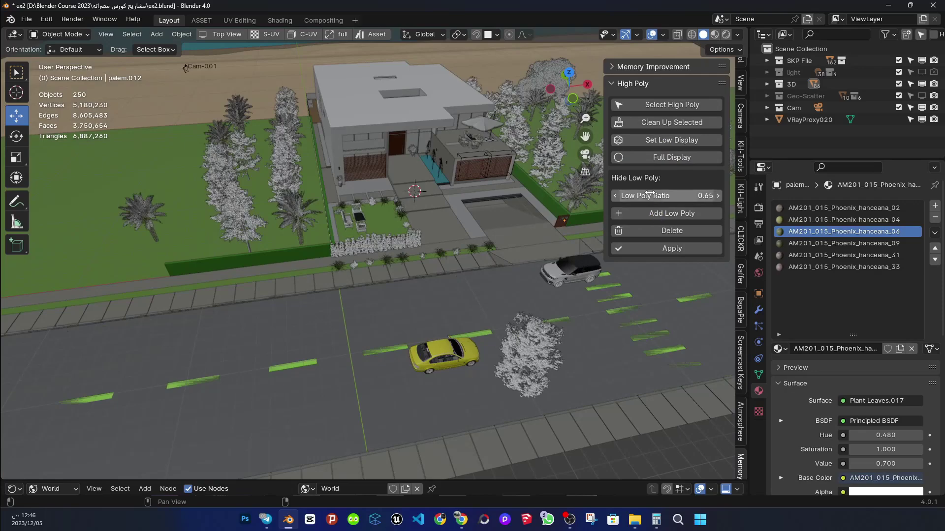
scroll(319, 232, up, 3)
Isolate a garden palm in Local View and make its mesh single-user as Mesh.004.
scroll(316, 246, up, 3)
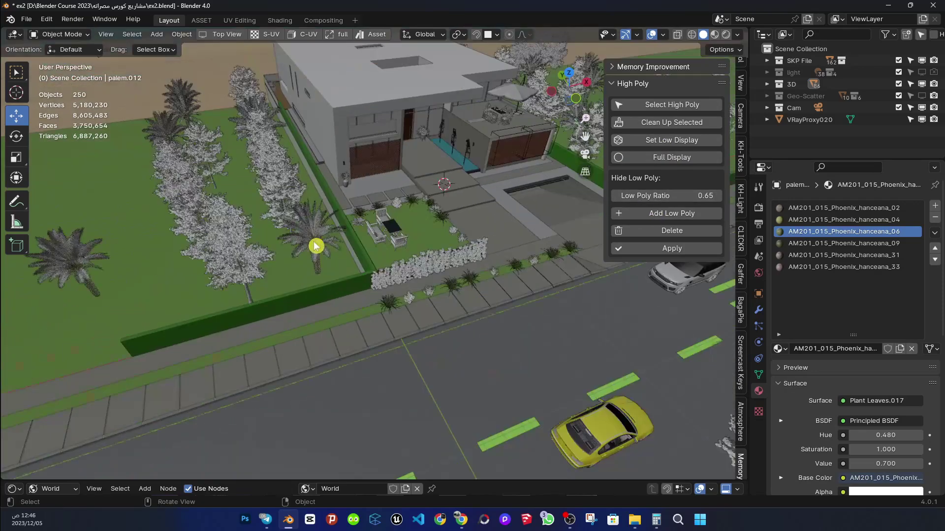
click(313, 246)
key(KP_Divide)
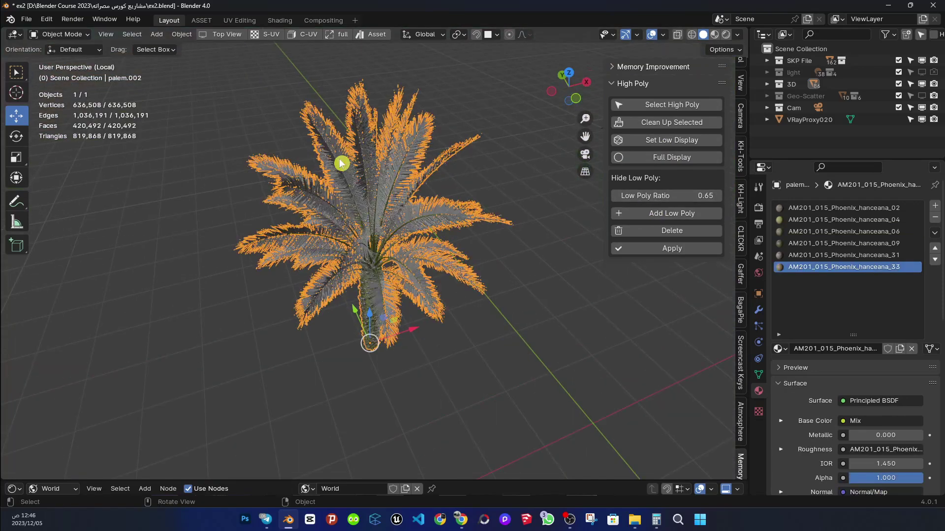
click(759, 375)
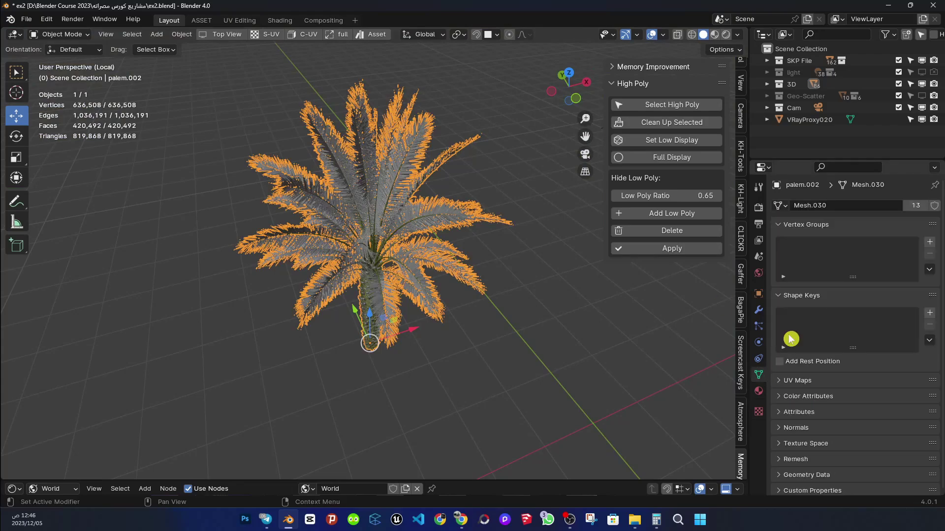
click(916, 212)
Orbit and zoom around the isolated palm palem.002 to inspect it.
mouse_move(374, 331)
middle_down()
mouse_move(388, 261)
mouse_move(395, 321)
middle_up()
scroll(82, 153, up, 4)
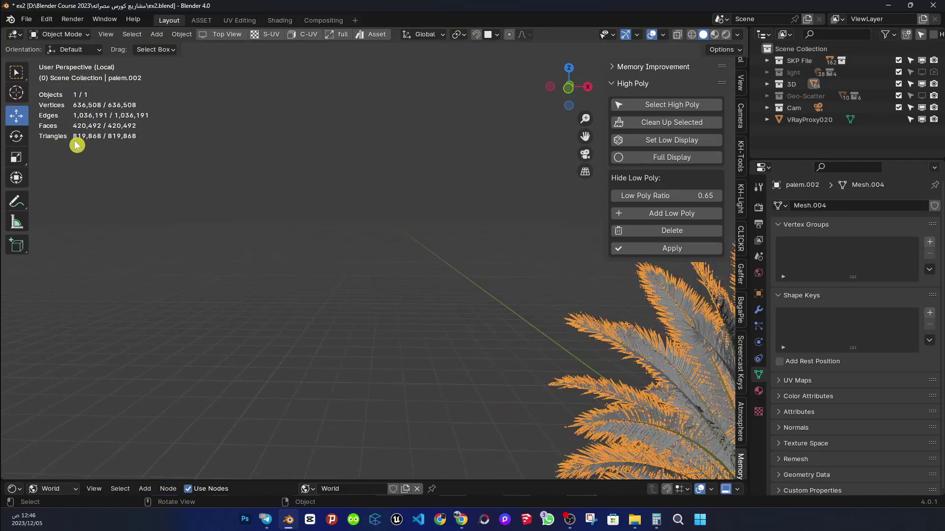
middle_drag(220, 279, 464, 363)
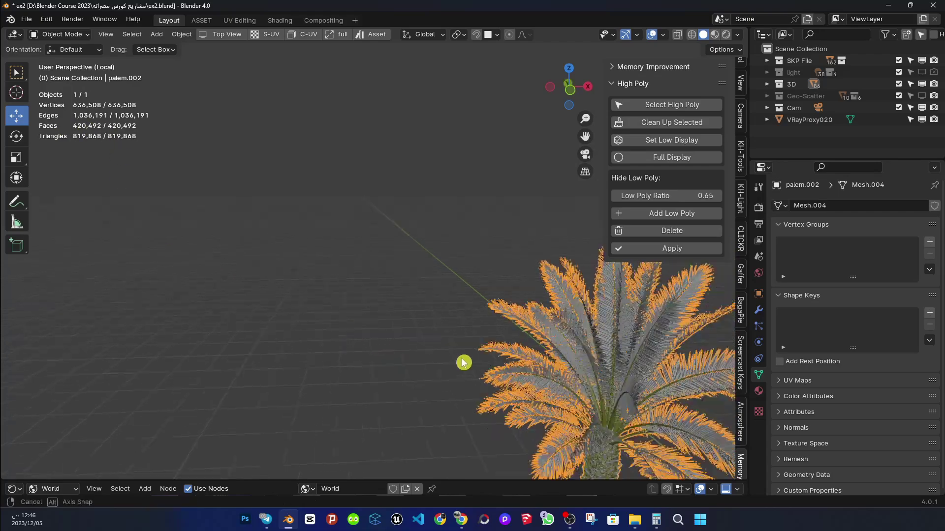
scroll(507, 386, down, 5)
scroll(509, 388, up, 6)
mouse_move(509, 388)
middle_down()
mouse_move(527, 302)
mouse_move(600, 293)
mouse_move(590, 308)
middle_up()
scroll(426, 265, up, 3)
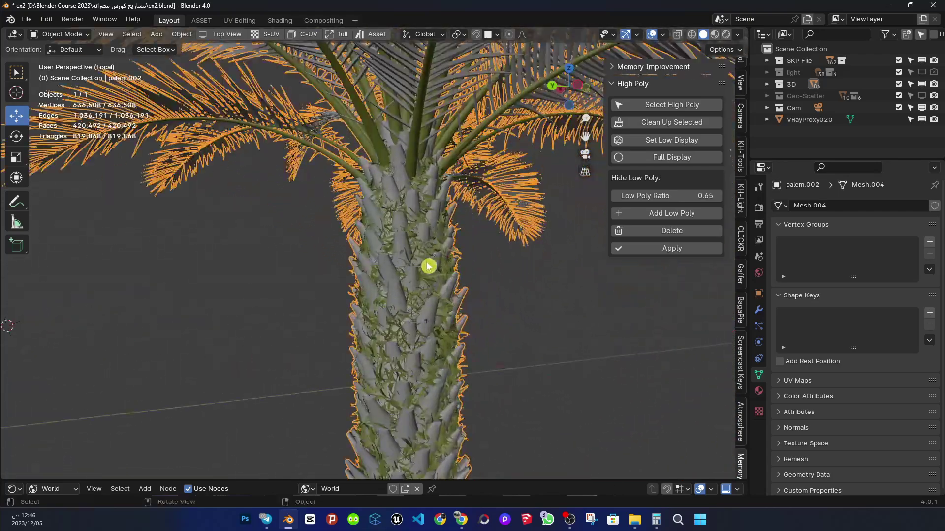
Turn on the wireframe overlay and zoom in on the palm's dense trunk.
click(663, 34)
click(590, 230)
scroll(434, 308, up, 1)
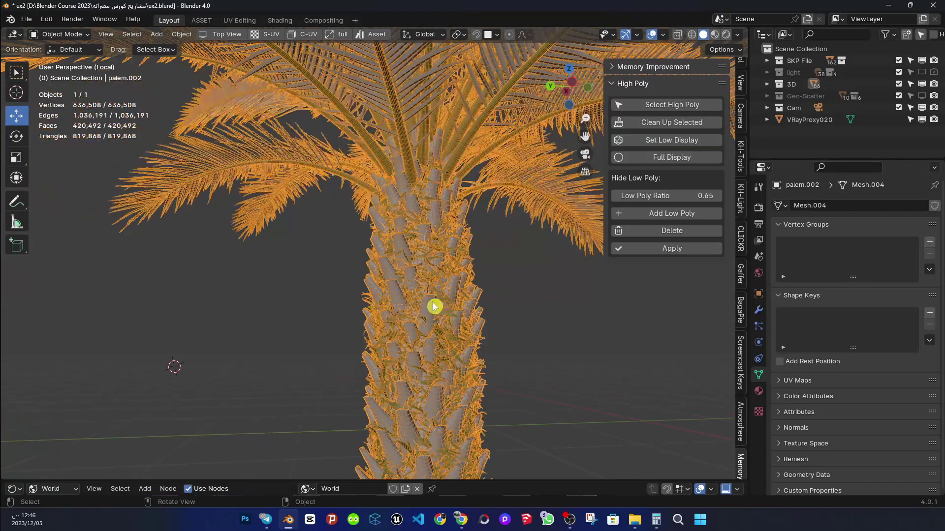
scroll(578, 288, up, 2)
scroll(482, 302, up, 1)
scroll(516, 286, up, 1)
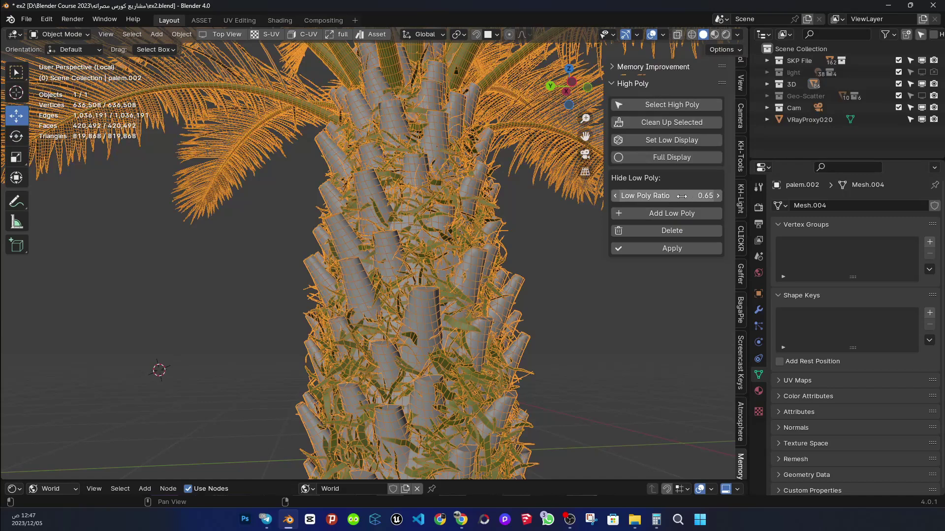
scroll(259, 193, down, 6)
mouse_move(260, 193)
middle_down()
mouse_move(275, 226)
mouse_move(251, 195)
middle_up()
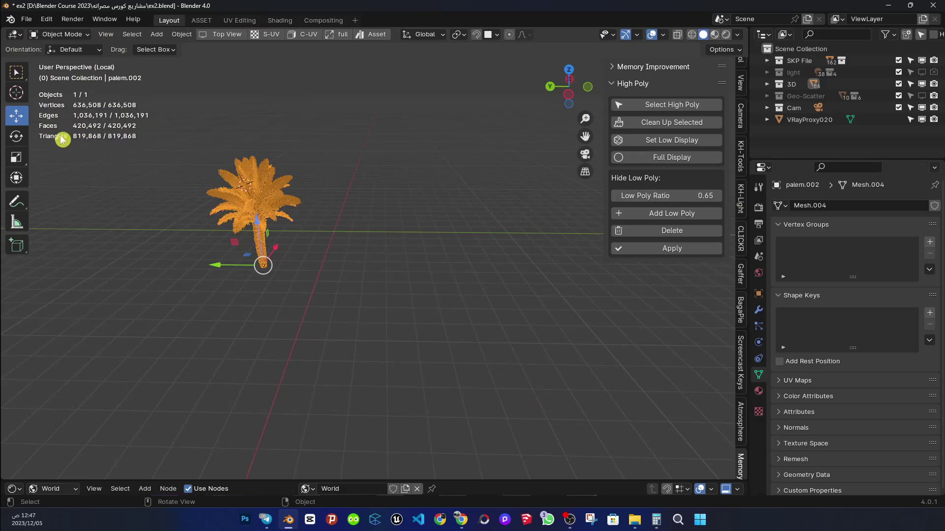
scroll(266, 206, up, 4)
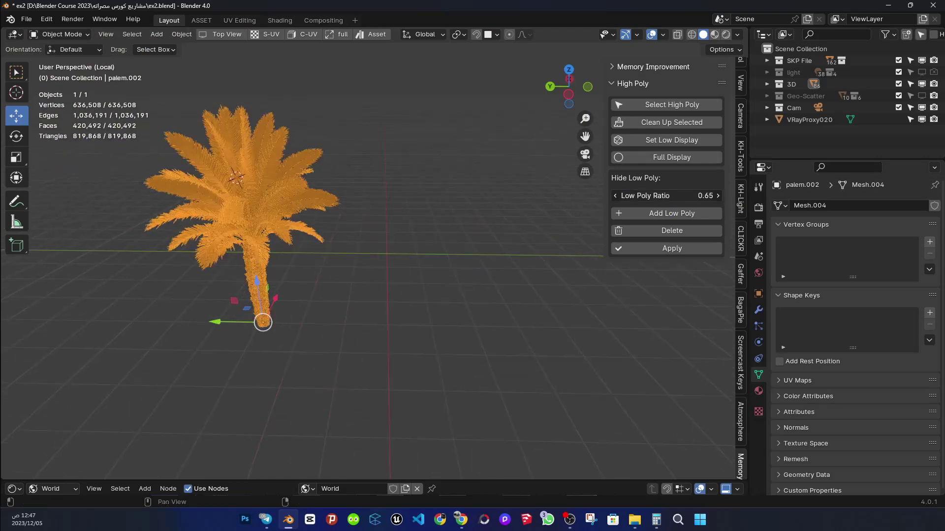
Check the 0.65 Low Poly Ratio value while orbiting around the palm crown and trunk.
click(659, 196)
middle_drag(504, 202, 271, 232)
scroll(291, 209, up, 5)
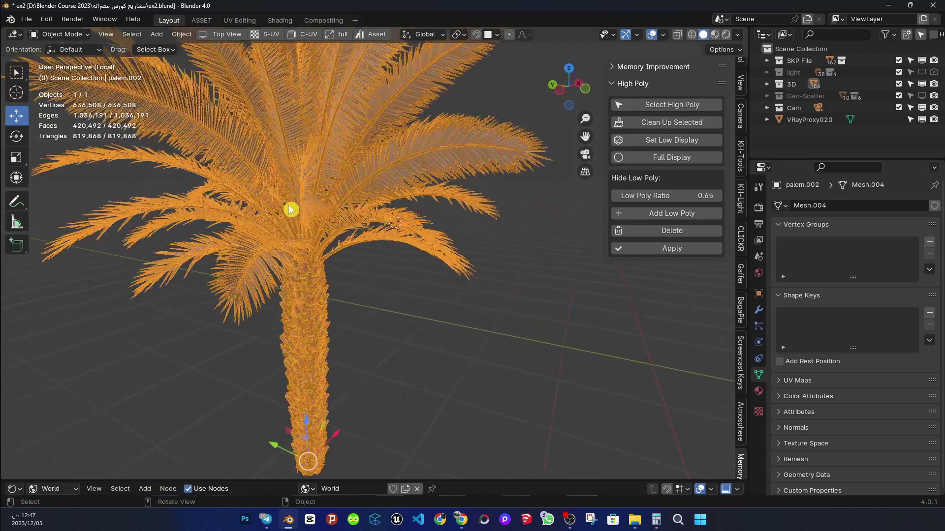
scroll(321, 401, down, 3)
scroll(322, 369, up, 3)
scroll(306, 353, up, 3)
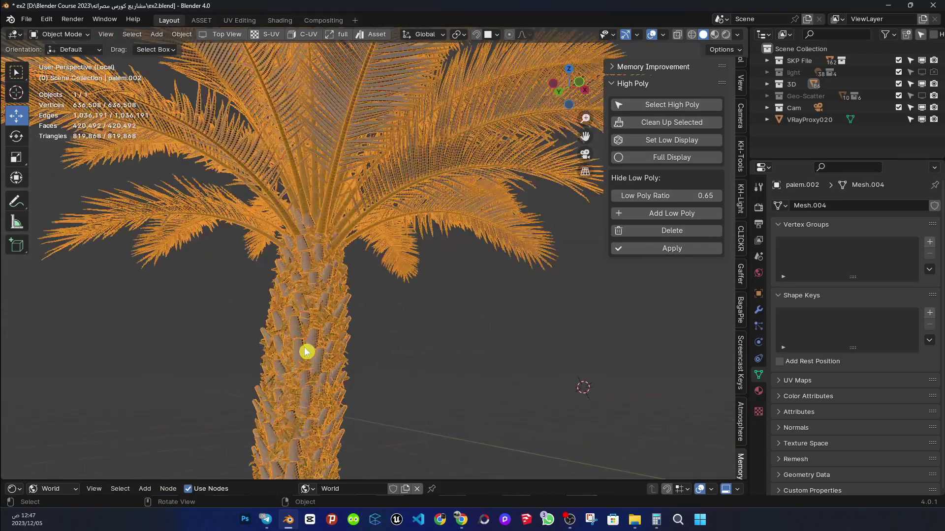
mouse_move(306, 352)
middle_down()
mouse_move(287, 328)
mouse_move(292, 316)
middle_up()
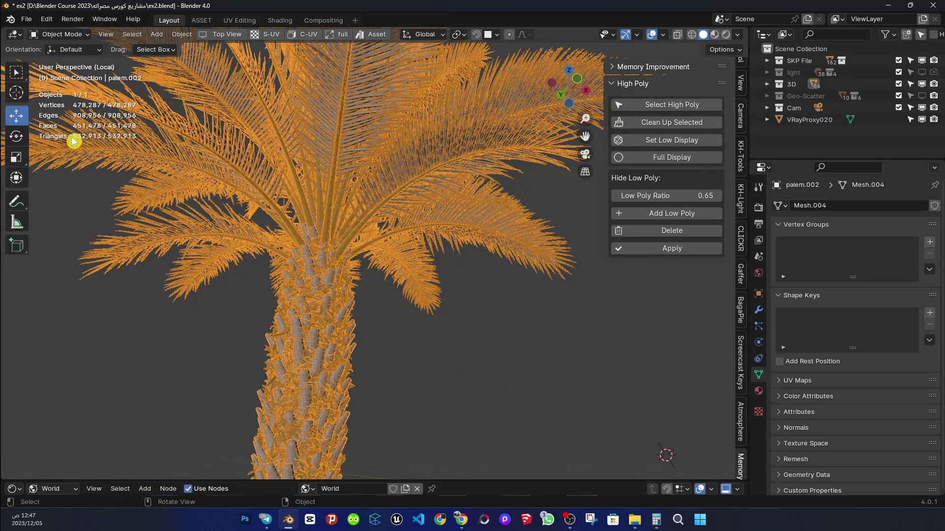
scroll(78, 143, down, 5)
mouse_move(406, 200)
middle_down()
mouse_move(303, 262)
mouse_move(374, 225)
mouse_move(17, 148)
mouse_move(84, 140)
mouse_move(116, 177)
mouse_move(14, 176)
middle_up()
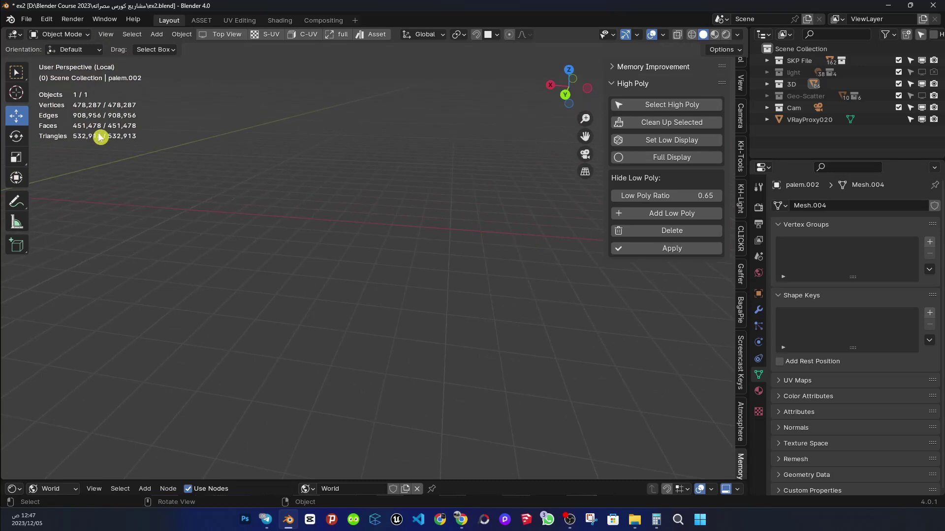
Remove the palm's low-poly reduction and bring the palm back into view.
click(675, 230)
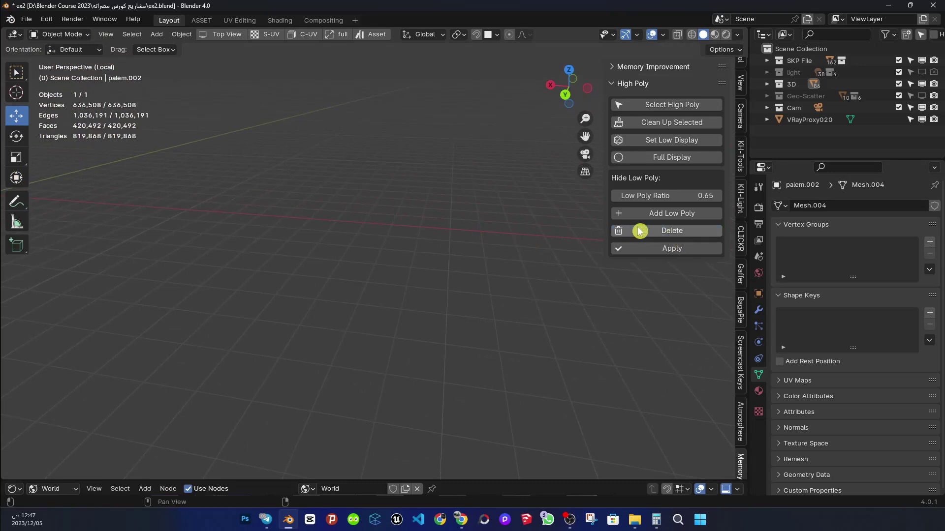
shift+middle_drag(85, 141, 216, 246)
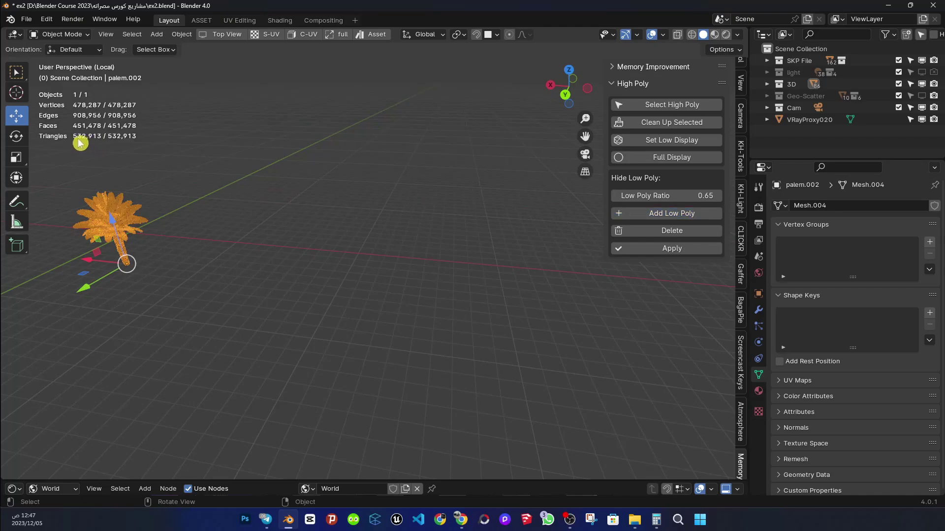
mouse_move(135, 263)
middle_down()
mouse_move(127, 242)
mouse_move(145, 220)
mouse_move(256, 223)
mouse_move(220, 240)
middle_up()
scroll(135, 249, up, 5)
scroll(135, 249, up, 5)
scroll(255, 223, down, 5)
scroll(234, 245, up, 4)
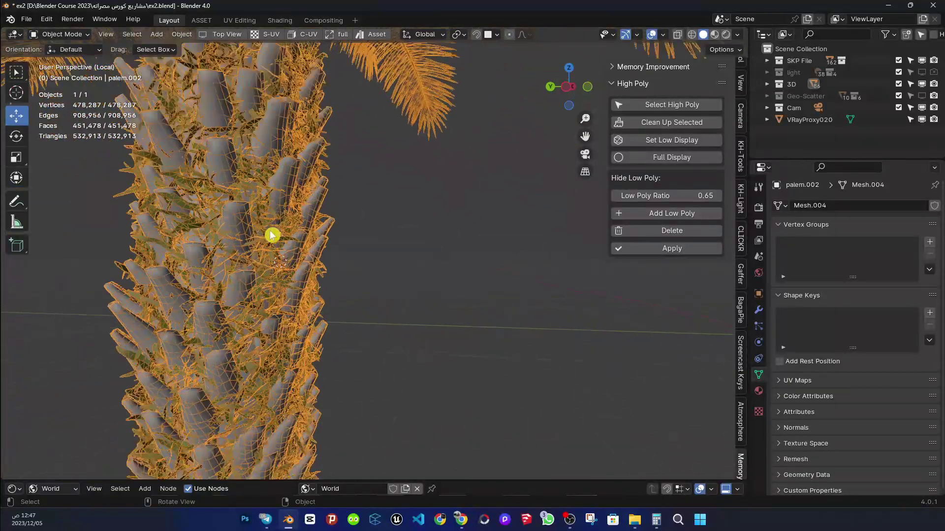
scroll(271, 236, up, 2)
Set Low Poly Ratio to 0.80, generate the low-poly palm, and inspect the trunk.
click(681, 196)
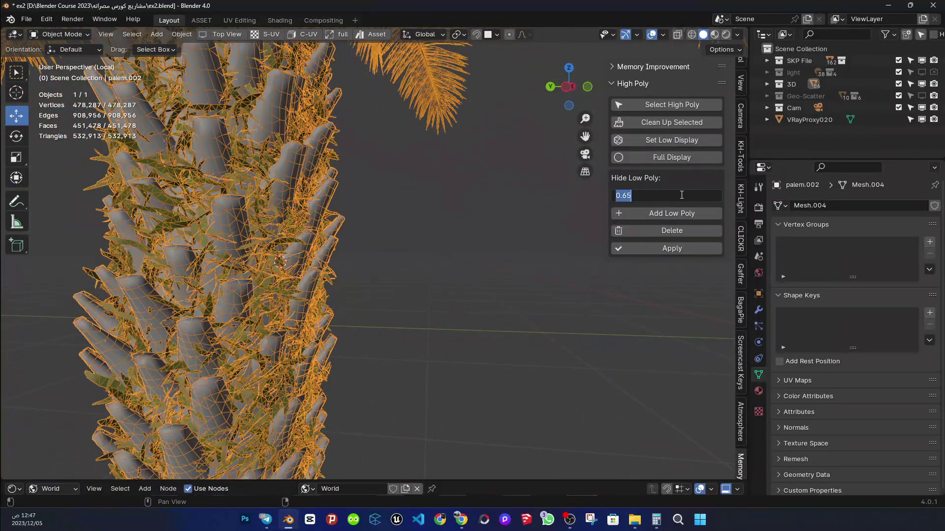
text(.8)
text(0.8)
key(Return)
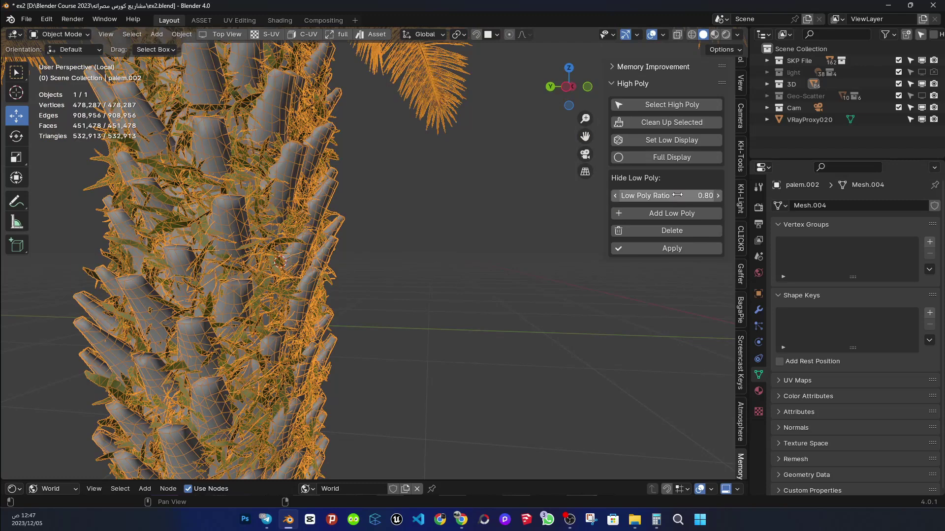
click(671, 217)
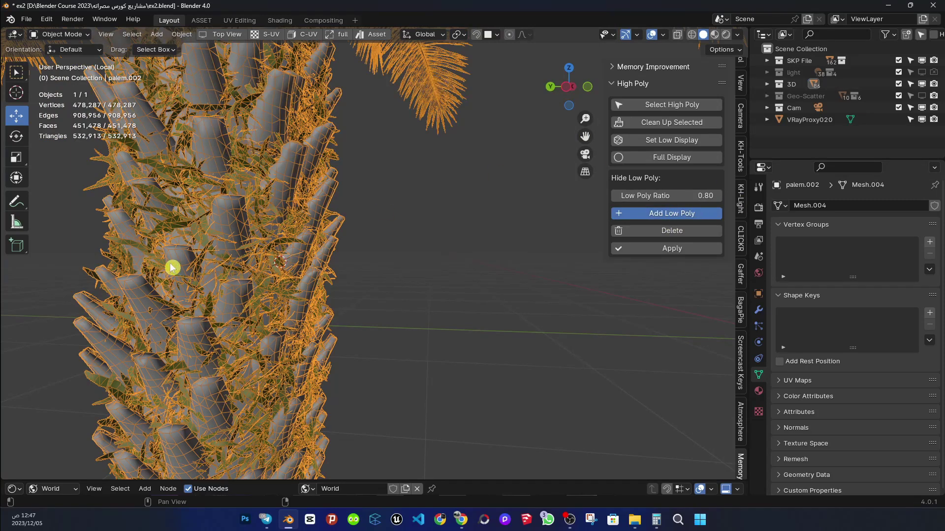
mouse_move(215, 221)
middle_down()
mouse_move(215, 192)
mouse_move(217, 228)
middle_up()
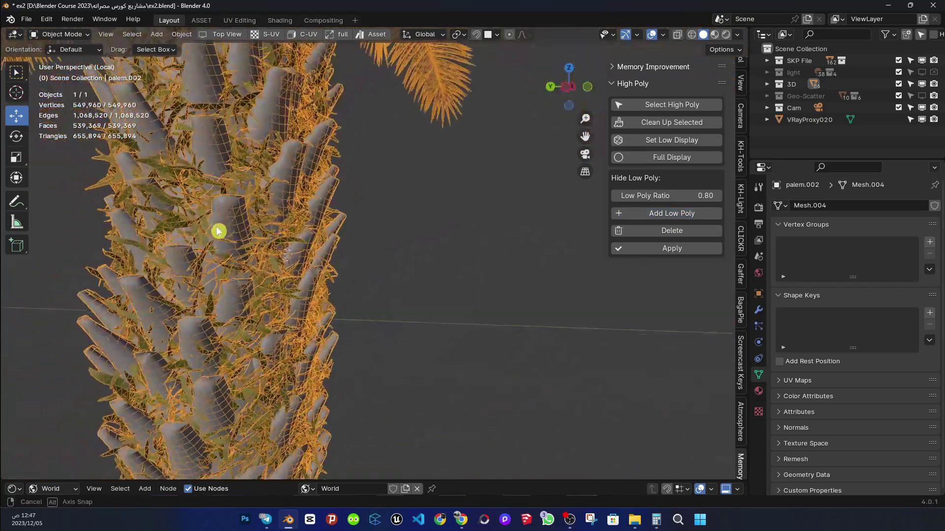
scroll(284, 221, down, 3)
scroll(47, 161, down, 5)
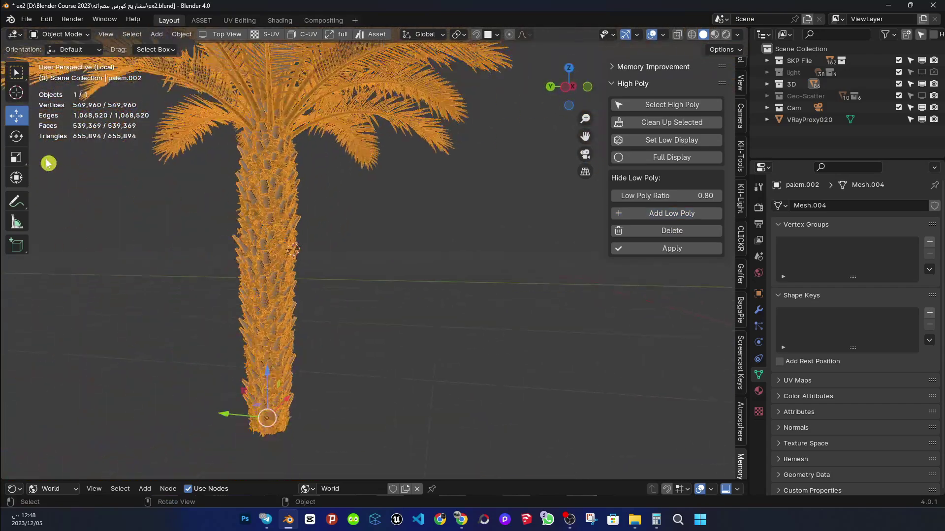
scroll(112, 156, down, 2)
scroll(169, 149, up, 4)
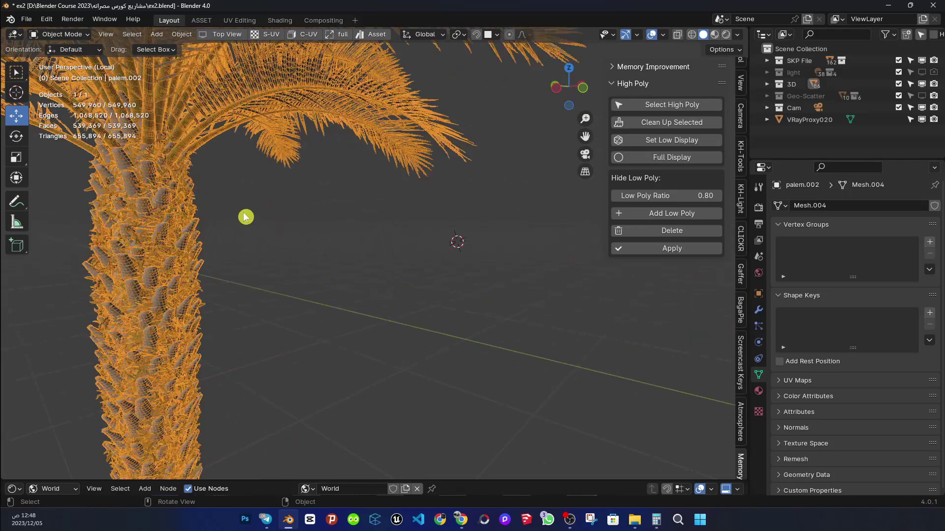
mouse_move(246, 217)
middle_down()
mouse_move(86, 271)
mouse_move(437, 243)
middle_up()
Rebuild the palm at ratio 0.40 and hide viewport overlays to see the plain mesh.
click(682, 198)
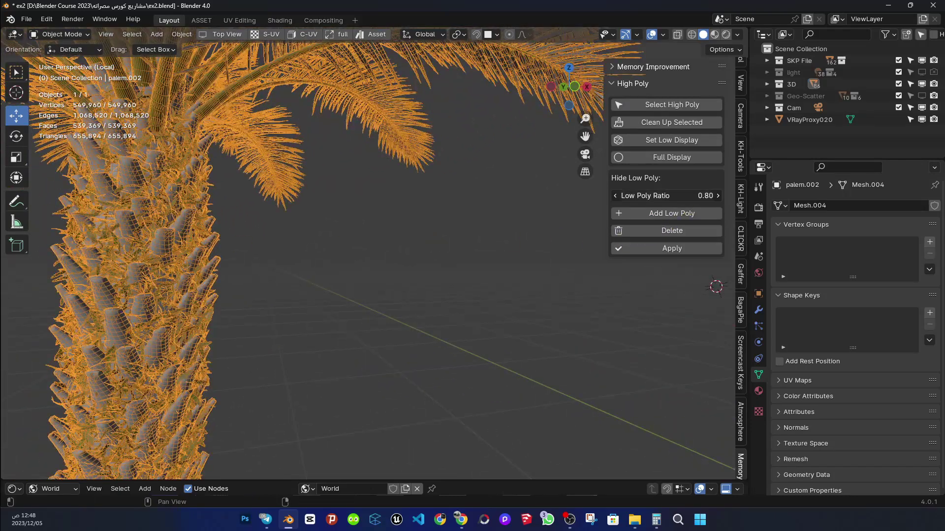
text(.4)
click(678, 185)
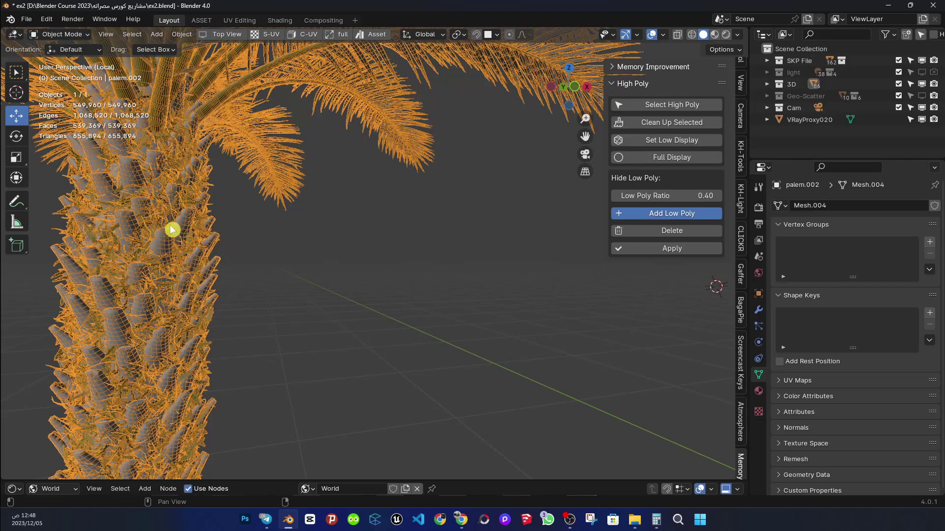
scroll(250, 264, down, 4)
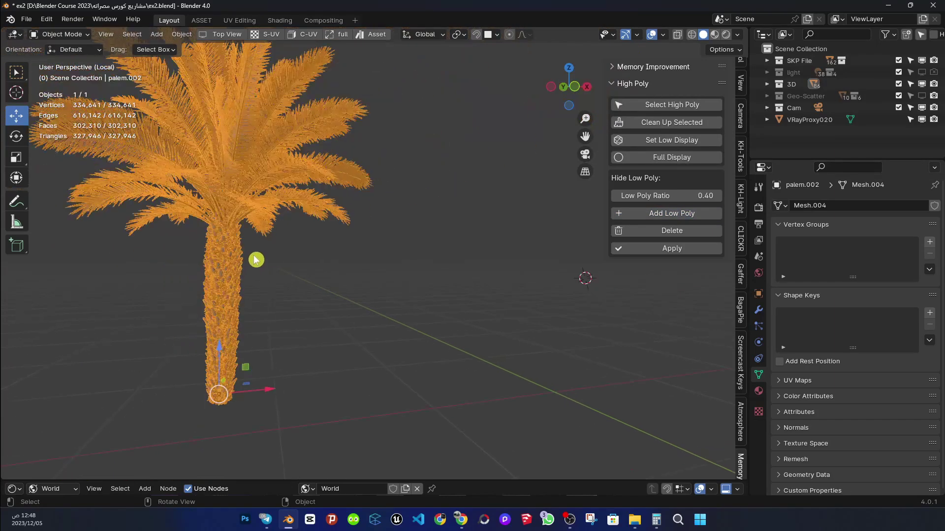
click(651, 34)
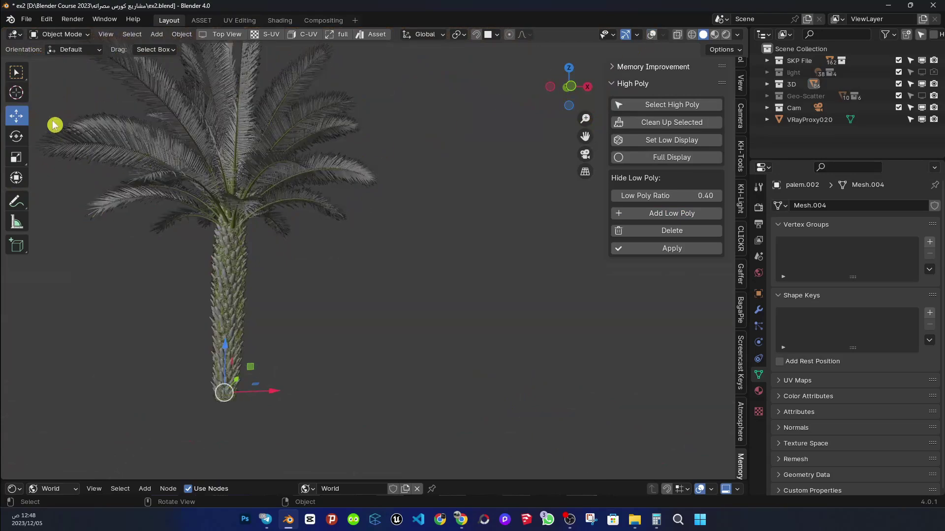
click(651, 34)
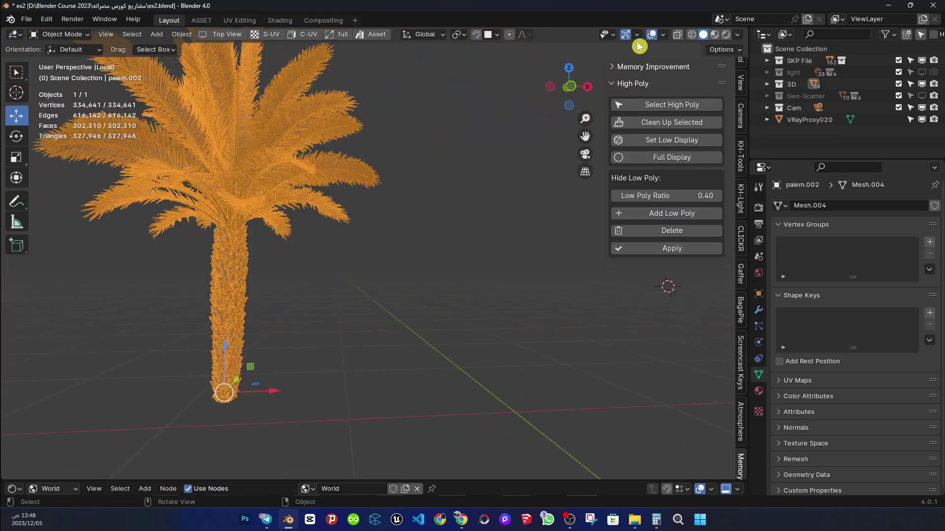
click(651, 34)
scroll(211, 205, up, 3)
scroll(236, 322, up, 5)
Orbit closely around the reduced palm fronds without overlays.
mouse_move(236, 322)
middle_down()
mouse_move(364, 248)
mouse_move(438, 249)
mouse_move(464, 316)
mouse_move(254, 293)
middle_up()
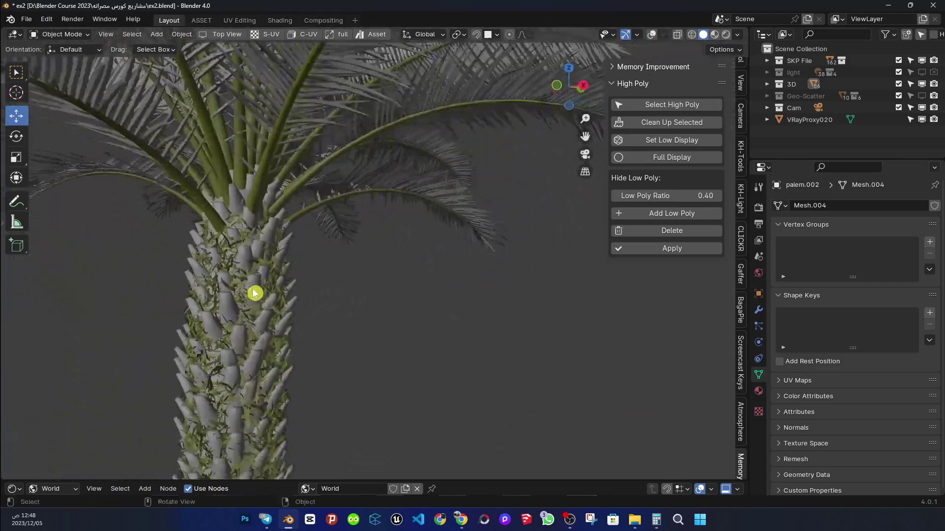
scroll(255, 293, down, 5)
middle_drag(283, 266, 188, 321)
scroll(291, 257, up, 6)
mouse_move(291, 258)
middle_down()
mouse_move(223, 294)
mouse_move(260, 213)
middle_up()
scroll(274, 222, down, 4)
scroll(255, 236, down, 5)
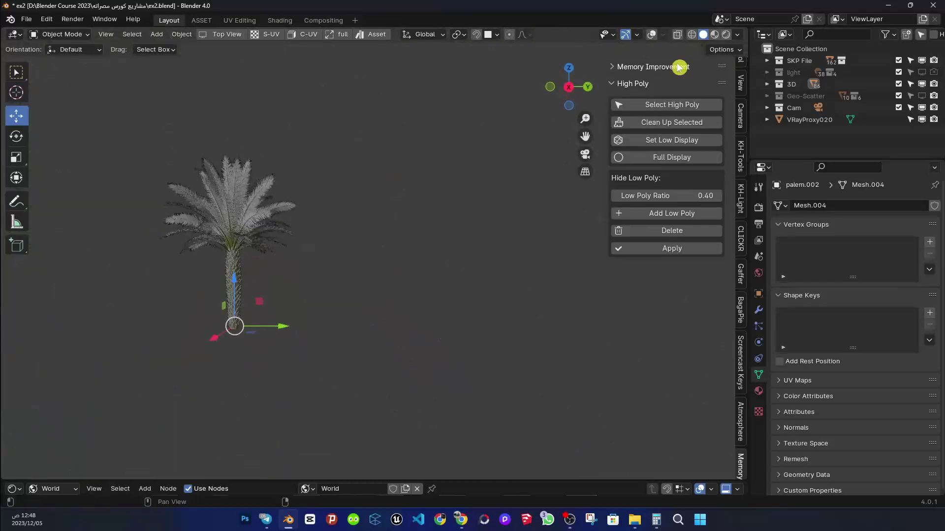
Turn overlays back on and zoom into a frontal close-up of the palm trunk.
click(651, 34)
scroll(317, 253, up, 3)
mouse_move(234, 232)
middle_down()
mouse_move(284, 265)
mouse_move(217, 279)
middle_up()
scroll(263, 266, up, 3)
scroll(173, 261, up, 2)
scroll(296, 269, down, 5)
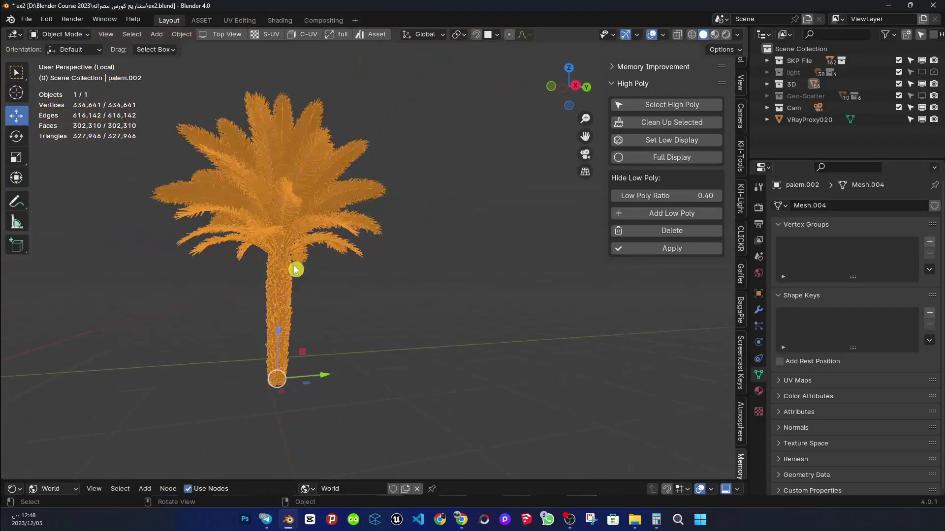
scroll(295, 270, up, 3)
scroll(281, 317, up, 2)
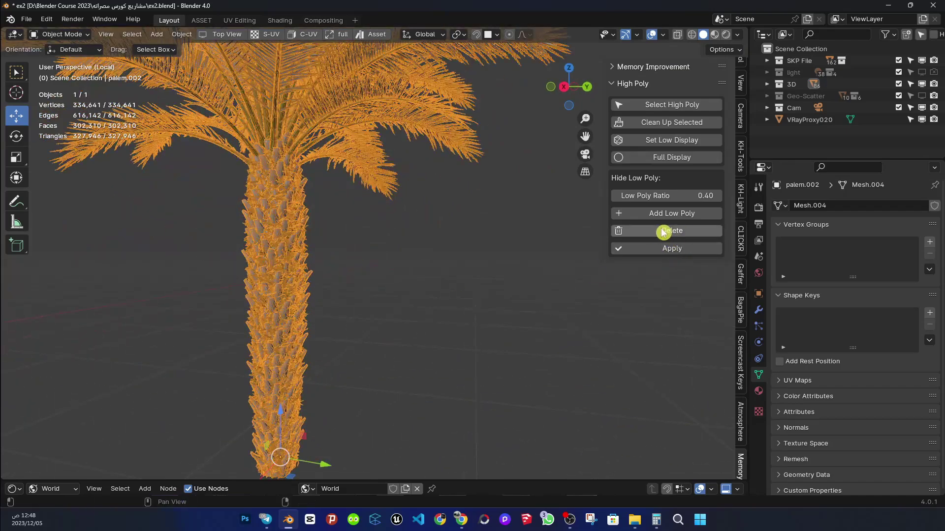
scroll(267, 235, up, 1)
scroll(293, 253, up, 2)
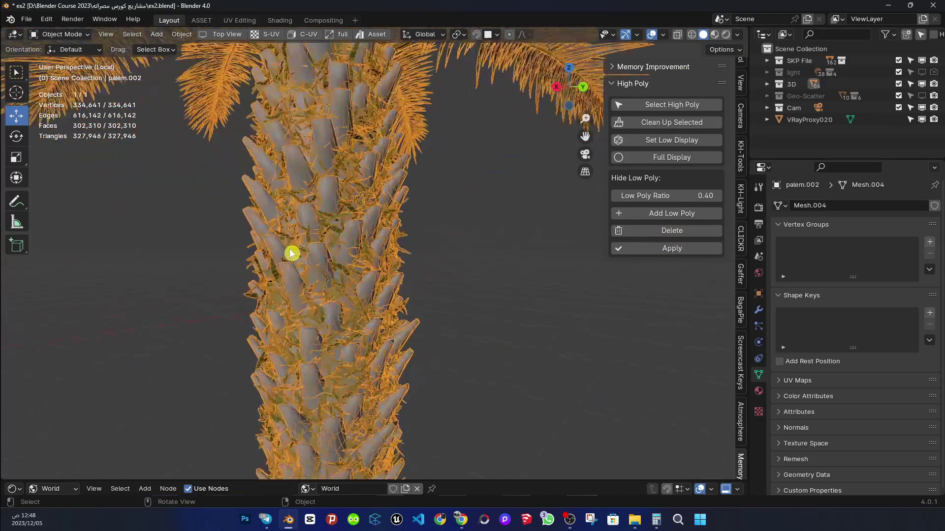
scroll(293, 253, up, 2)
mouse_move(293, 253)
middle_down()
mouse_move(338, 197)
mouse_move(392, 219)
mouse_move(285, 245)
mouse_move(303, 186)
mouse_move(373, 110)
middle_up()
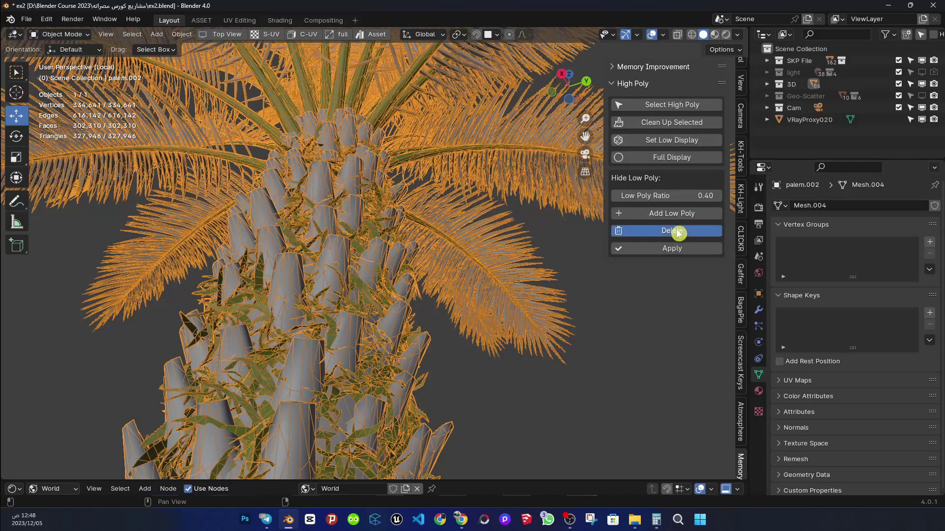
Delete the low-poly reduction to restore the full 636,508-vertex palm trunk.
click(678, 230)
mouse_move(328, 295)
middle_down()
mouse_move(238, 312)
mouse_move(141, 186)
mouse_move(82, 153)
middle_up()
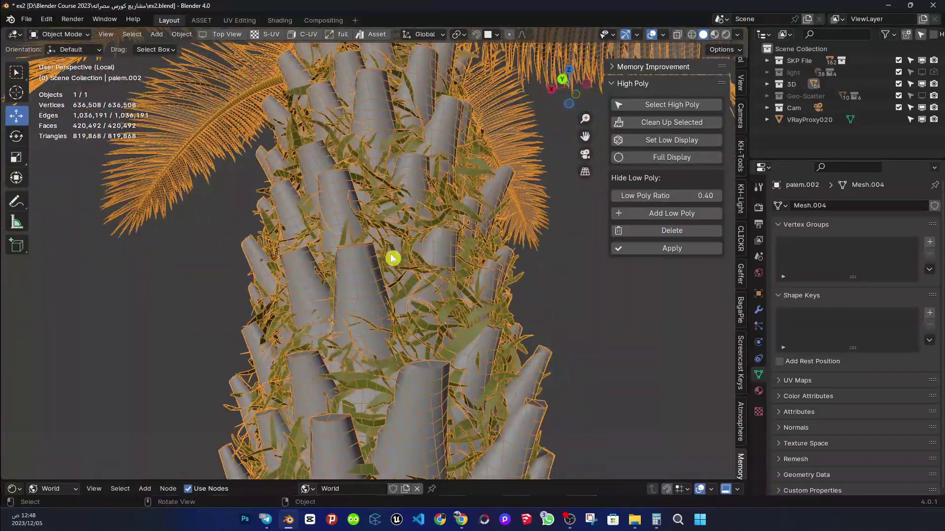
scroll(392, 257, down, 4)
scroll(444, 289, down, 2)
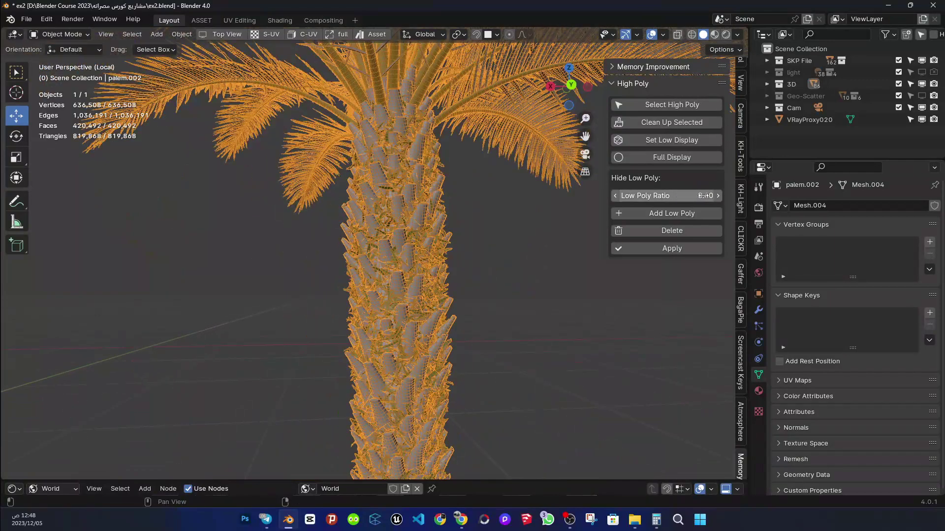
Reapply the 0.40 low-poly reduction, deselect the palm, and hide the overlays.
click(688, 213)
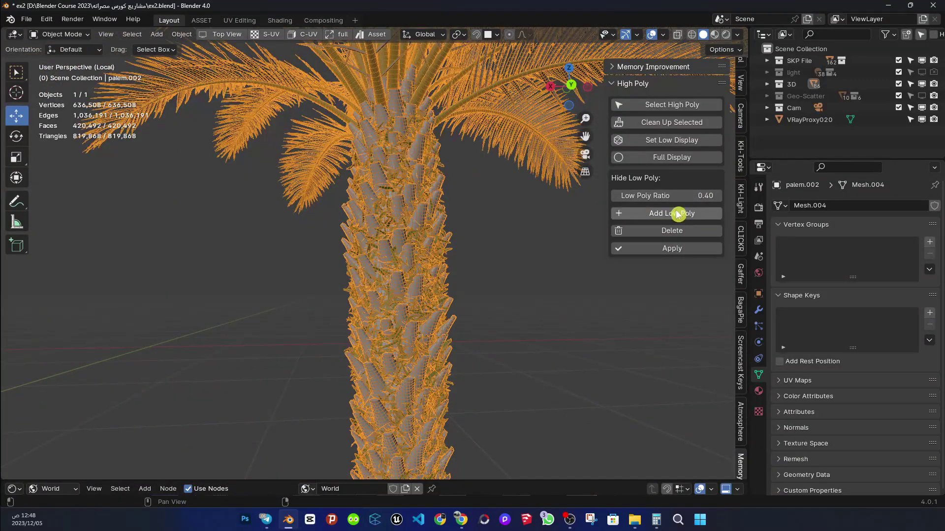
click(662, 219)
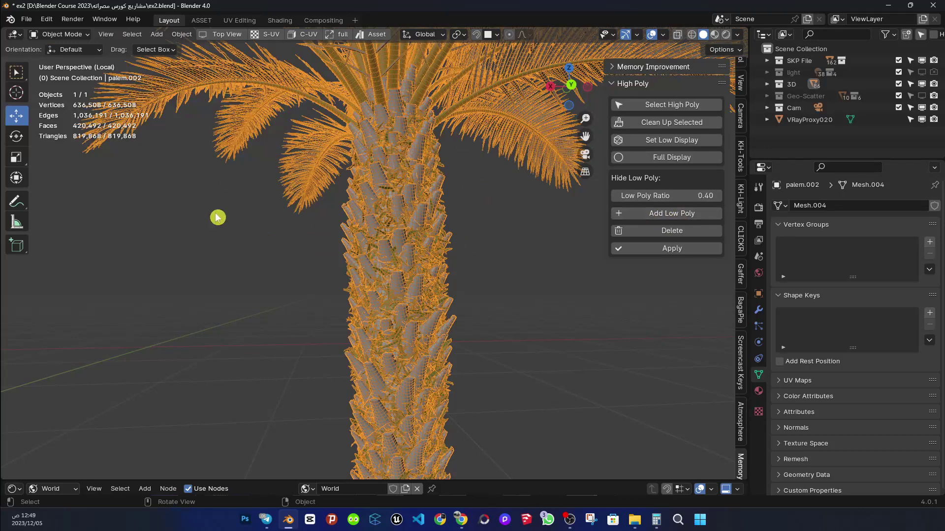
click(504, 234)
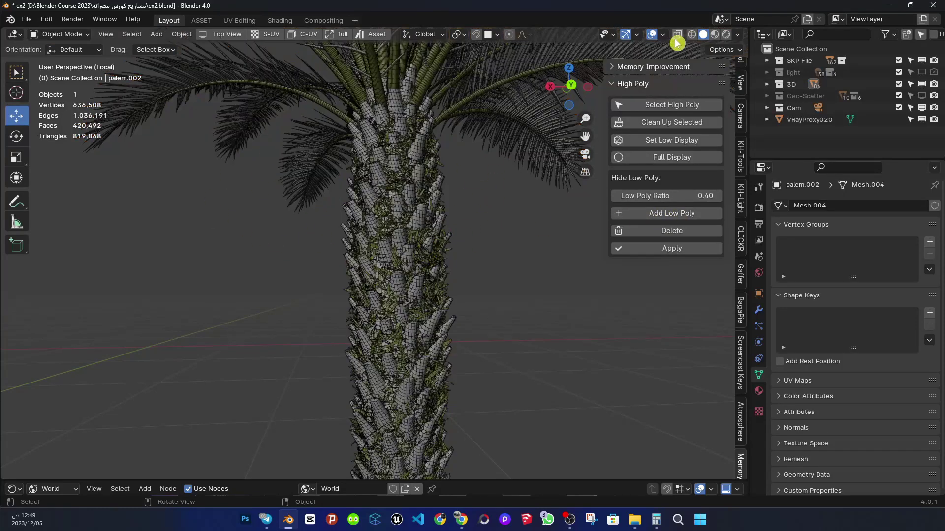
click(652, 34)
mouse_move(370, 169)
middle_down()
mouse_move(471, 232)
mouse_move(363, 234)
middle_up()
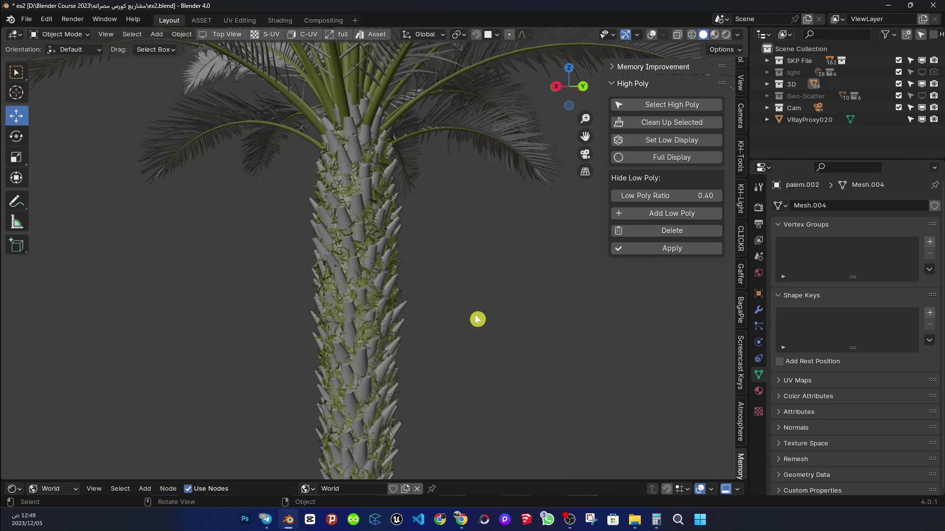
Collapse the High Poly panel and expand Memory Improvement, showing Resolution % at 75%.
click(636, 84)
click(642, 67)
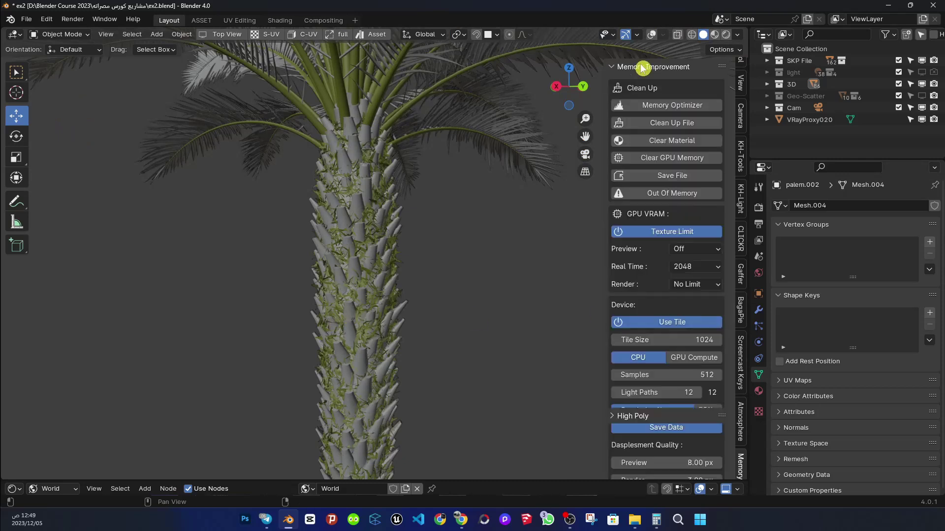
click(642, 68)
click(642, 83)
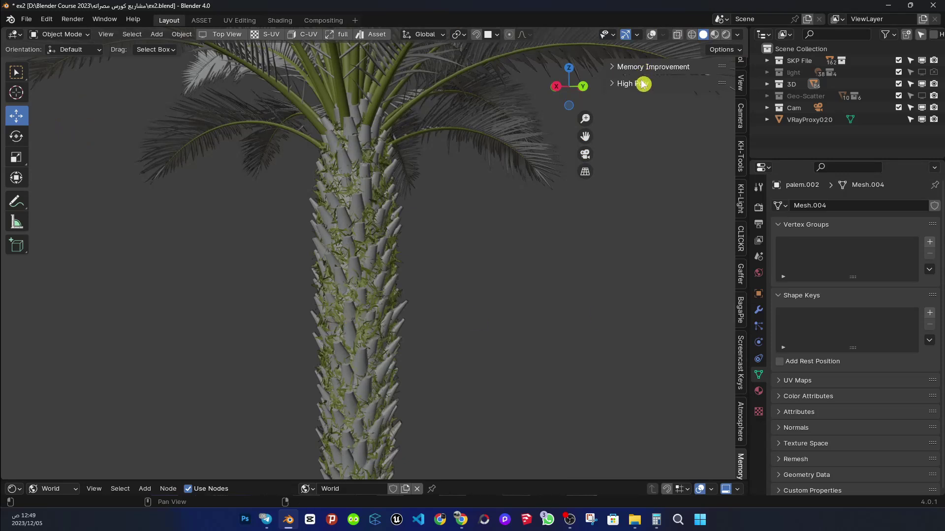
click(642, 67)
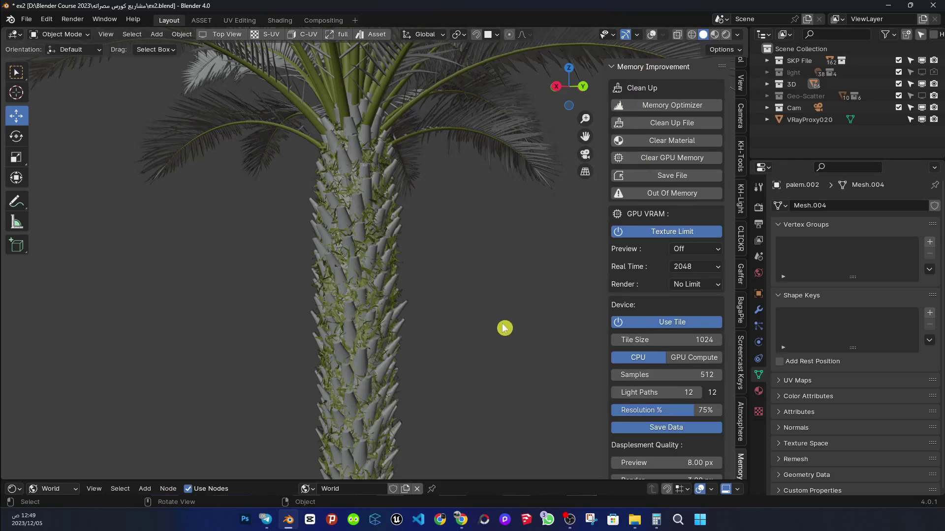